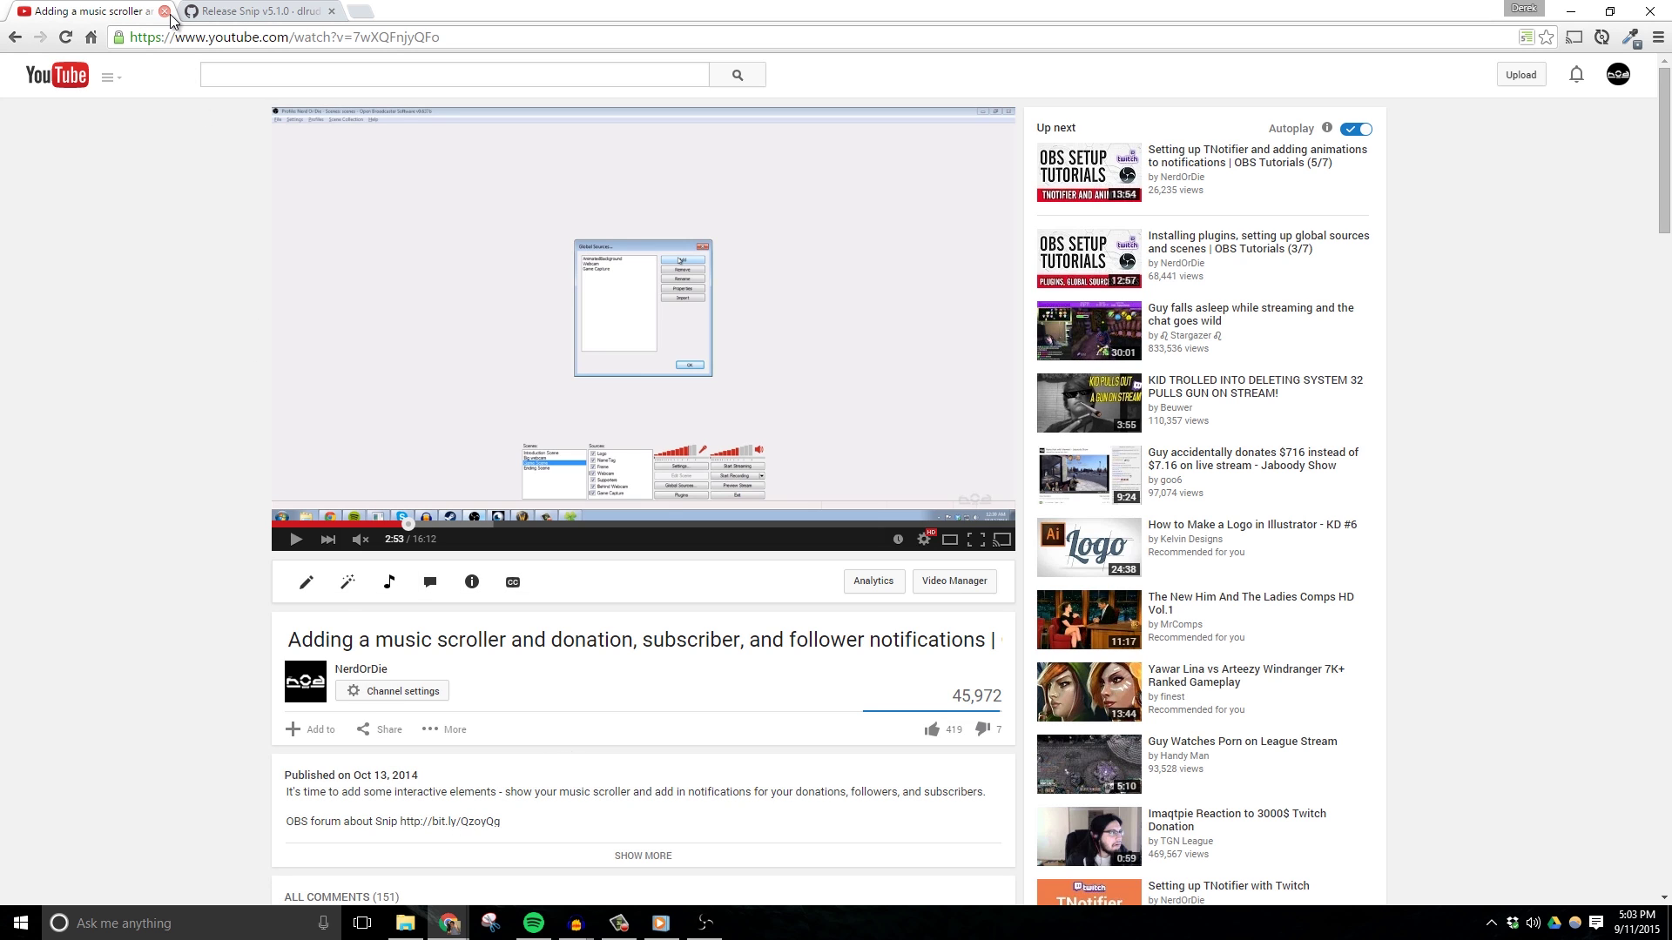
Switch from the YouTube video to the 'Release Snip v5.1.0' GitHub tab.
click(219, 11)
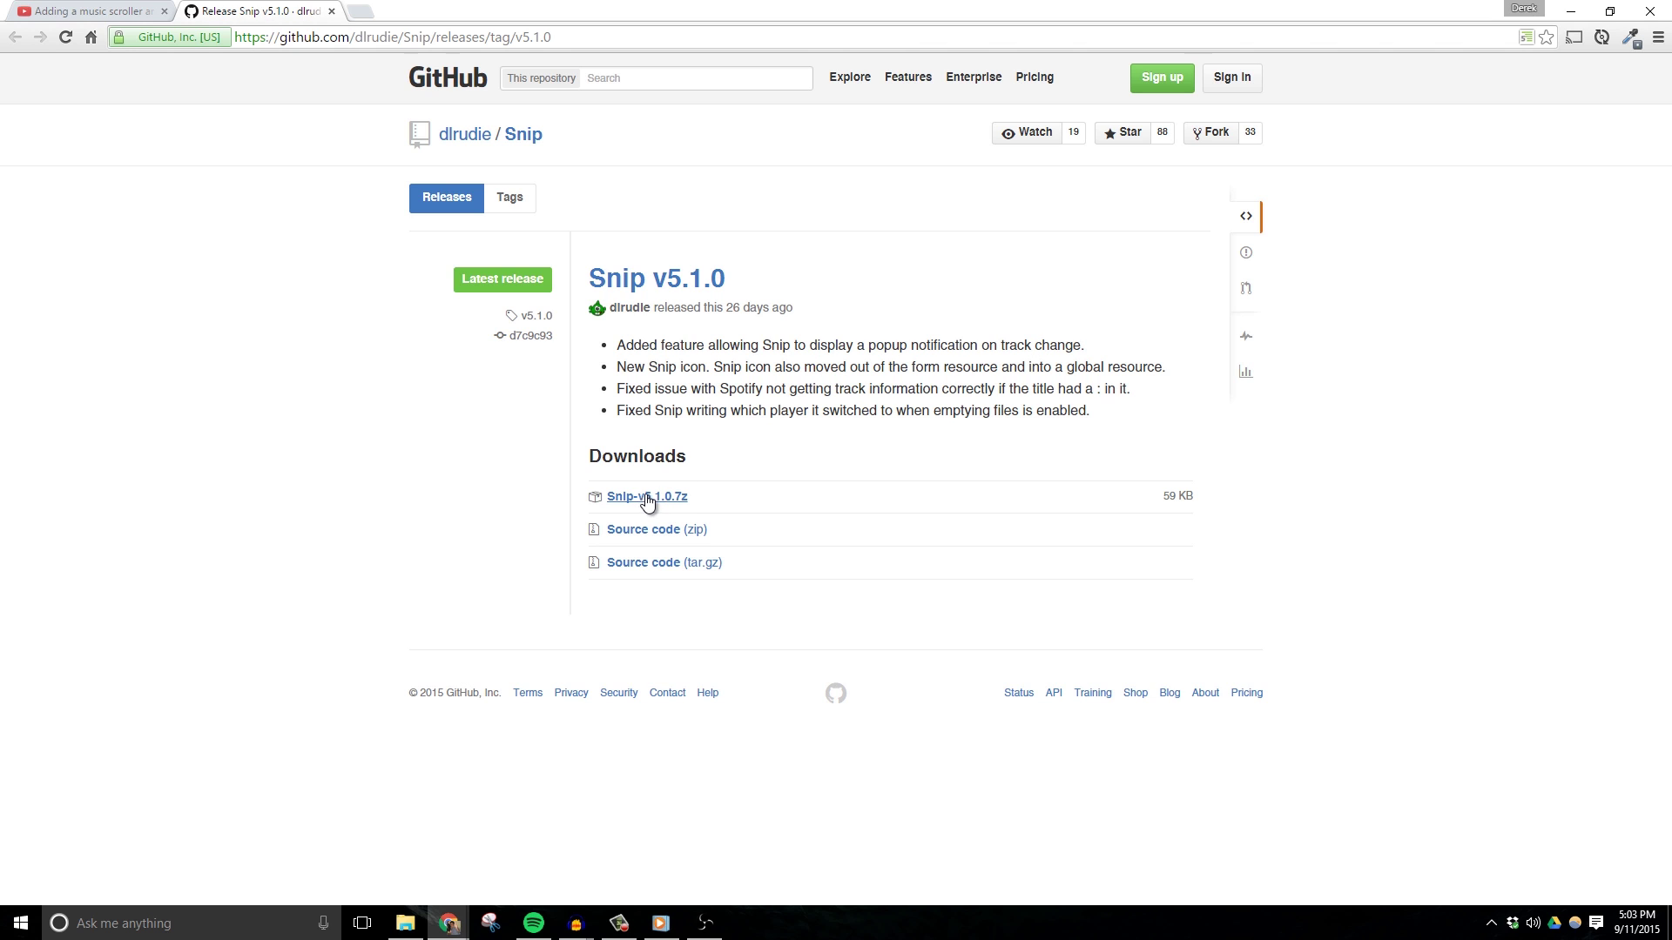
Download the Snip-v5.1.0.7z archive from the GitHub release page.
click(403, 38)
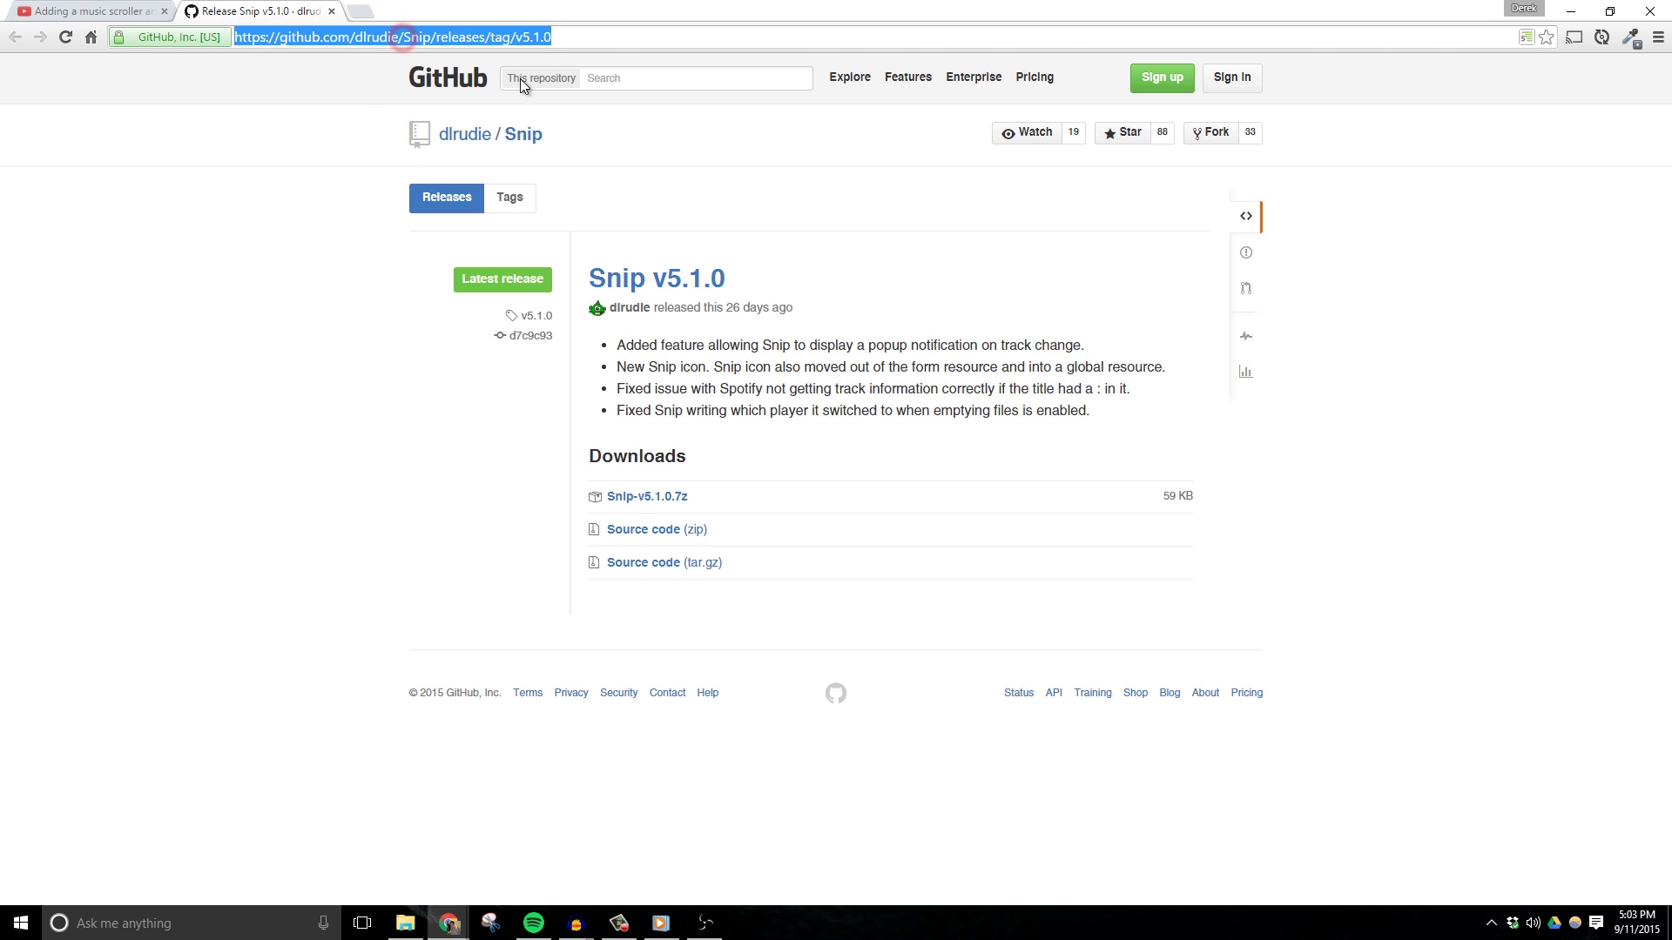
click(646, 503)
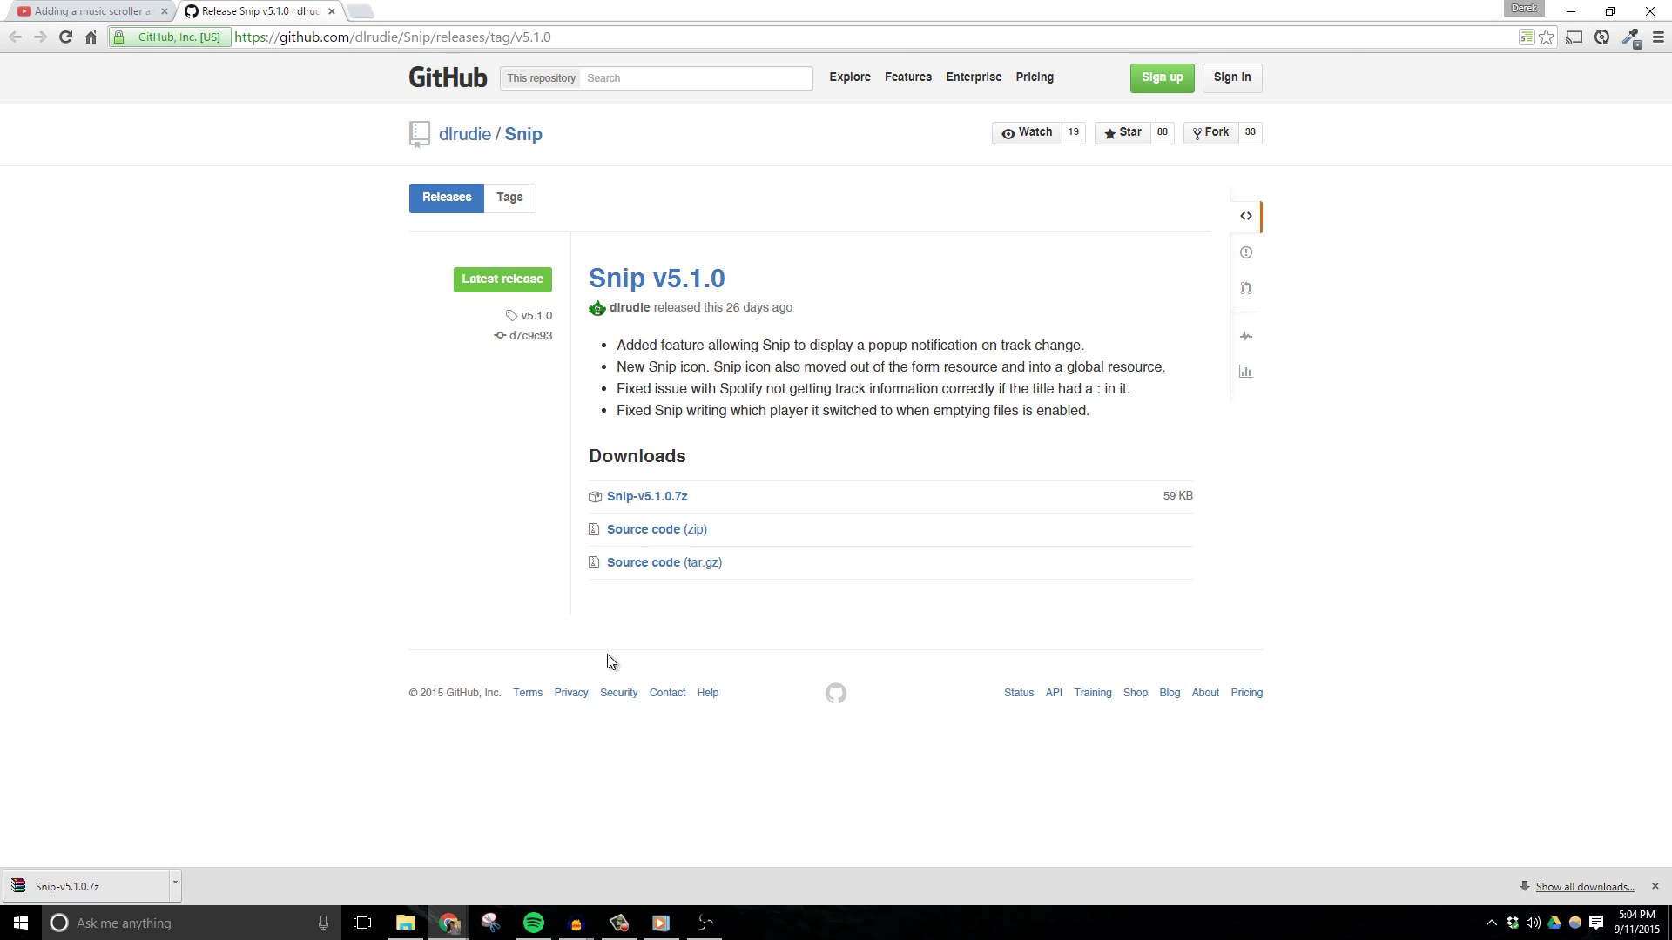
Open Snip-v5.1.0.7z in WinRAR, drag the Snip folder onto the desktop, and close WinRAR.
click(91, 894)
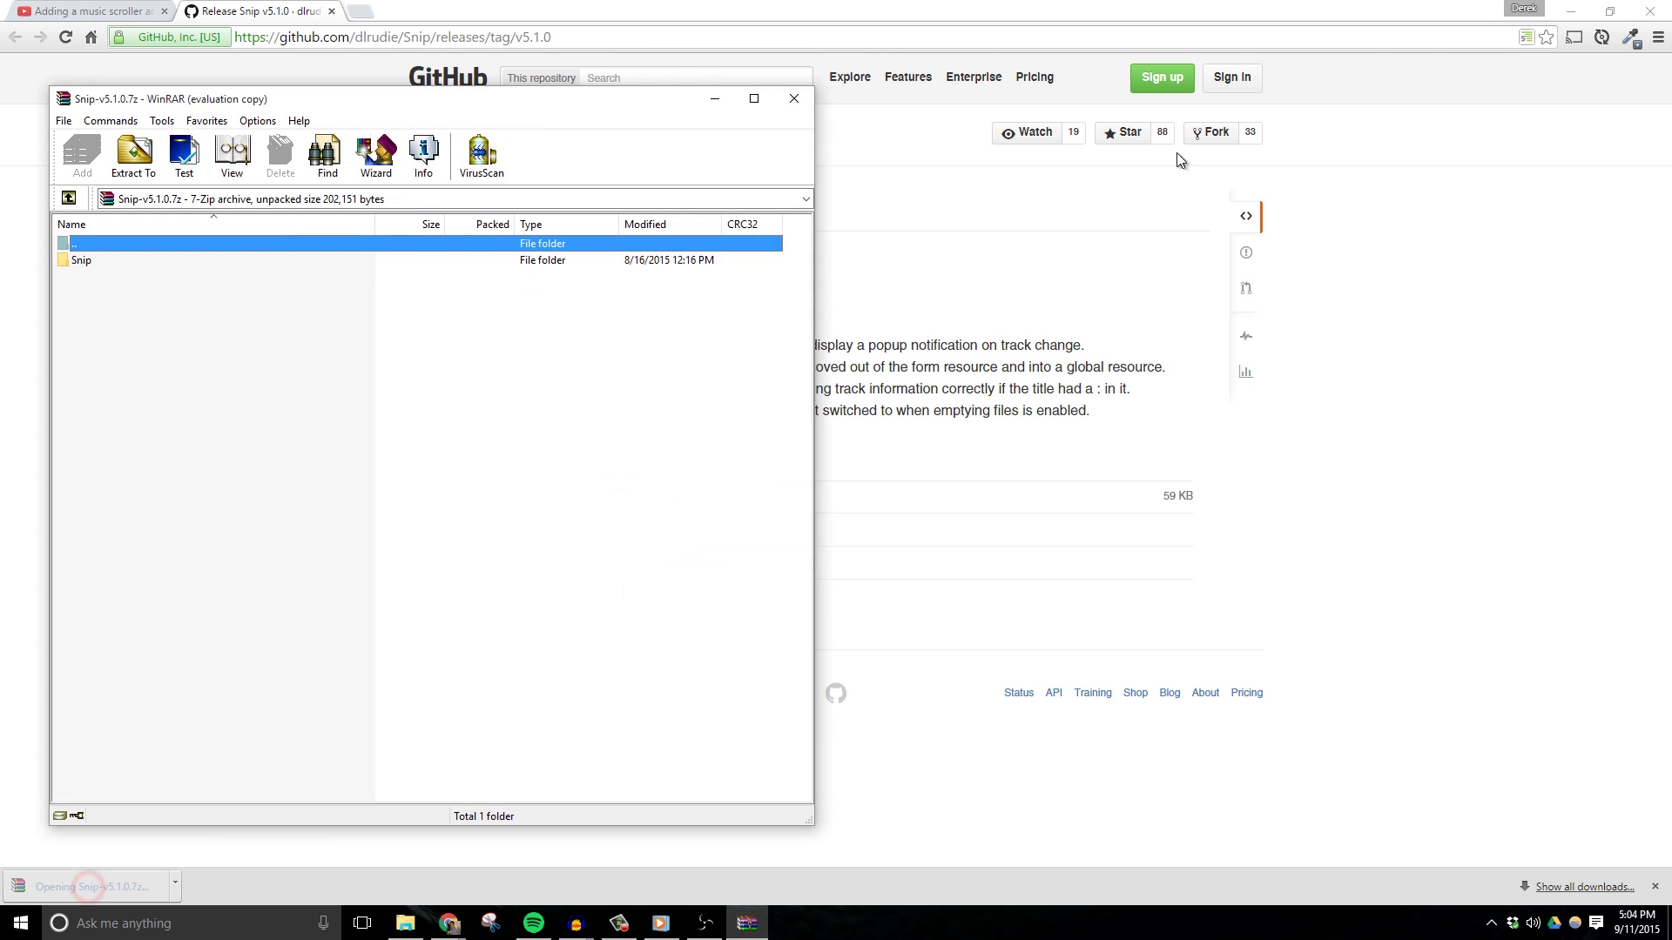
click(1572, 8)
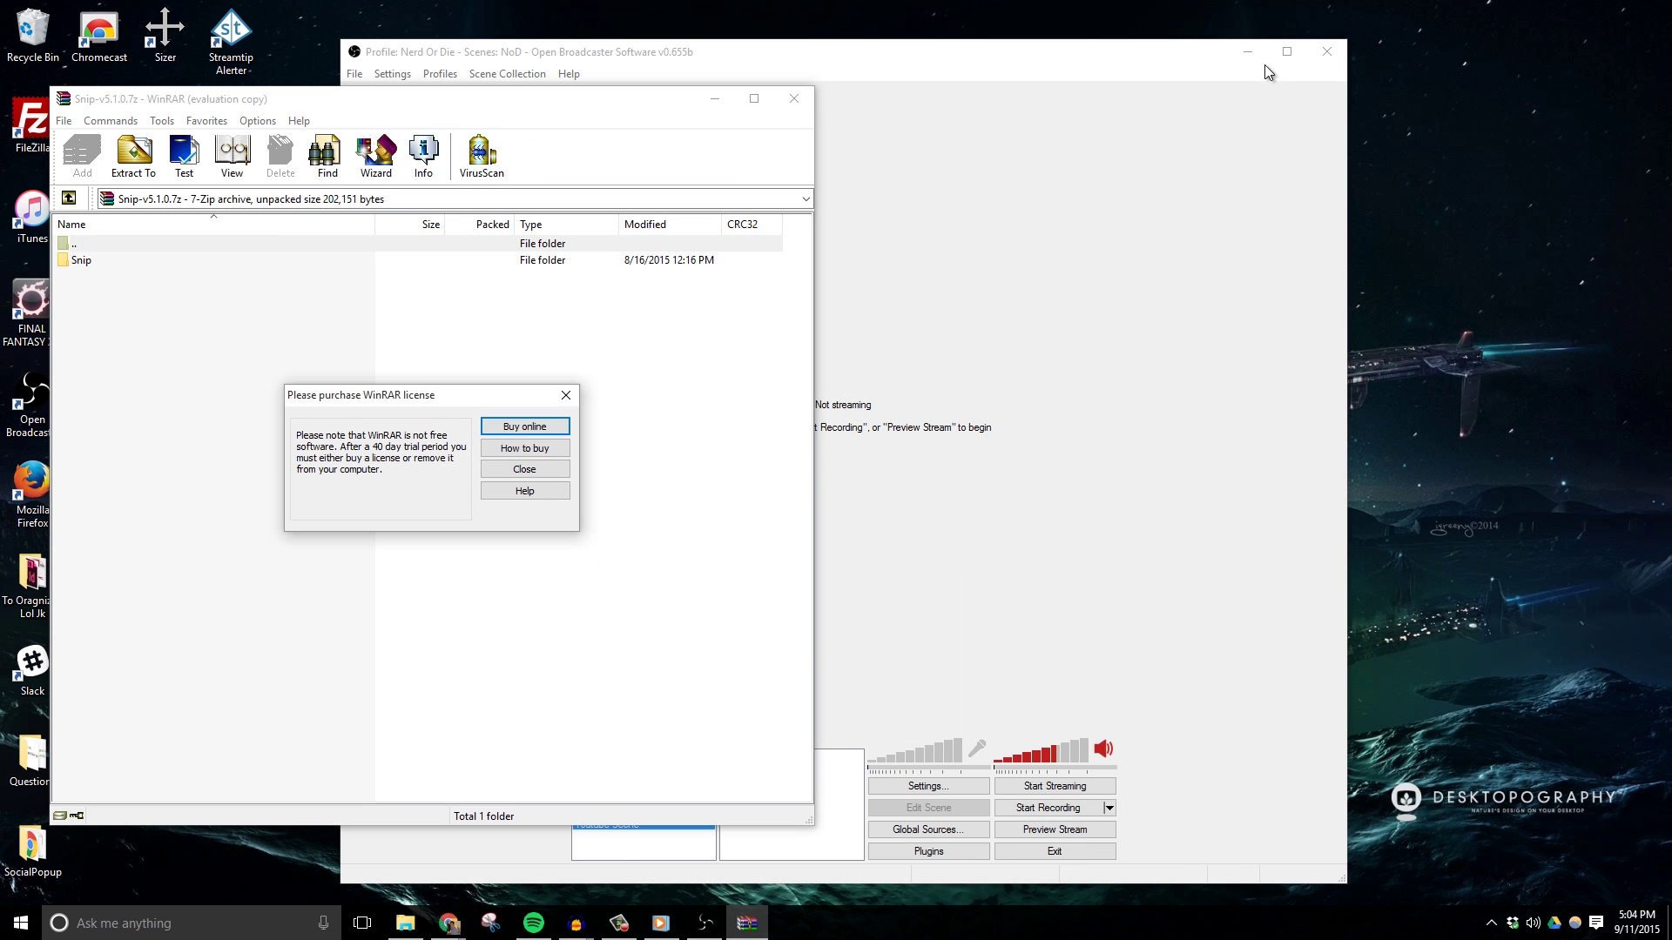
click(1239, 56)
click(566, 395)
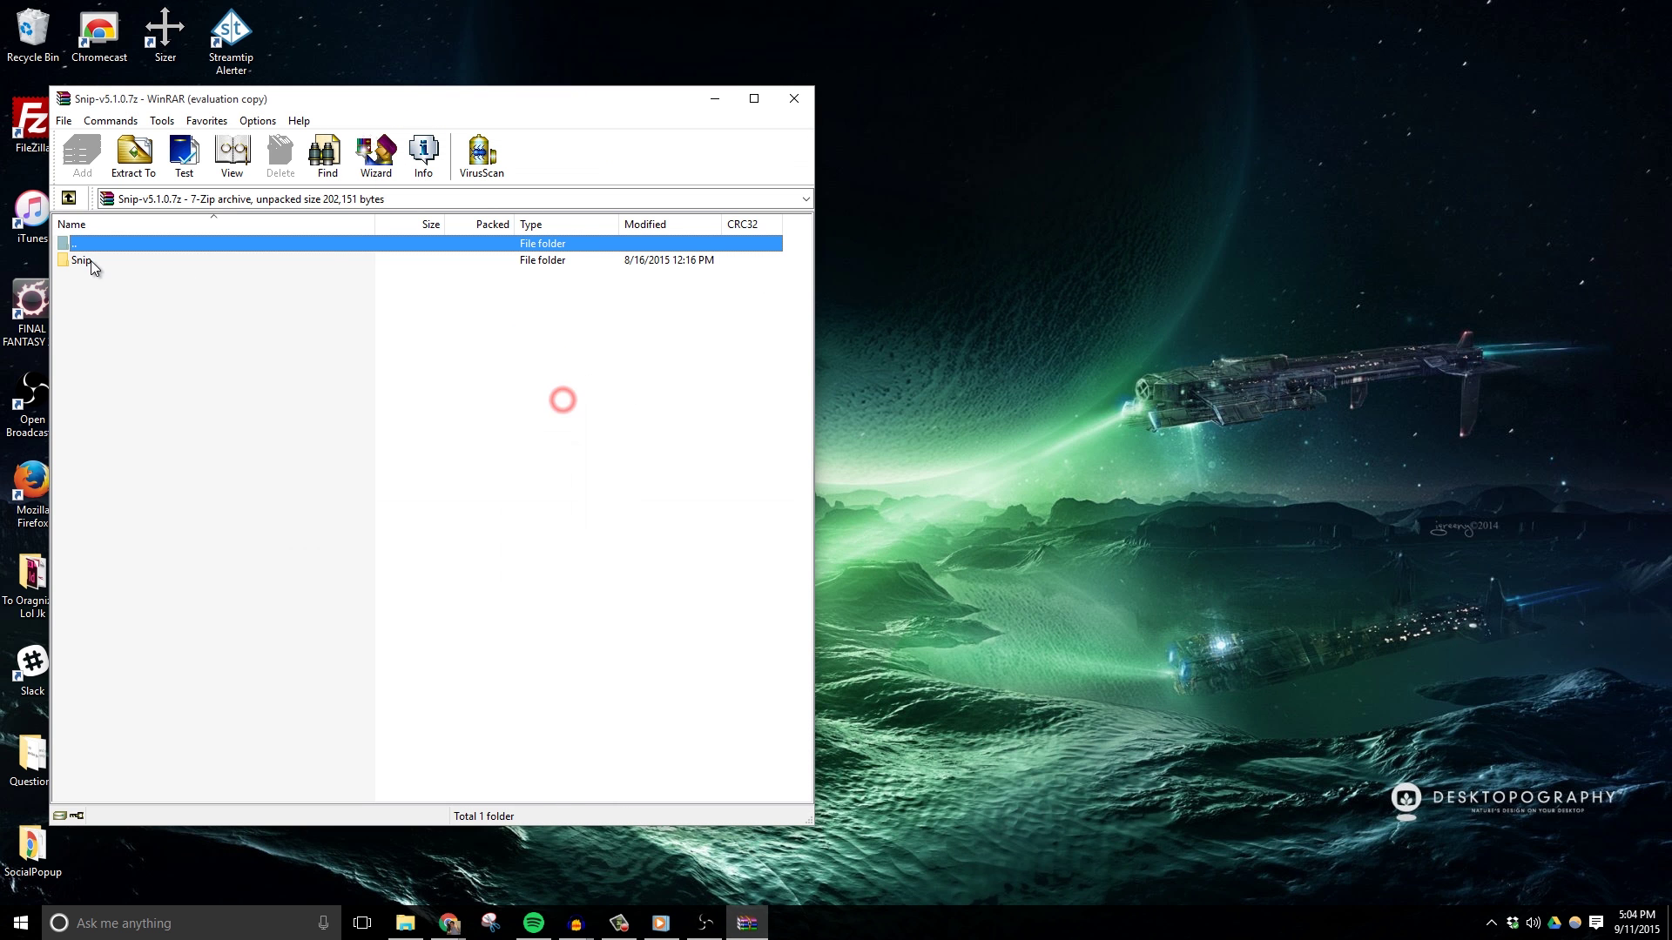
click(82, 261)
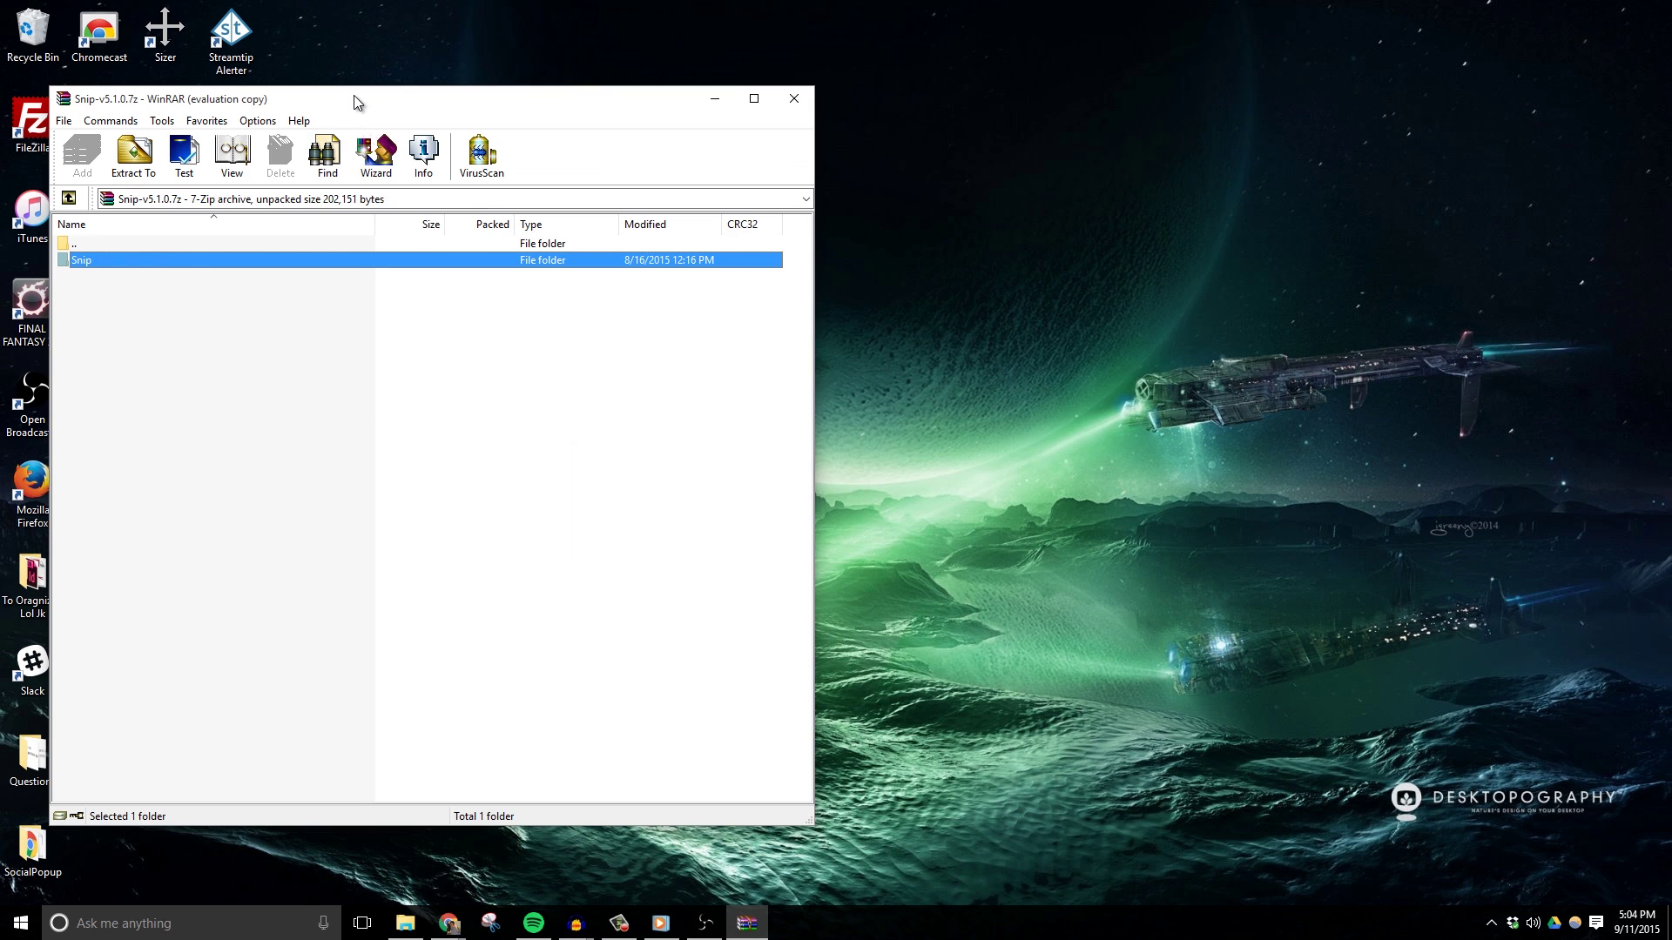
drag(90, 263, 997, 210)
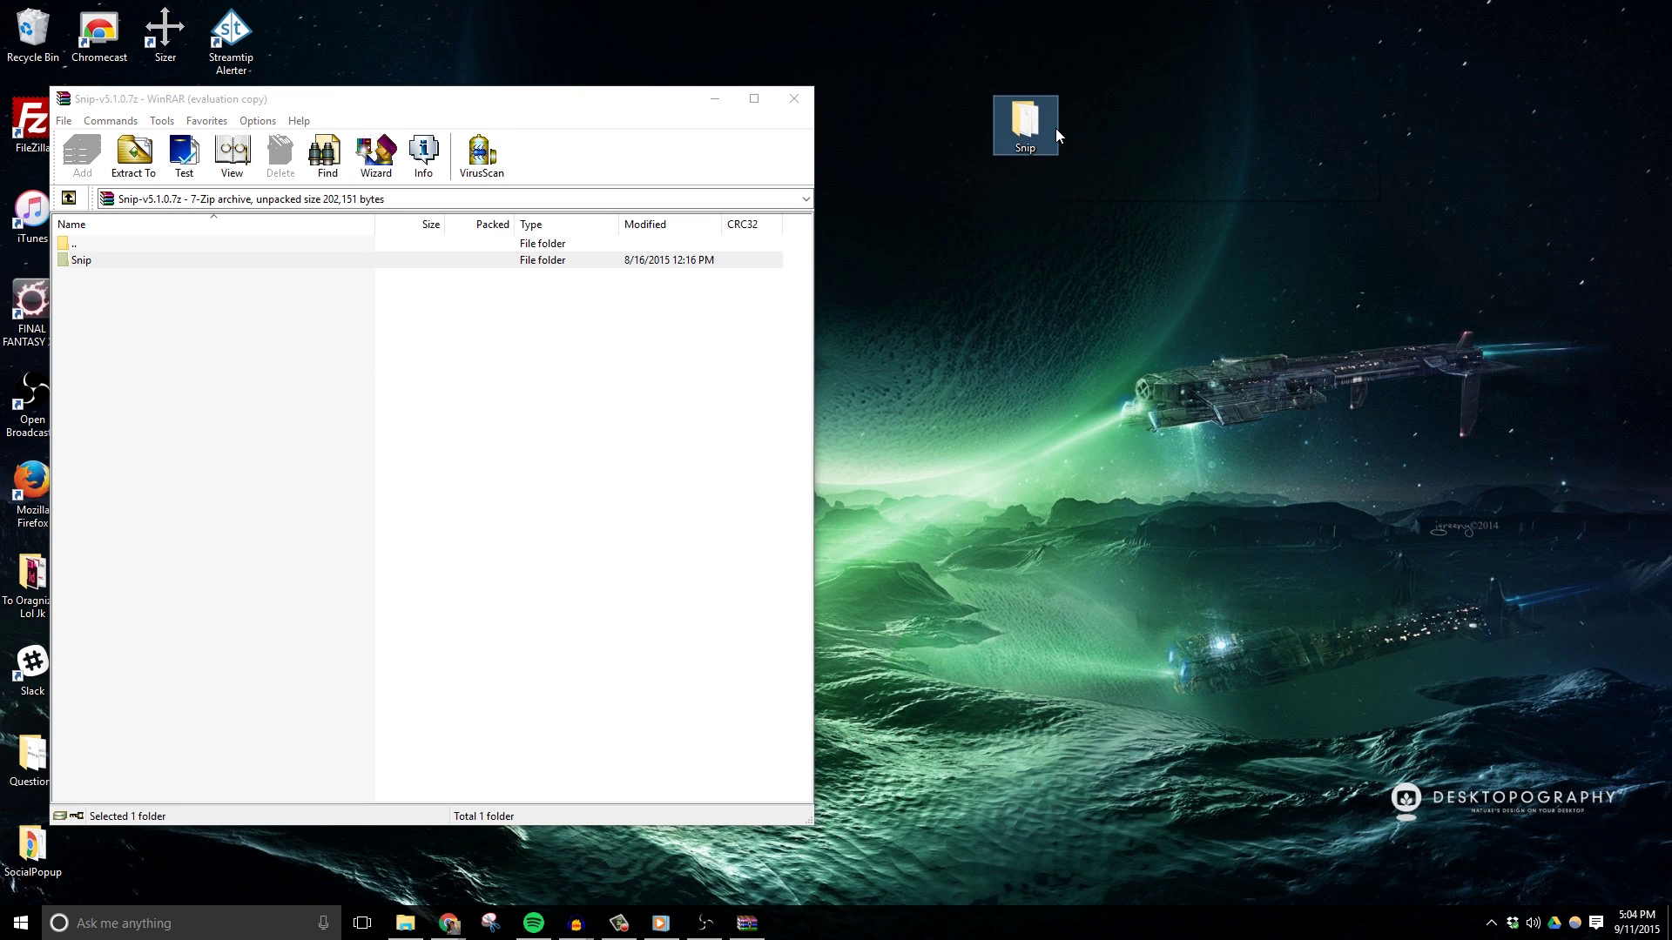
mouse_move(1053, 130)
click(794, 97)
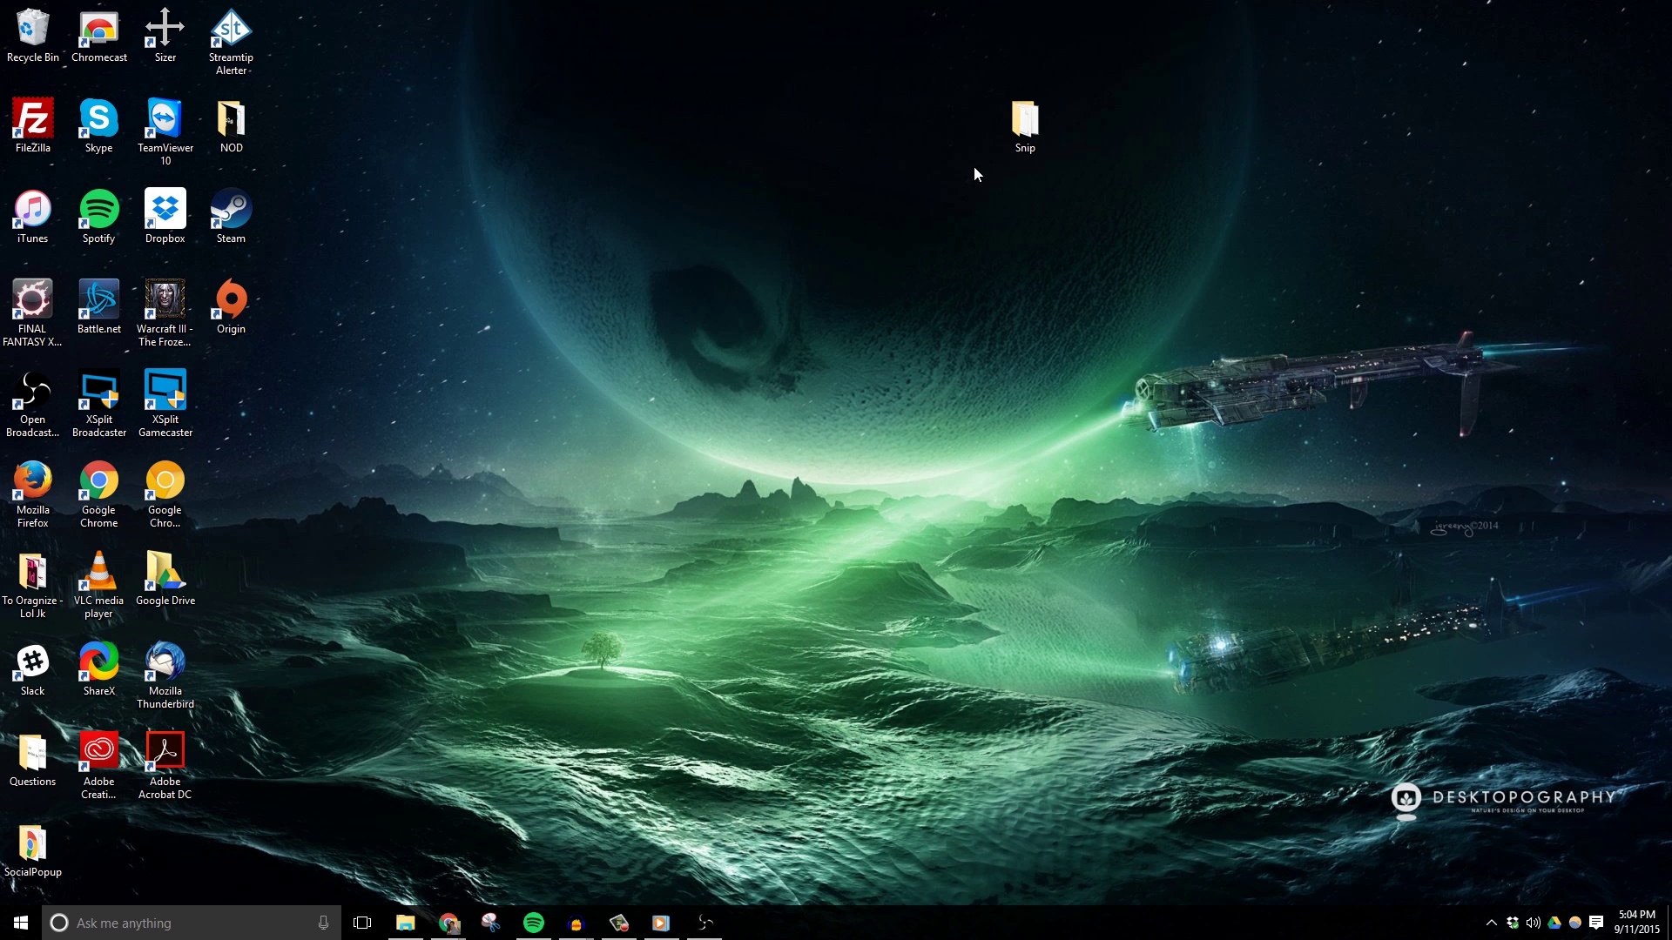
Open the desktop Snip folder and launch Snip.exe.
drag(1025, 126, 477, 122)
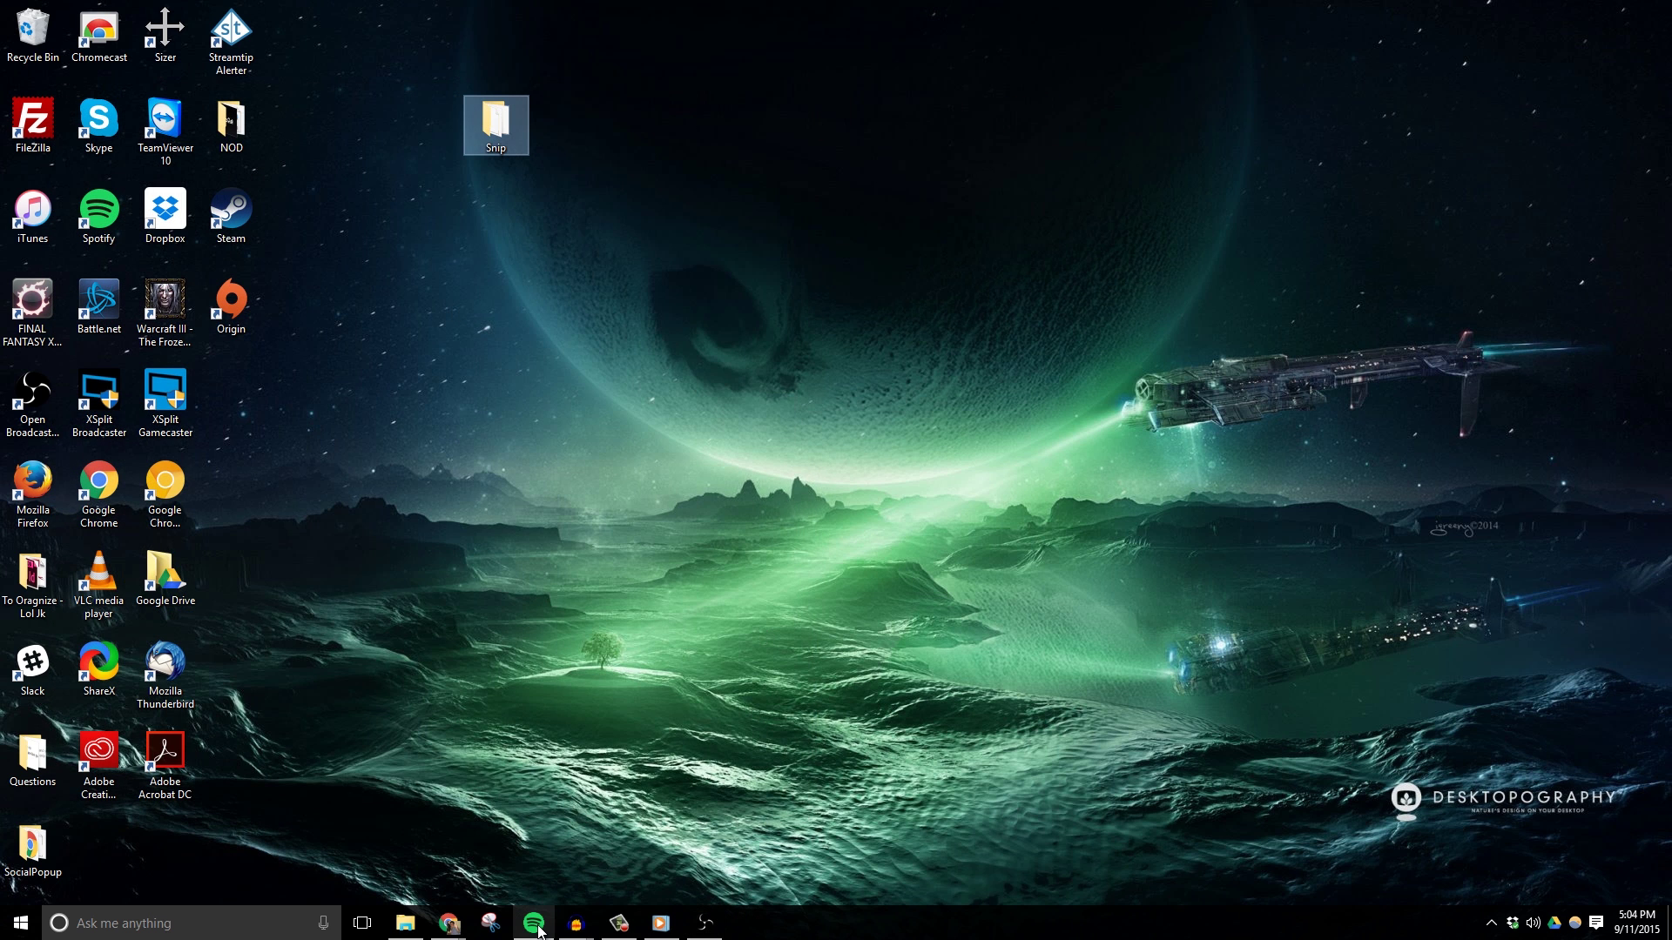
double_click(496, 122)
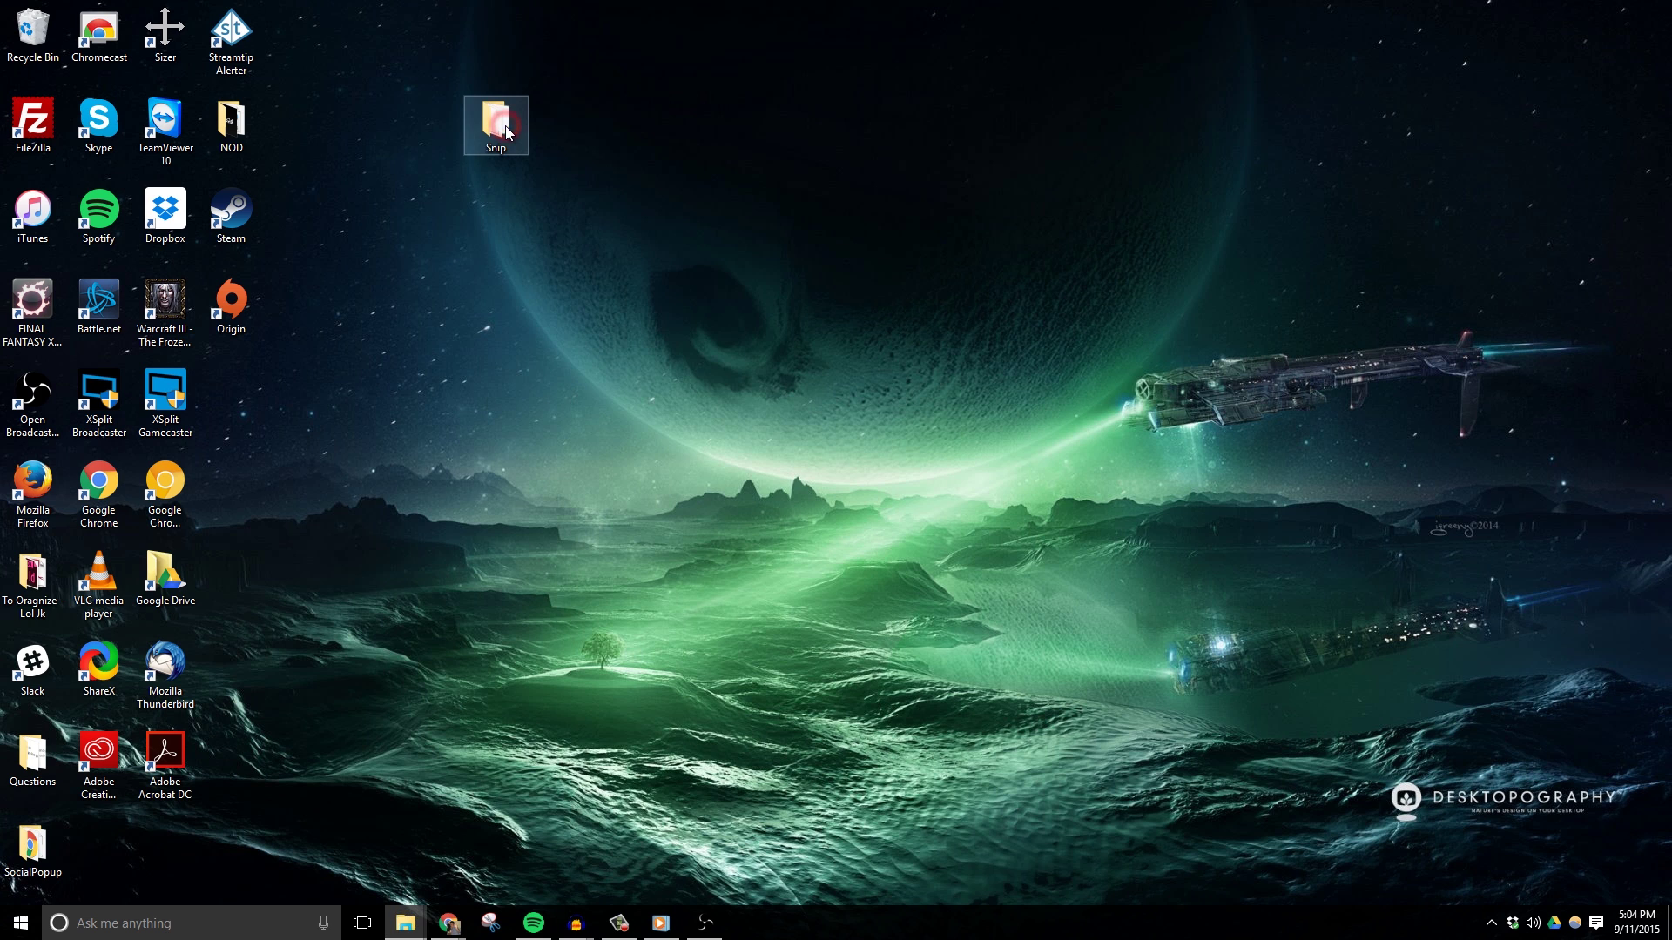
drag(903, 183, 693, 122)
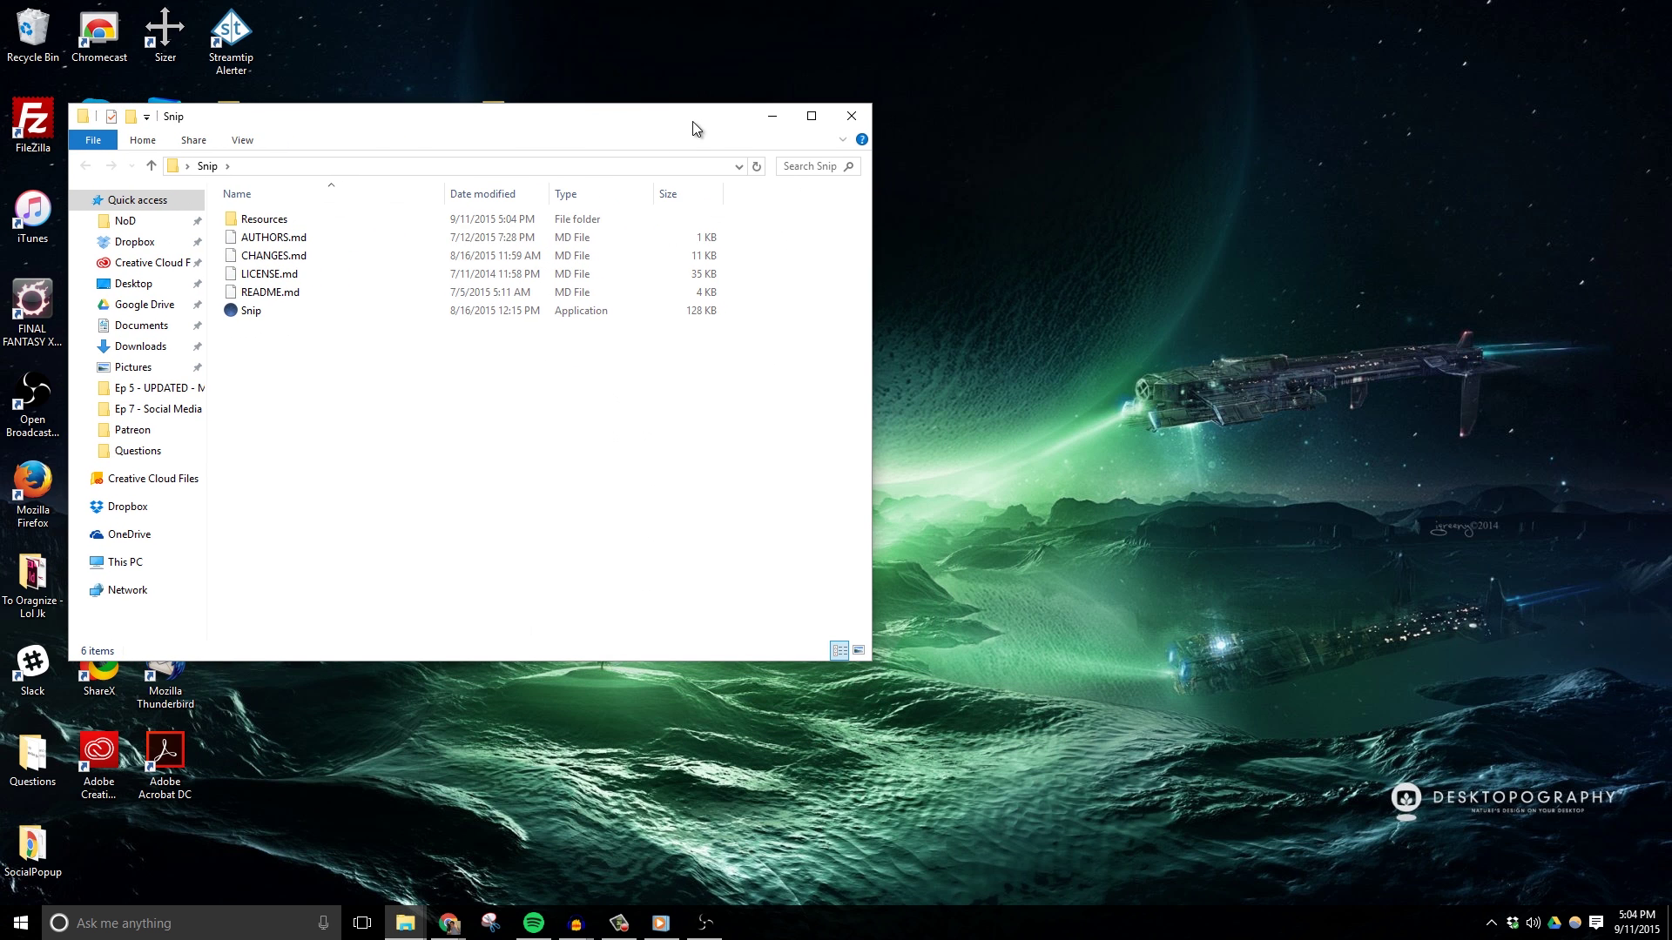
click(242, 310)
double_click(326, 309)
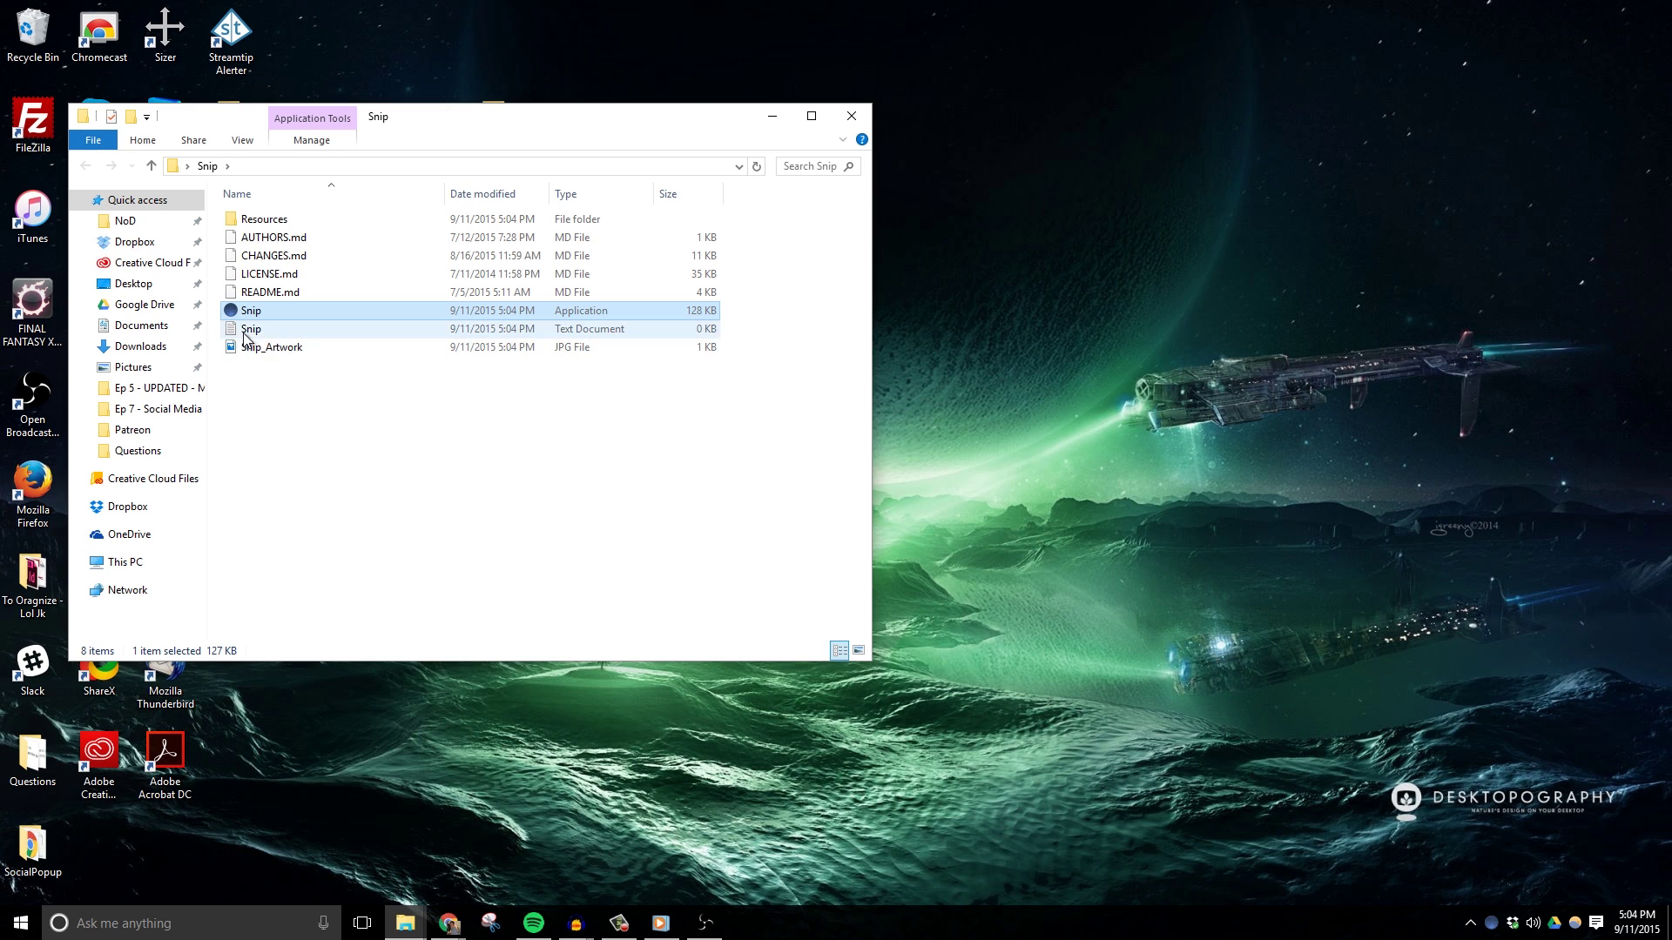
Point out the newly created Snip.txt and Snip_Artwork files, then bring up Spotify.
click(280, 330)
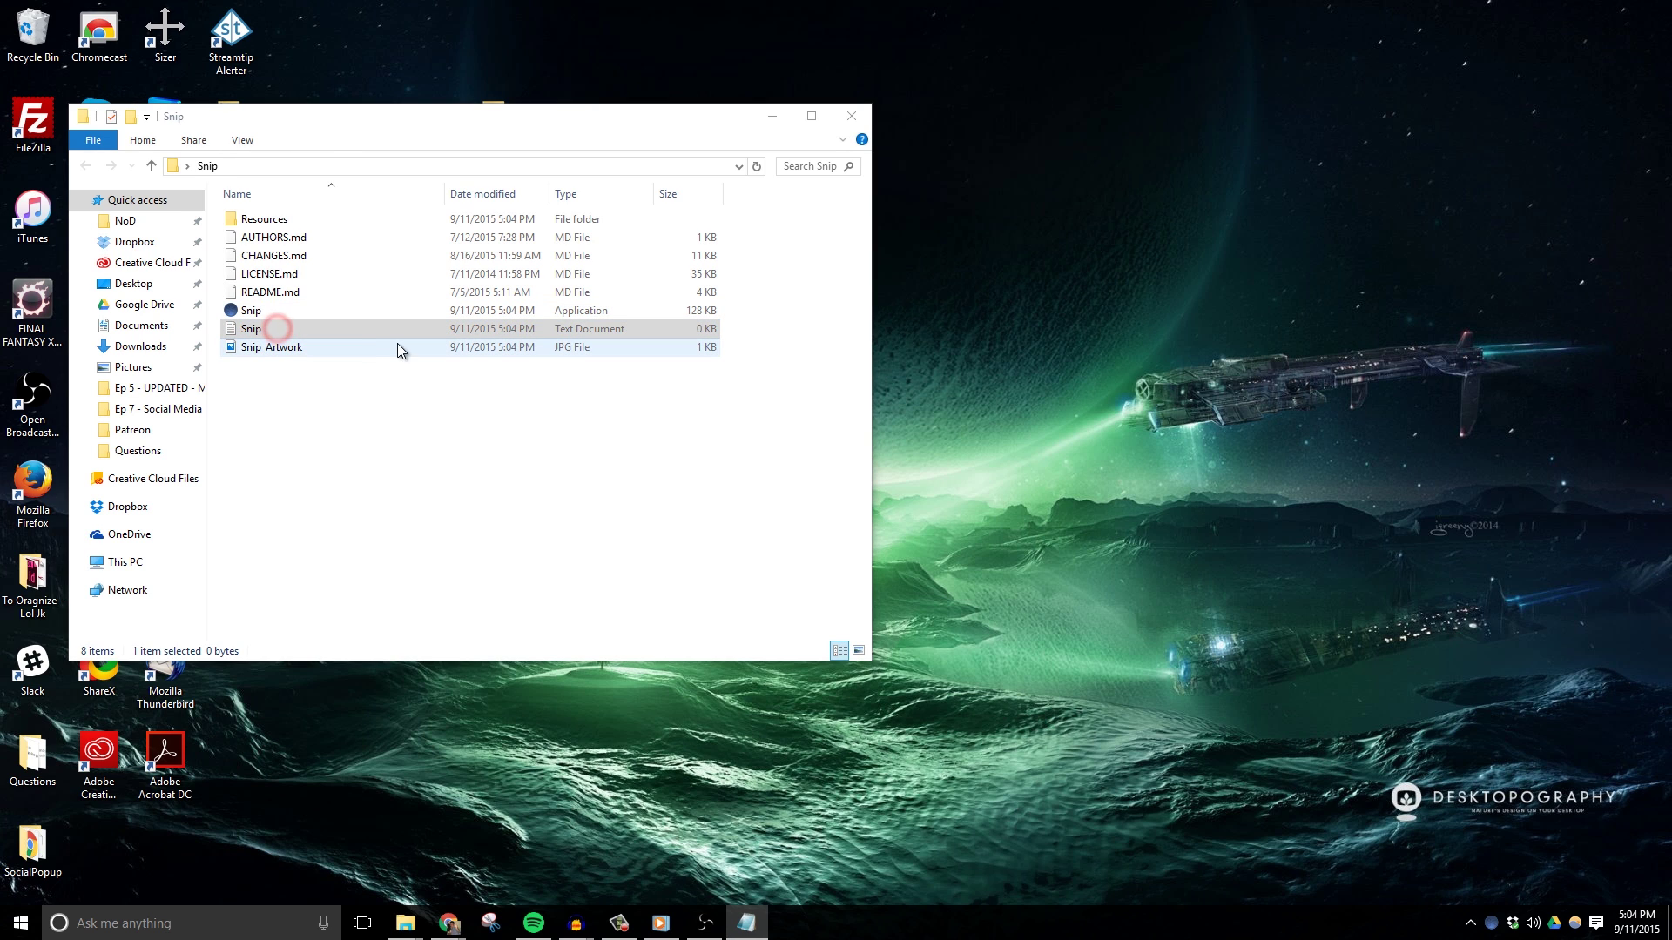
click(374, 345)
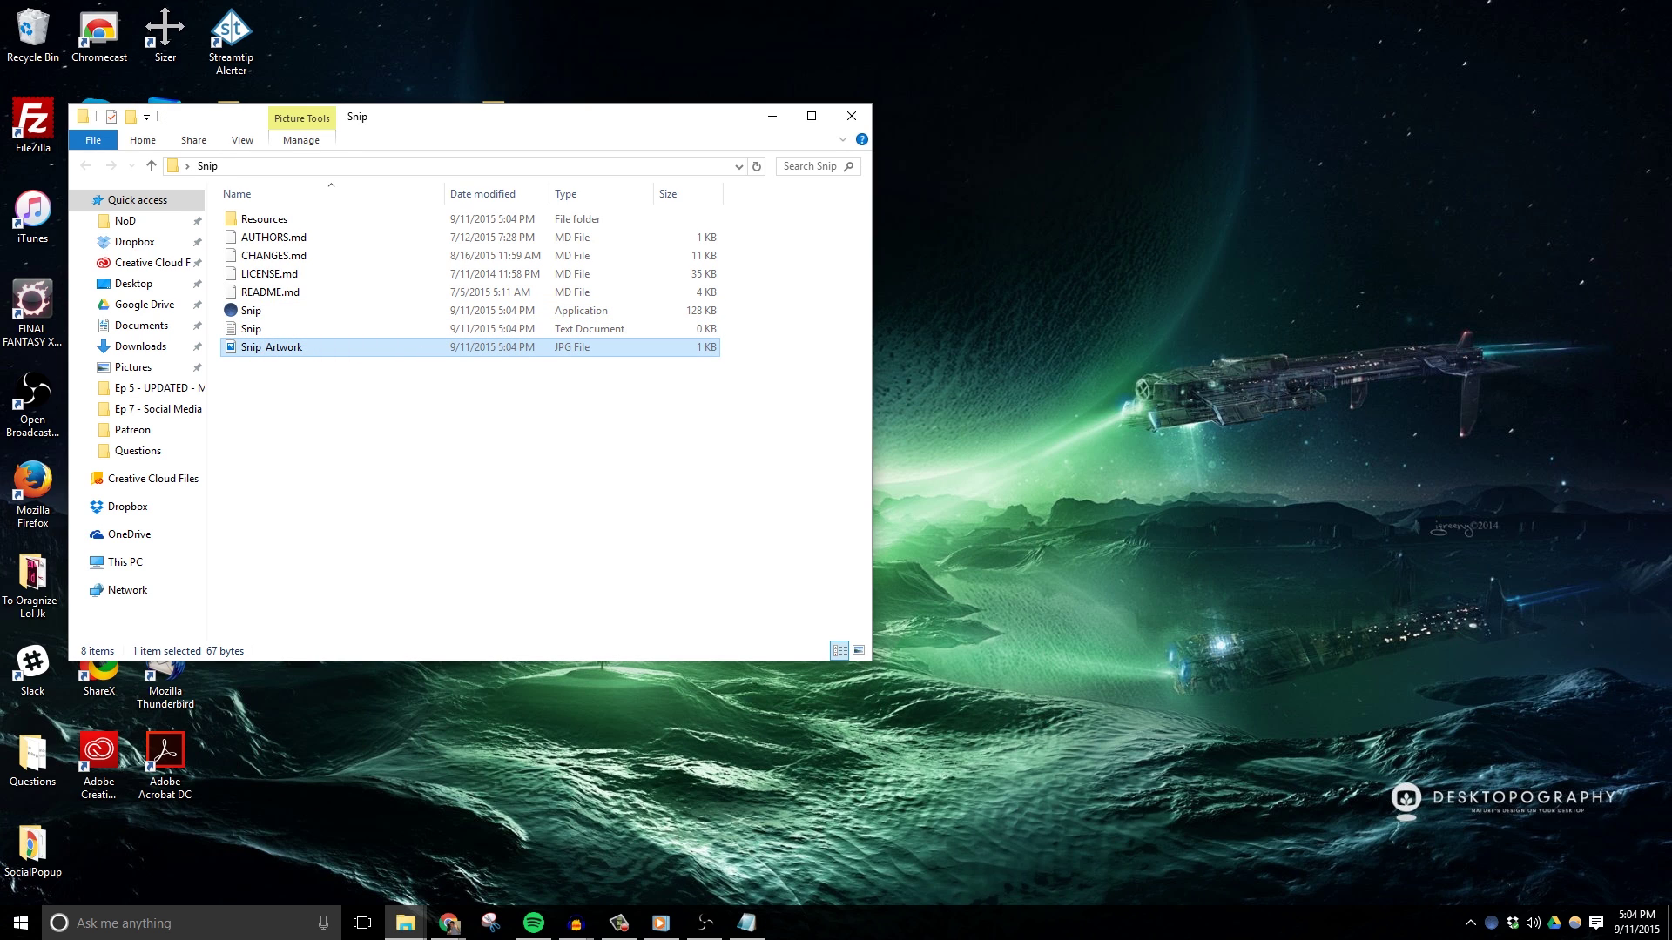
click(291, 384)
click(289, 331)
click(540, 925)
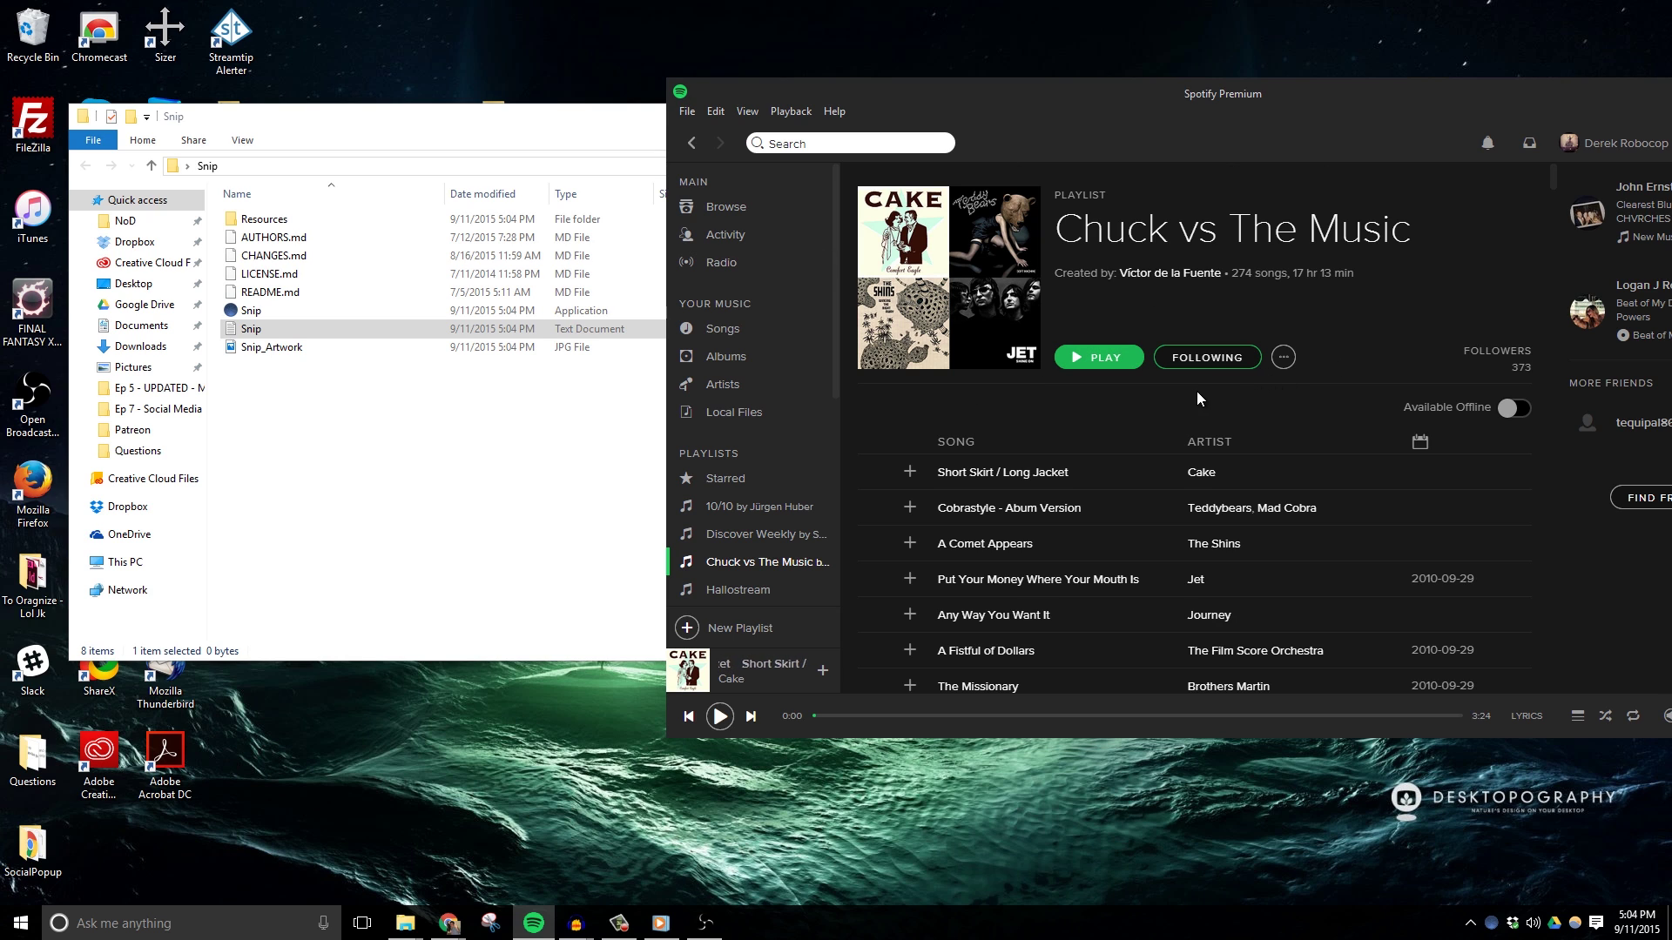
Start the first playlist track in Spotify and reveal the hidden tray icons to find Snip.
click(718, 716)
click(484, 535)
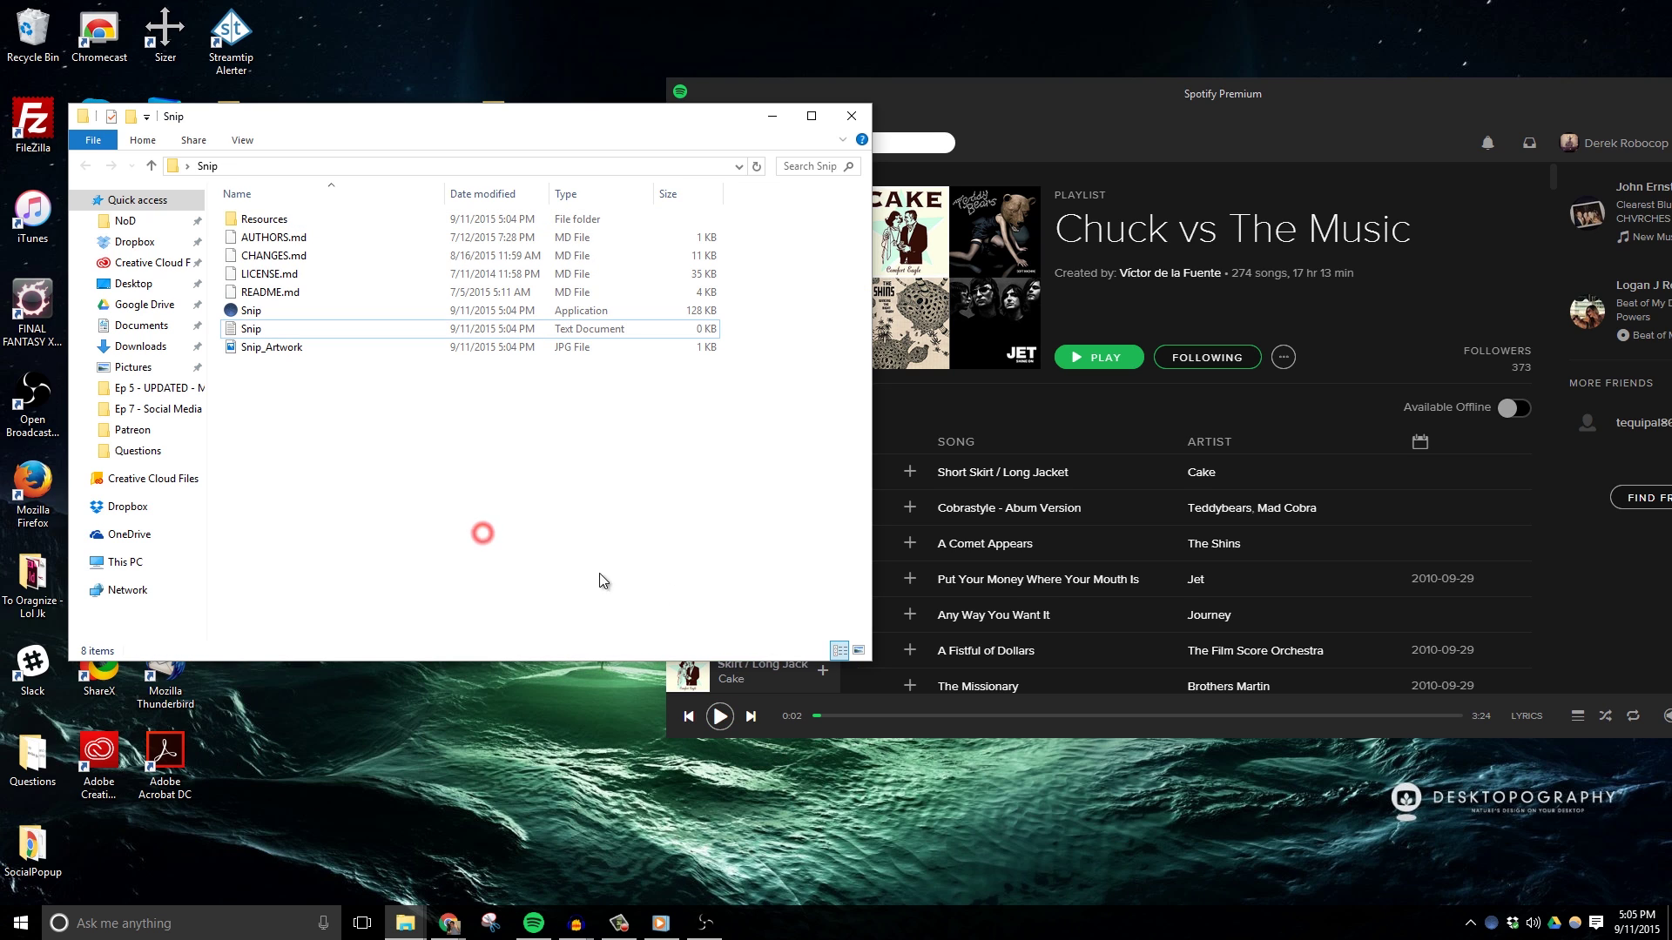
click(1474, 925)
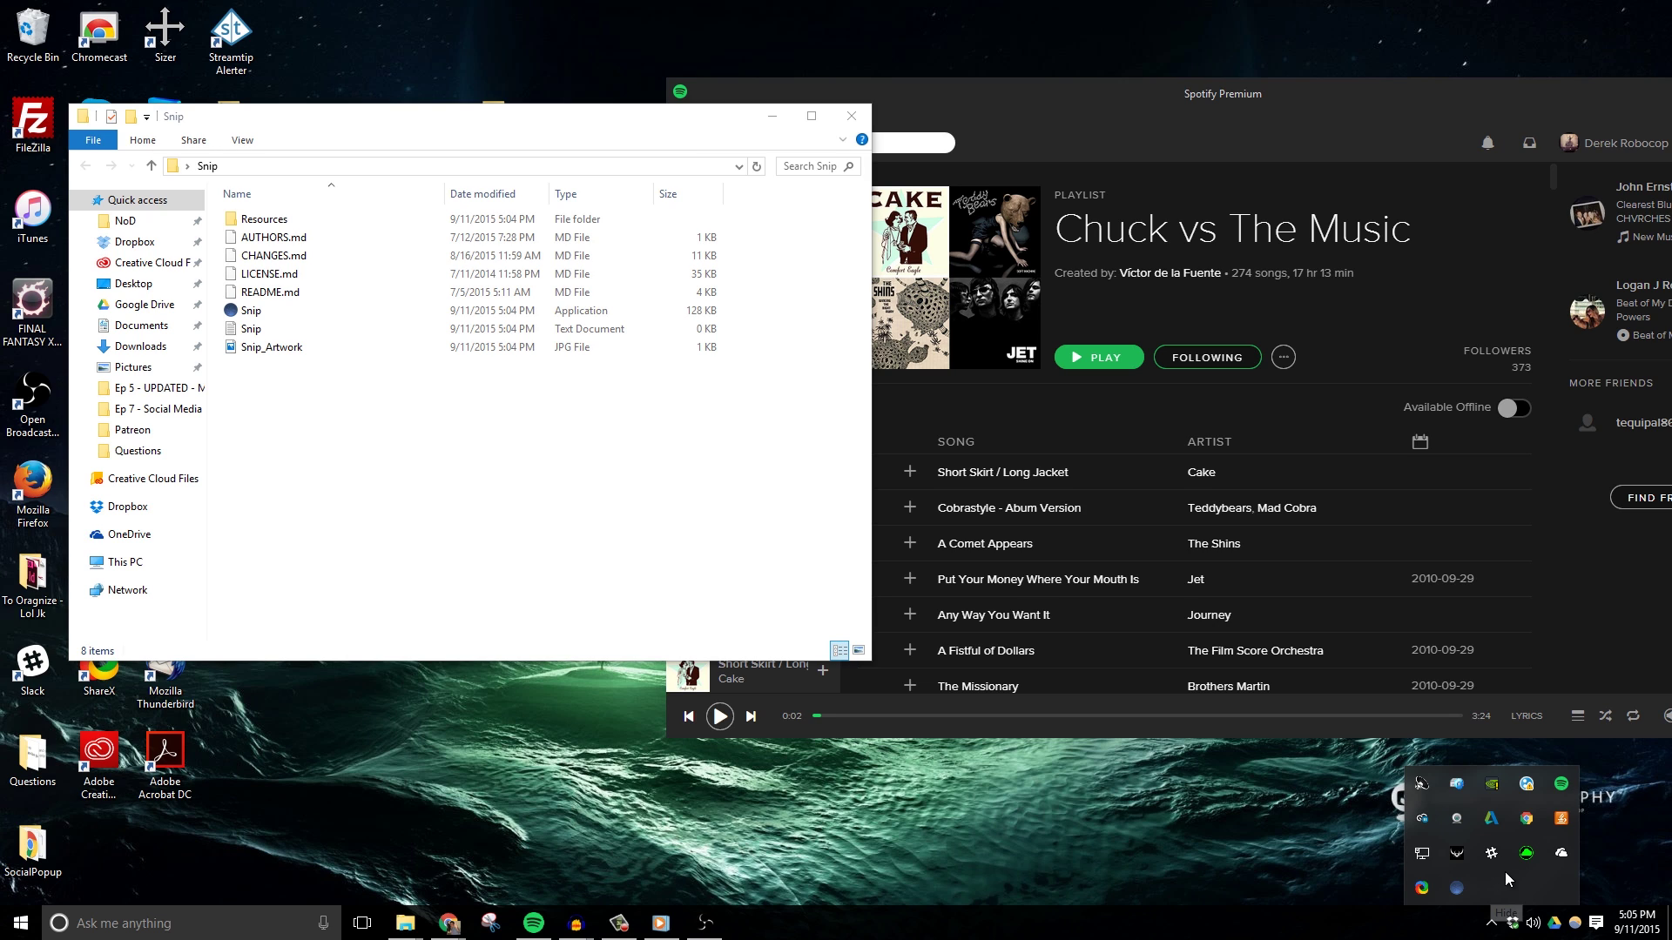
Open Snip's Set Output Format dialog and review the track, separator, artist and album fields.
right_click(1457, 889)
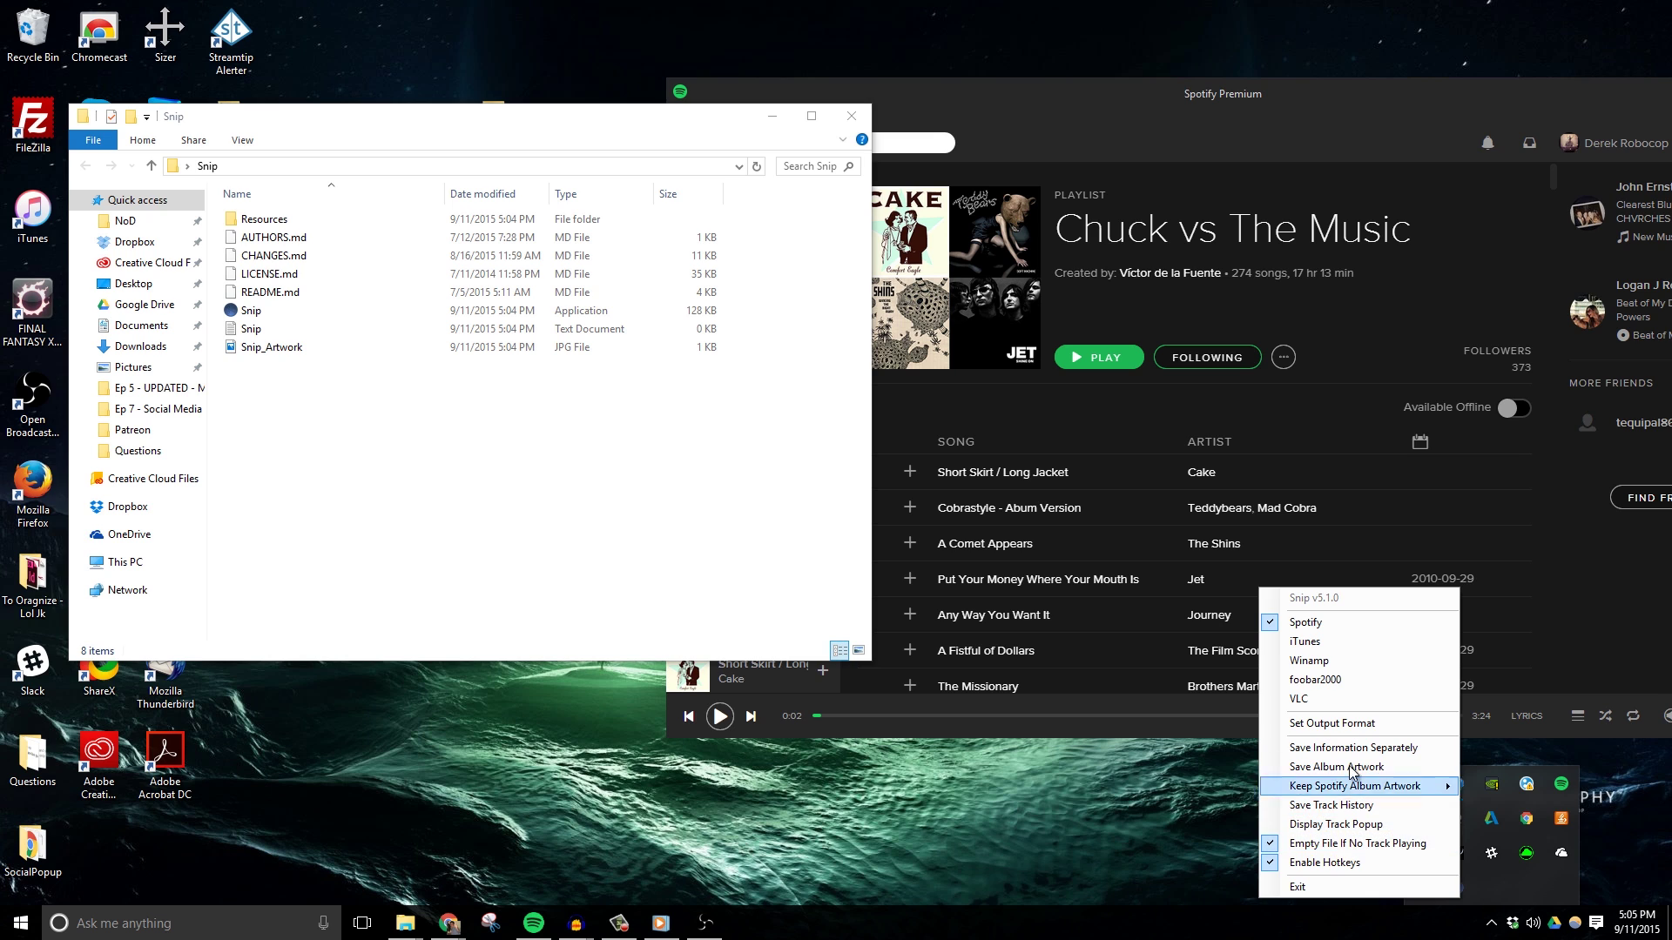
click(1345, 727)
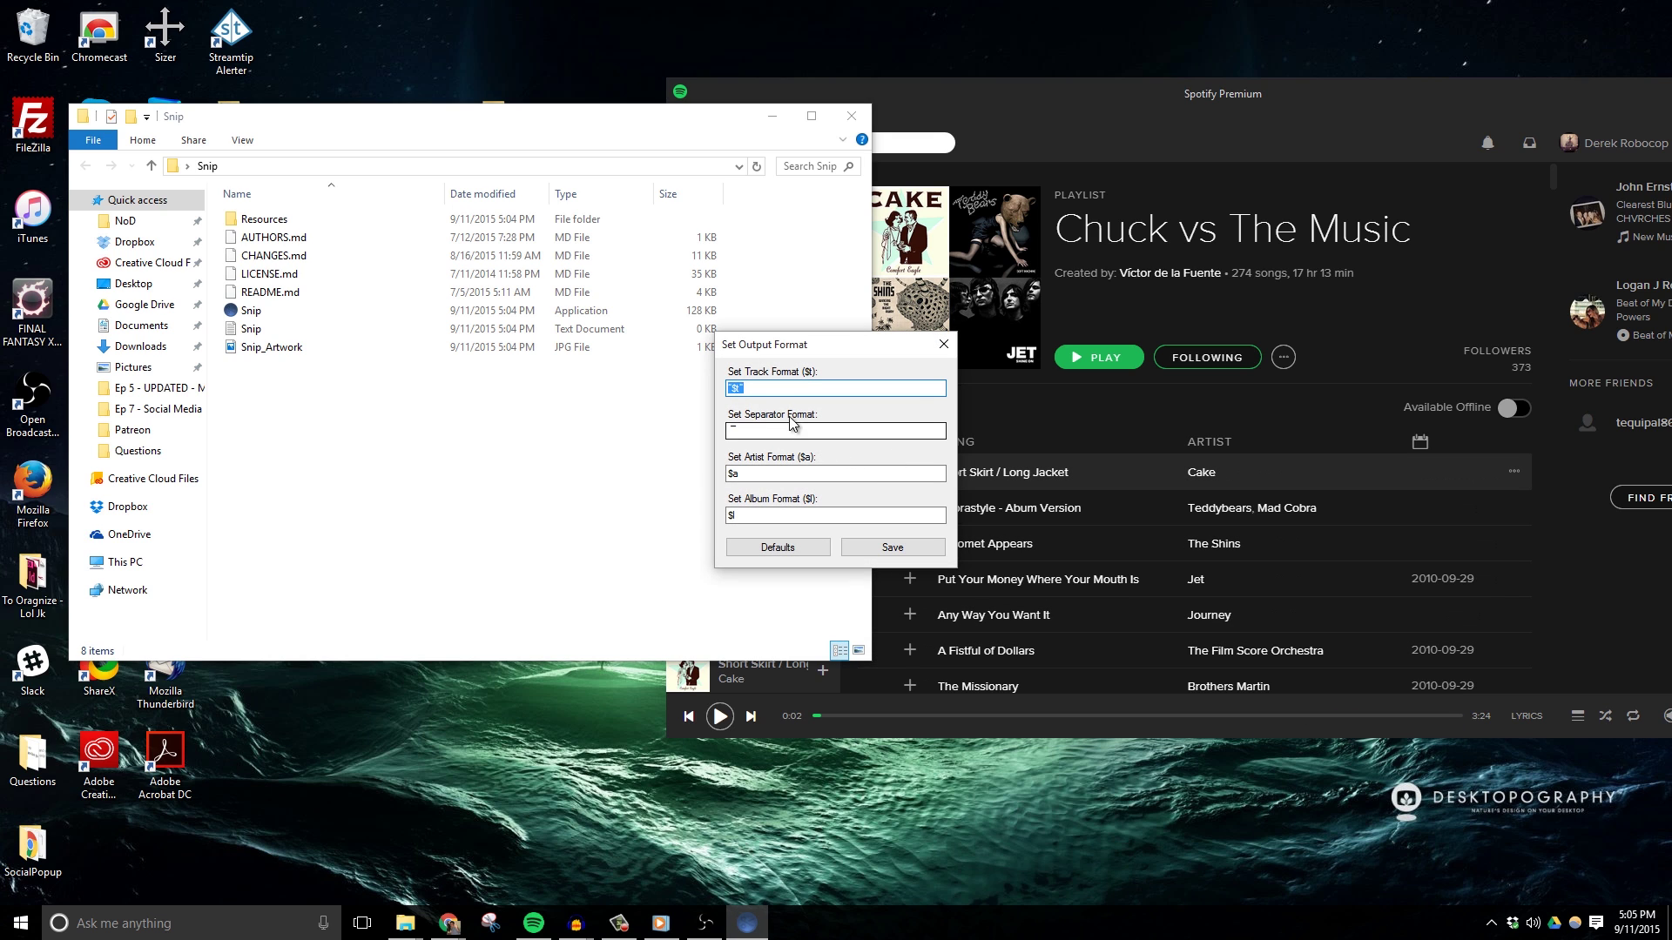
click(766, 390)
click(769, 472)
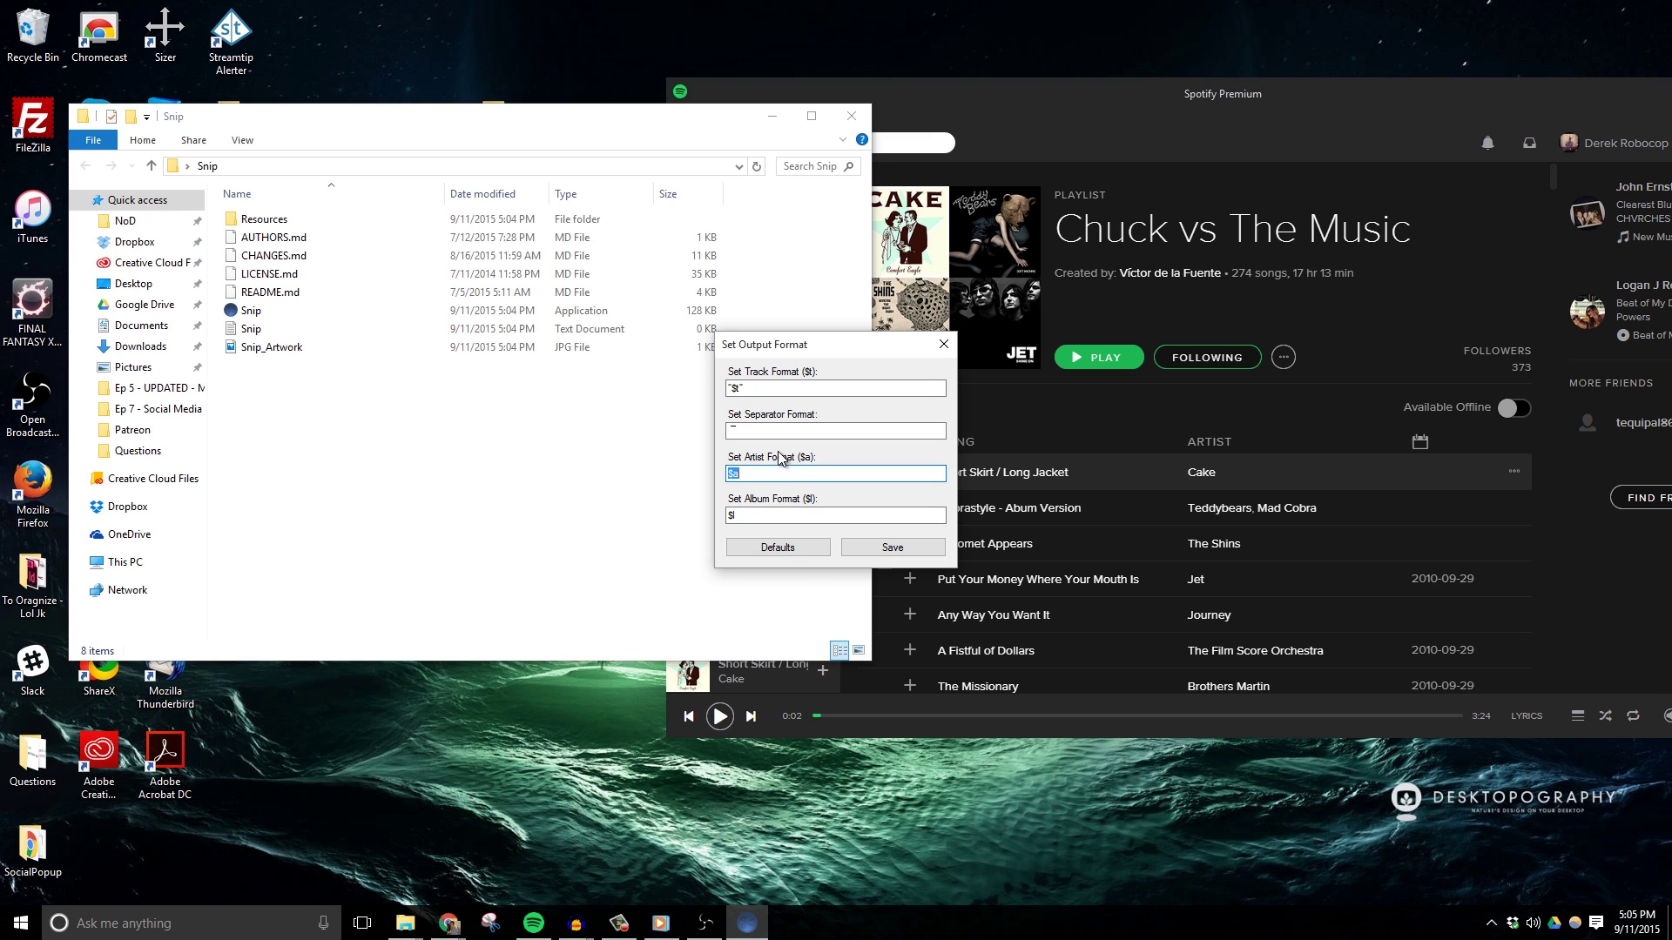
click(734, 389)
click(740, 475)
click(747, 515)
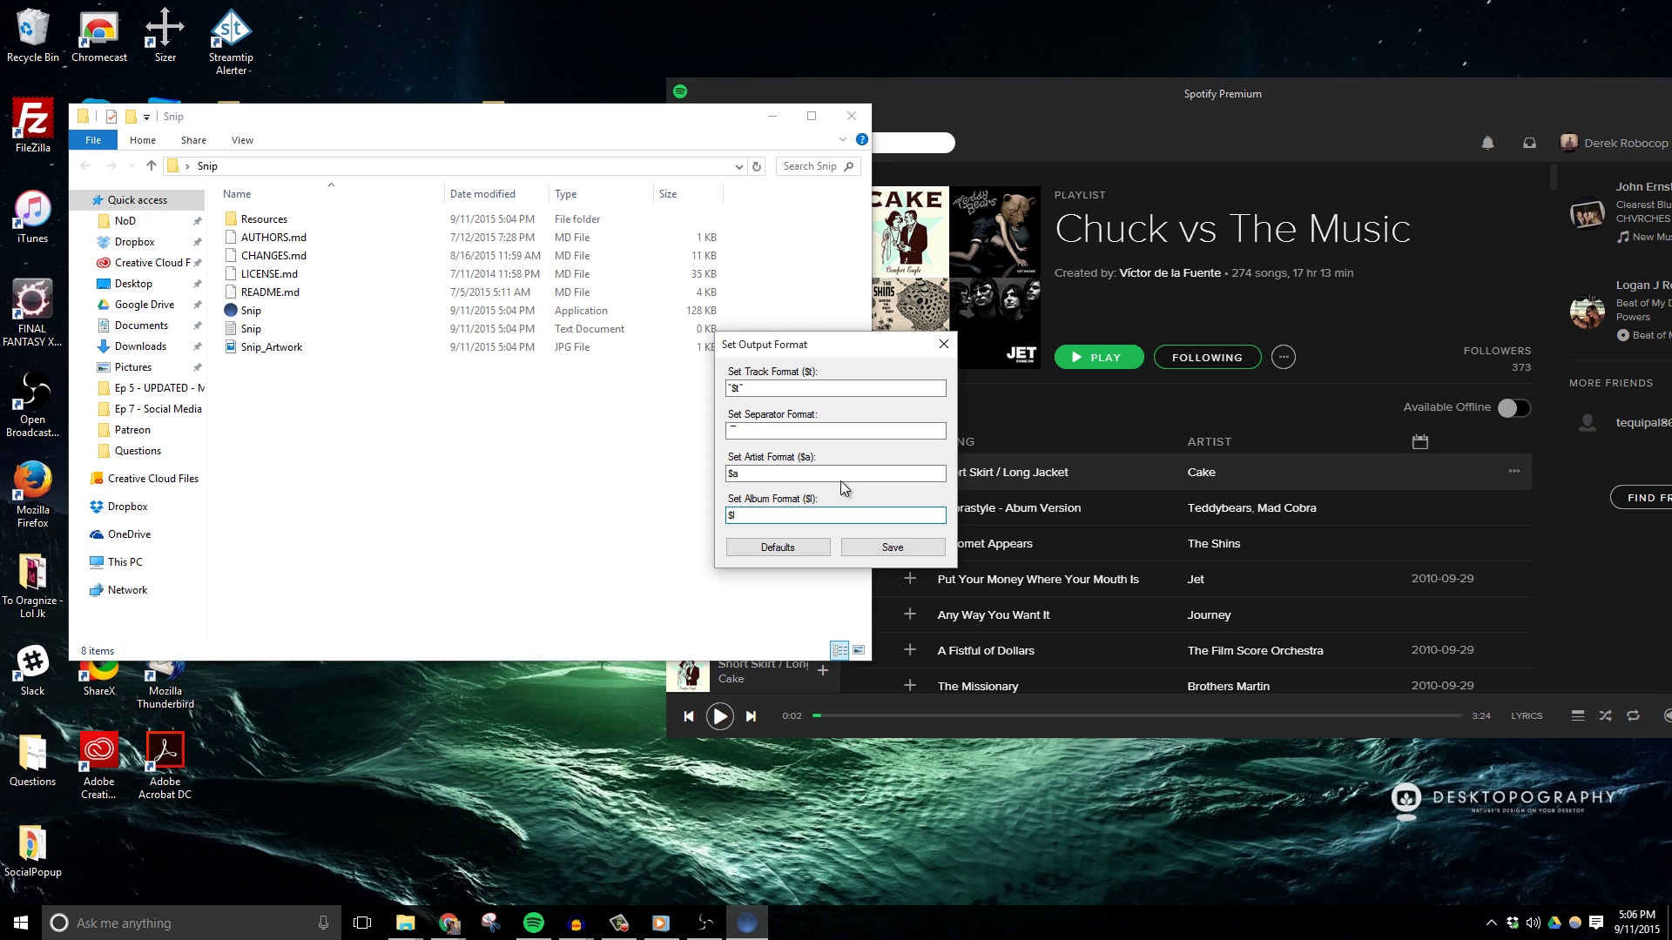
click(766, 392)
click(763, 429)
click(754, 471)
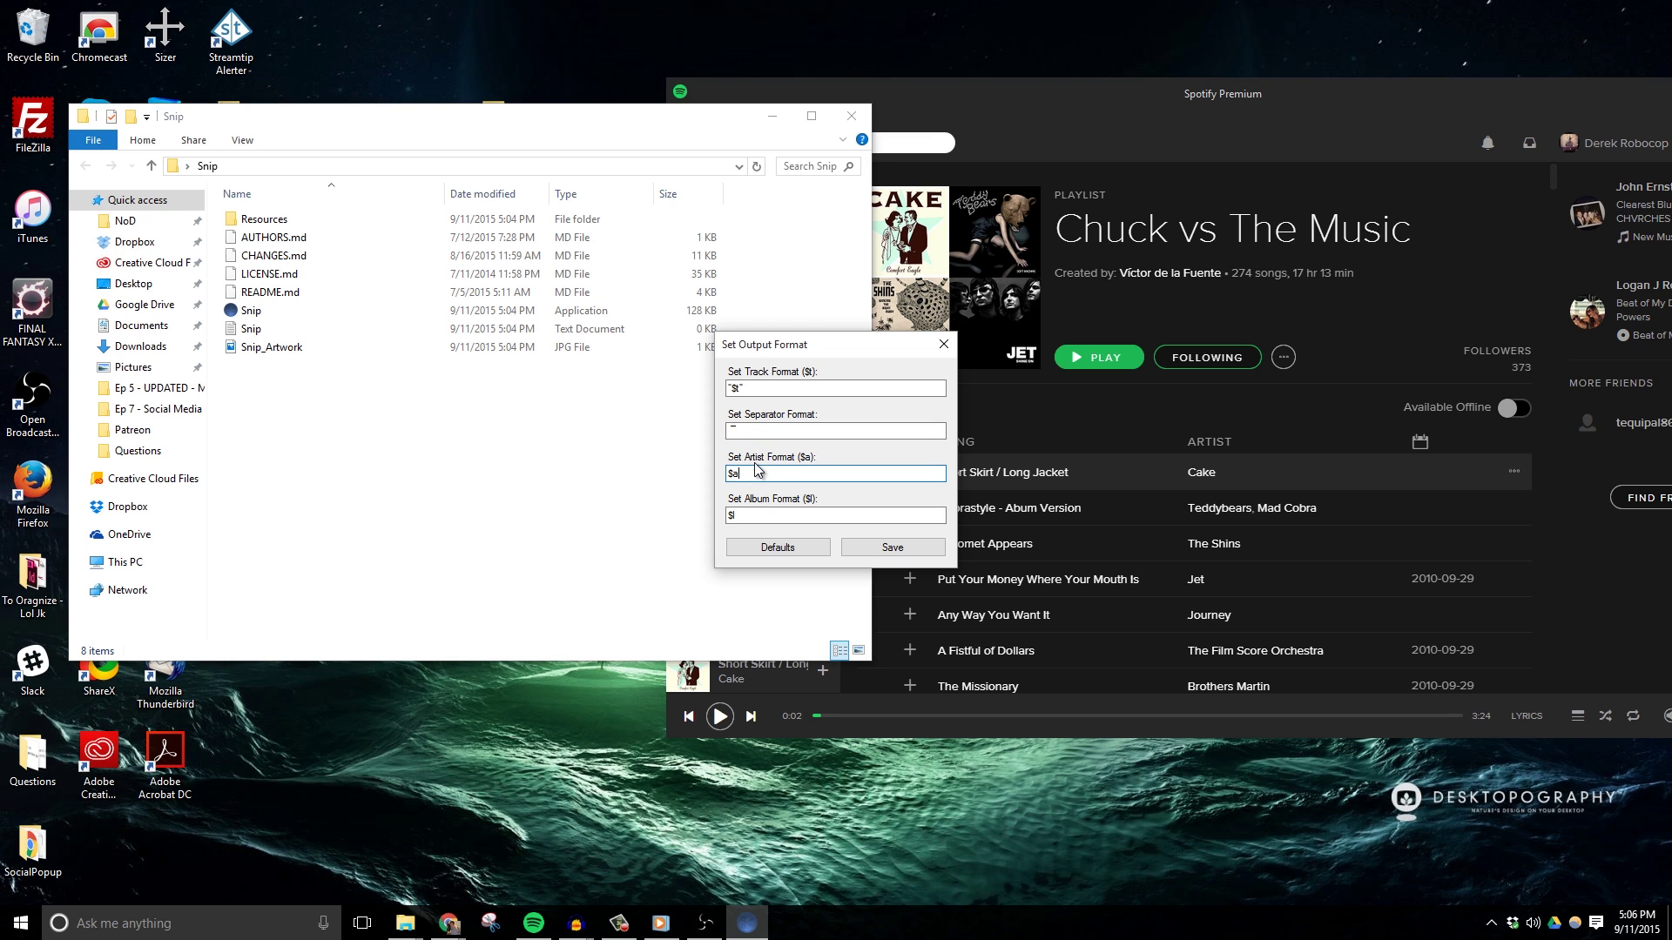
Clear the separator and the $a artist code, then save the output format.
double_click(746, 430)
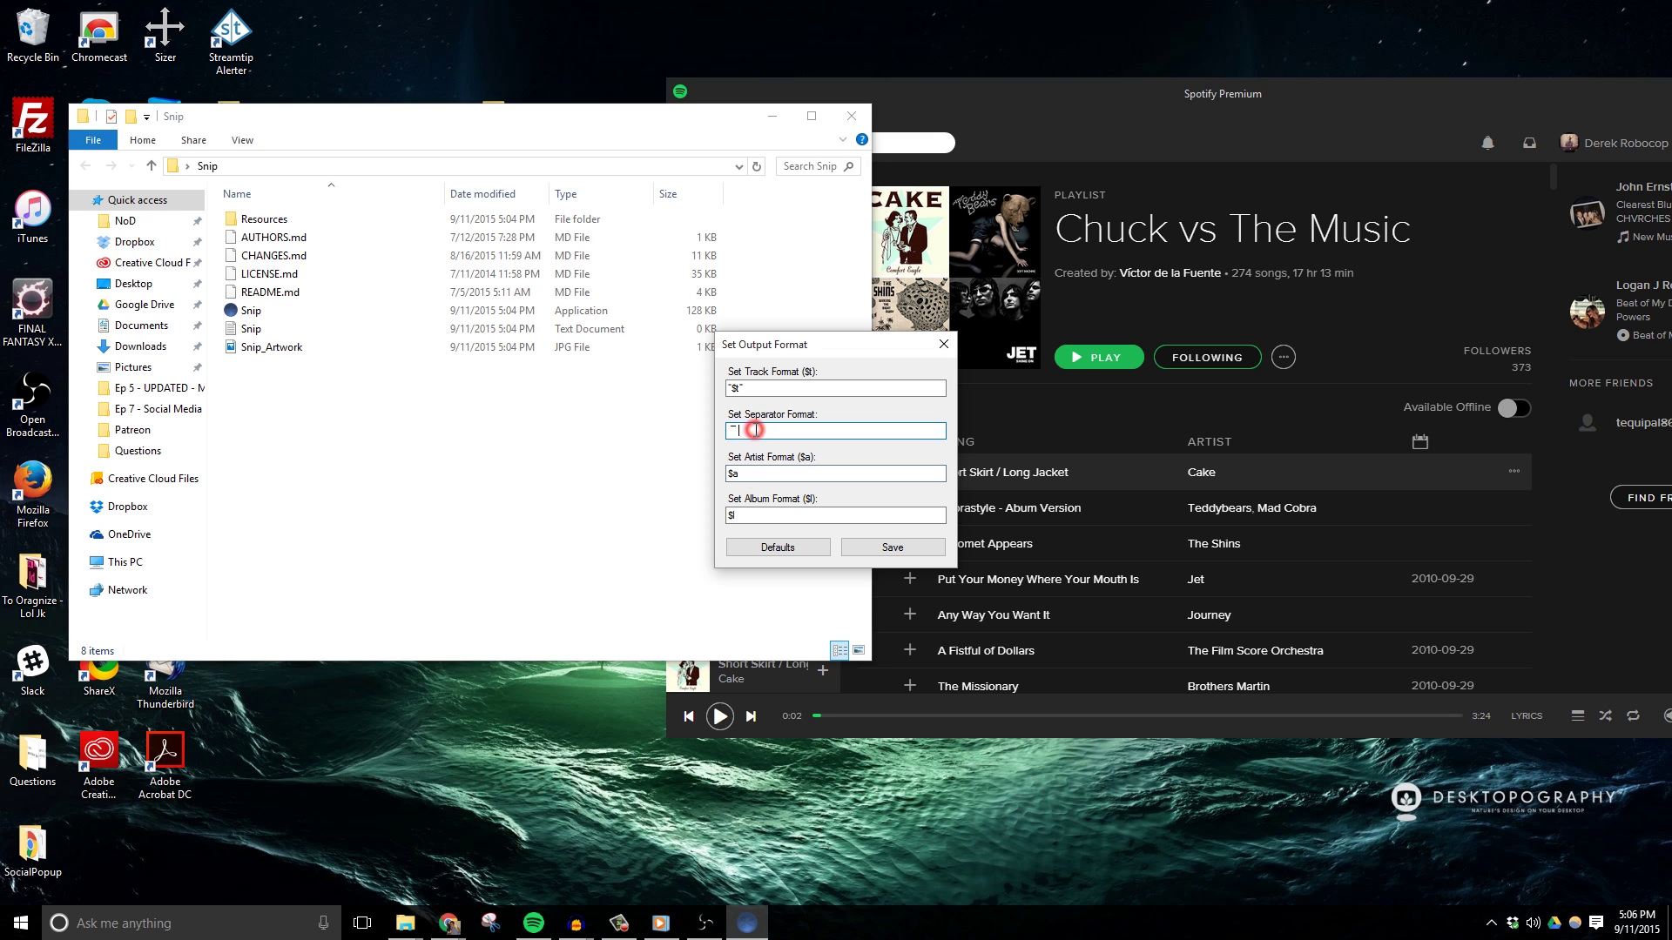
double_click(800, 473)
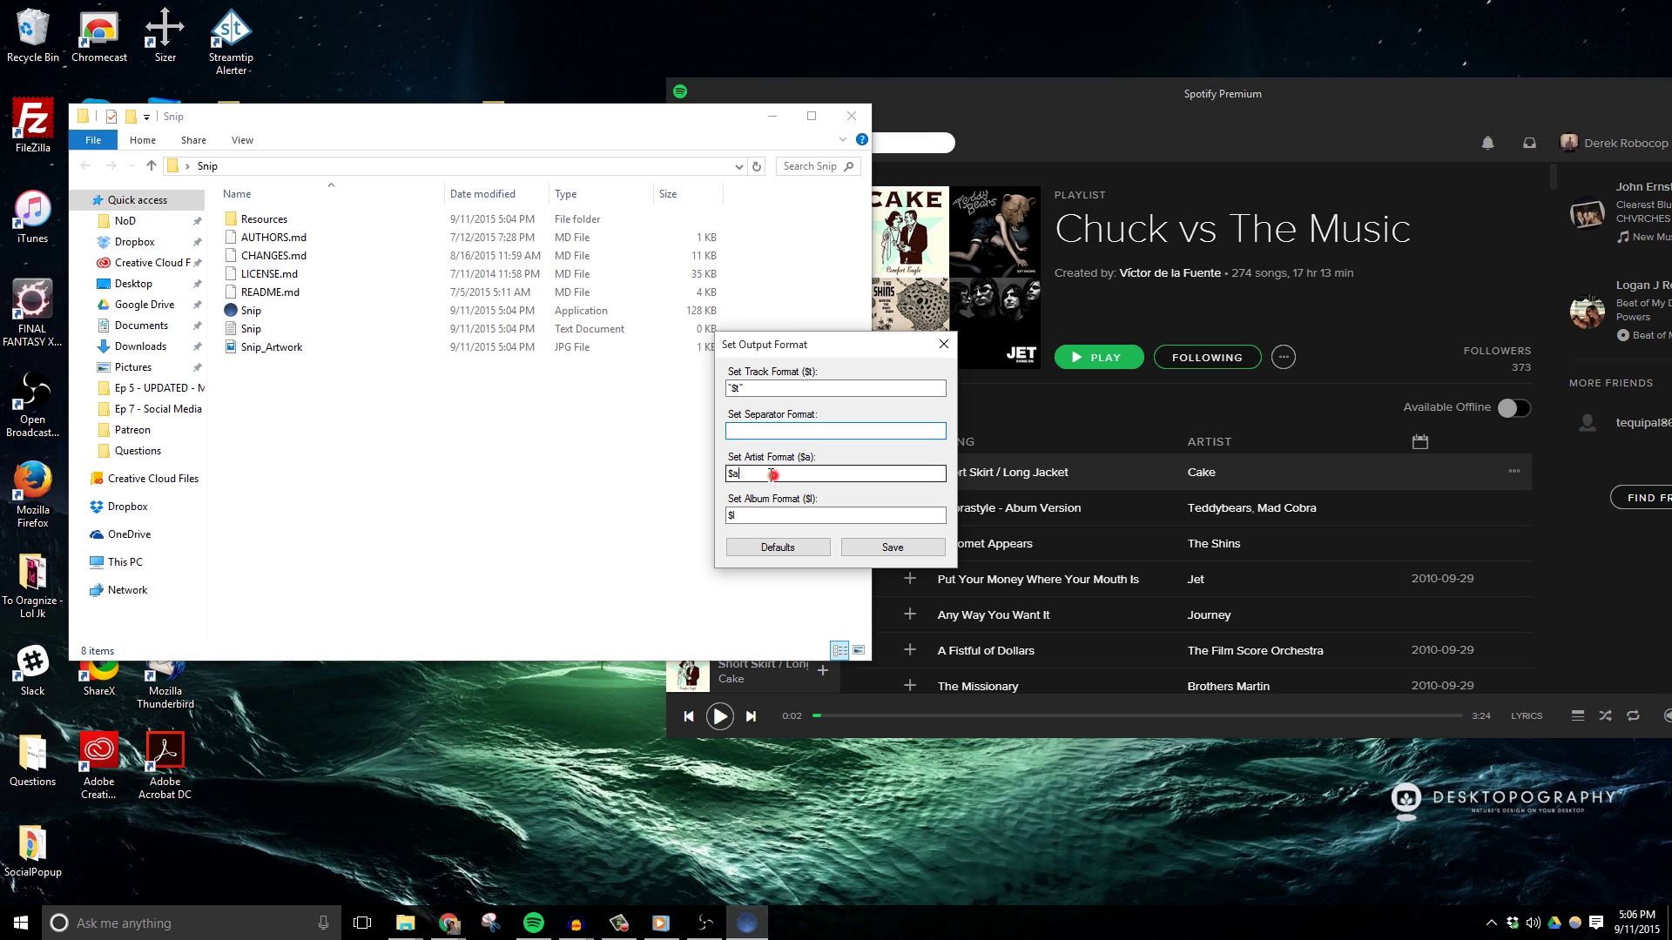
key(BackSpace)
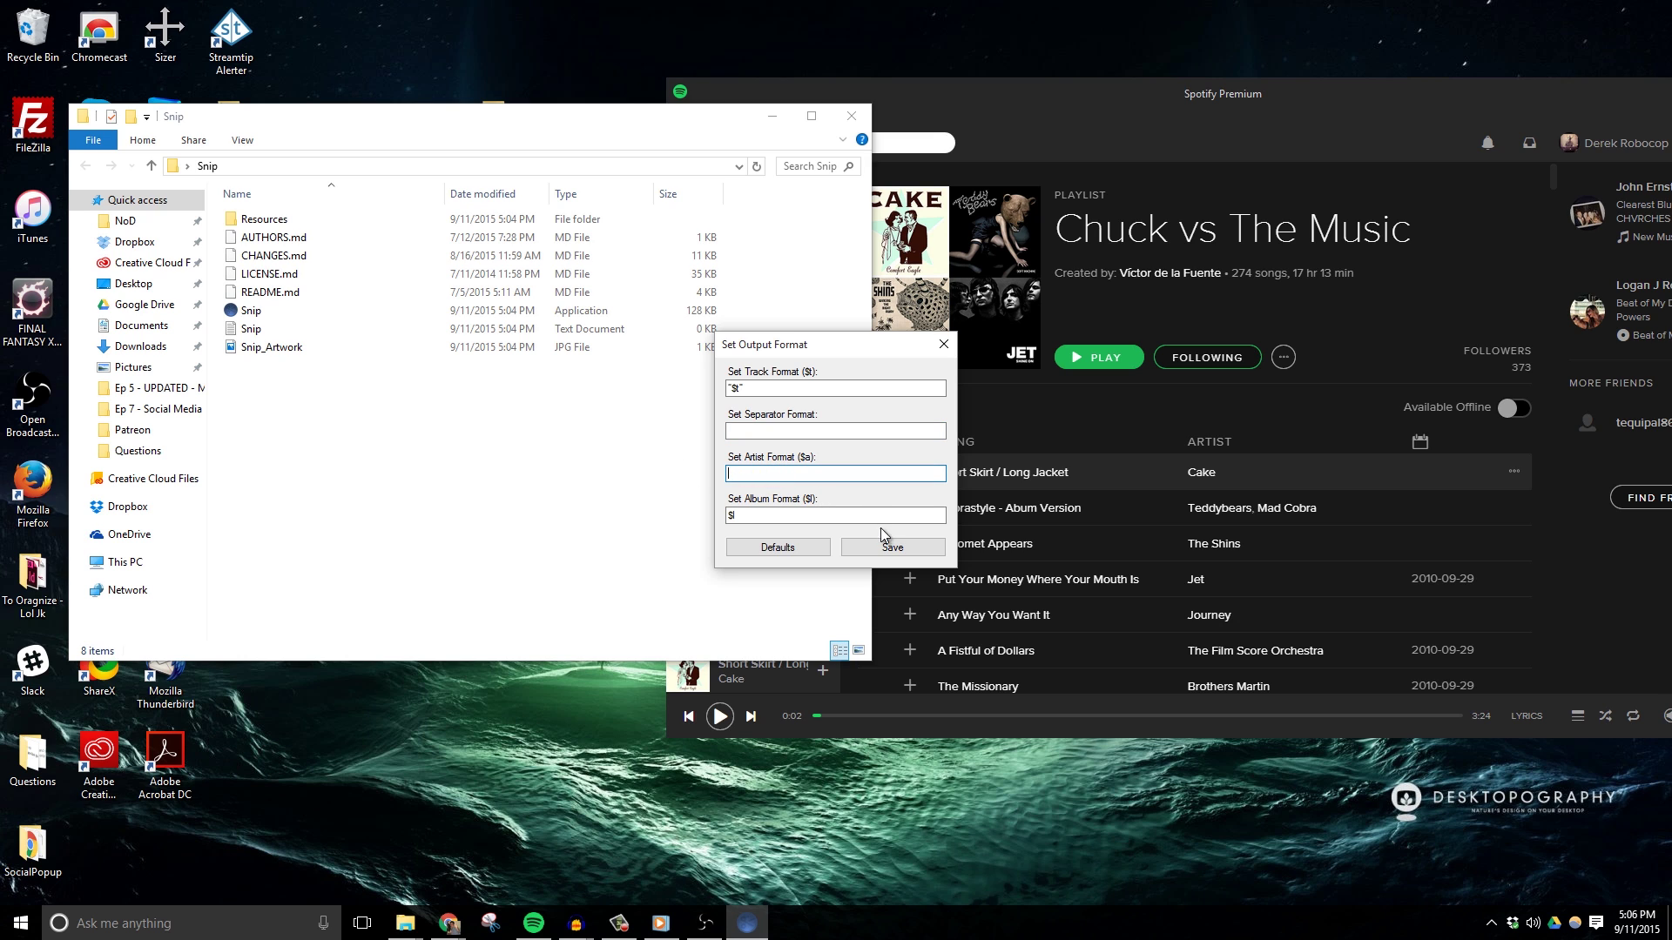
click(884, 547)
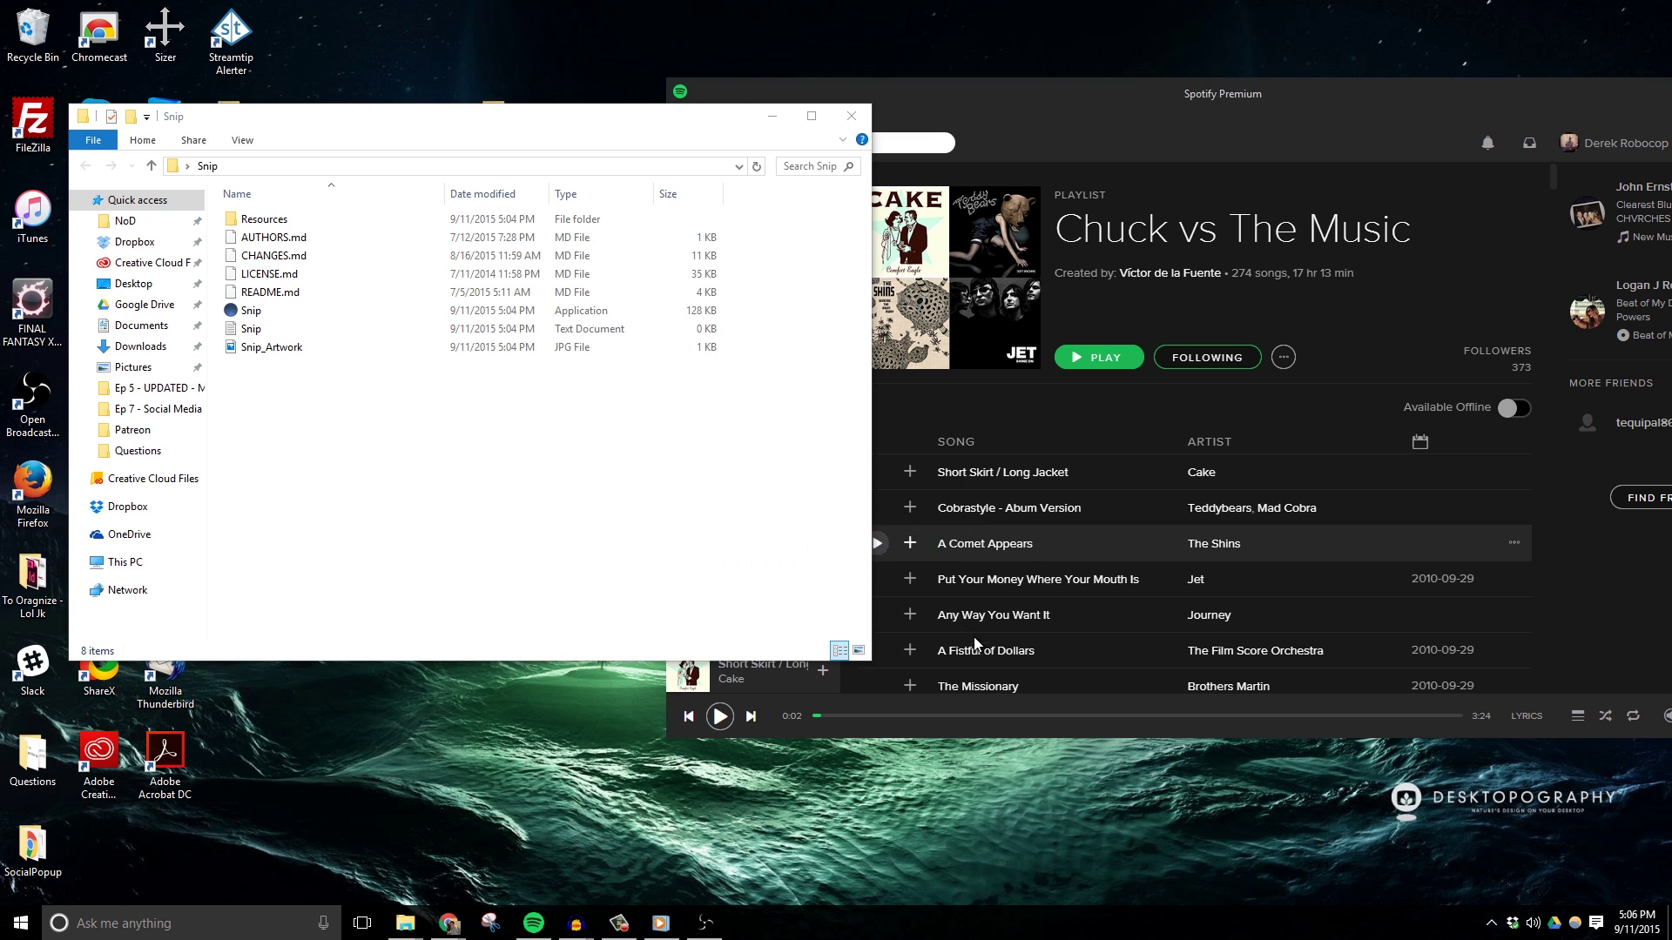
Reopen Snip's Set Output Format, restore Defaults, and check the Track and Artist fields.
click(1492, 926)
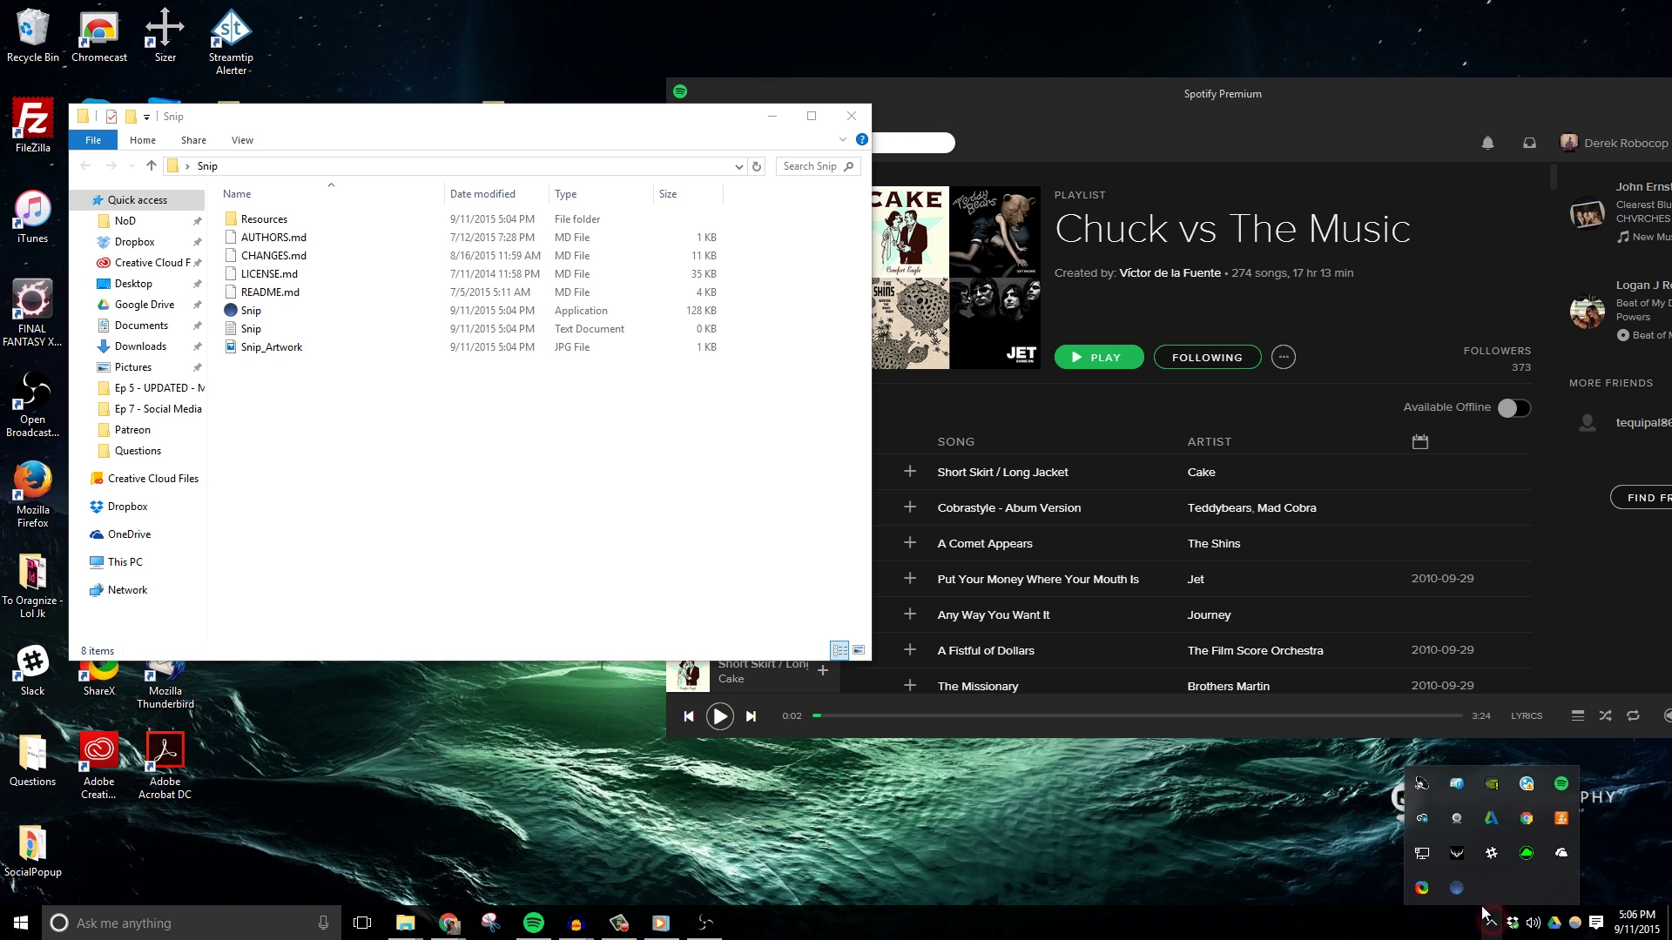
right_click(1456, 888)
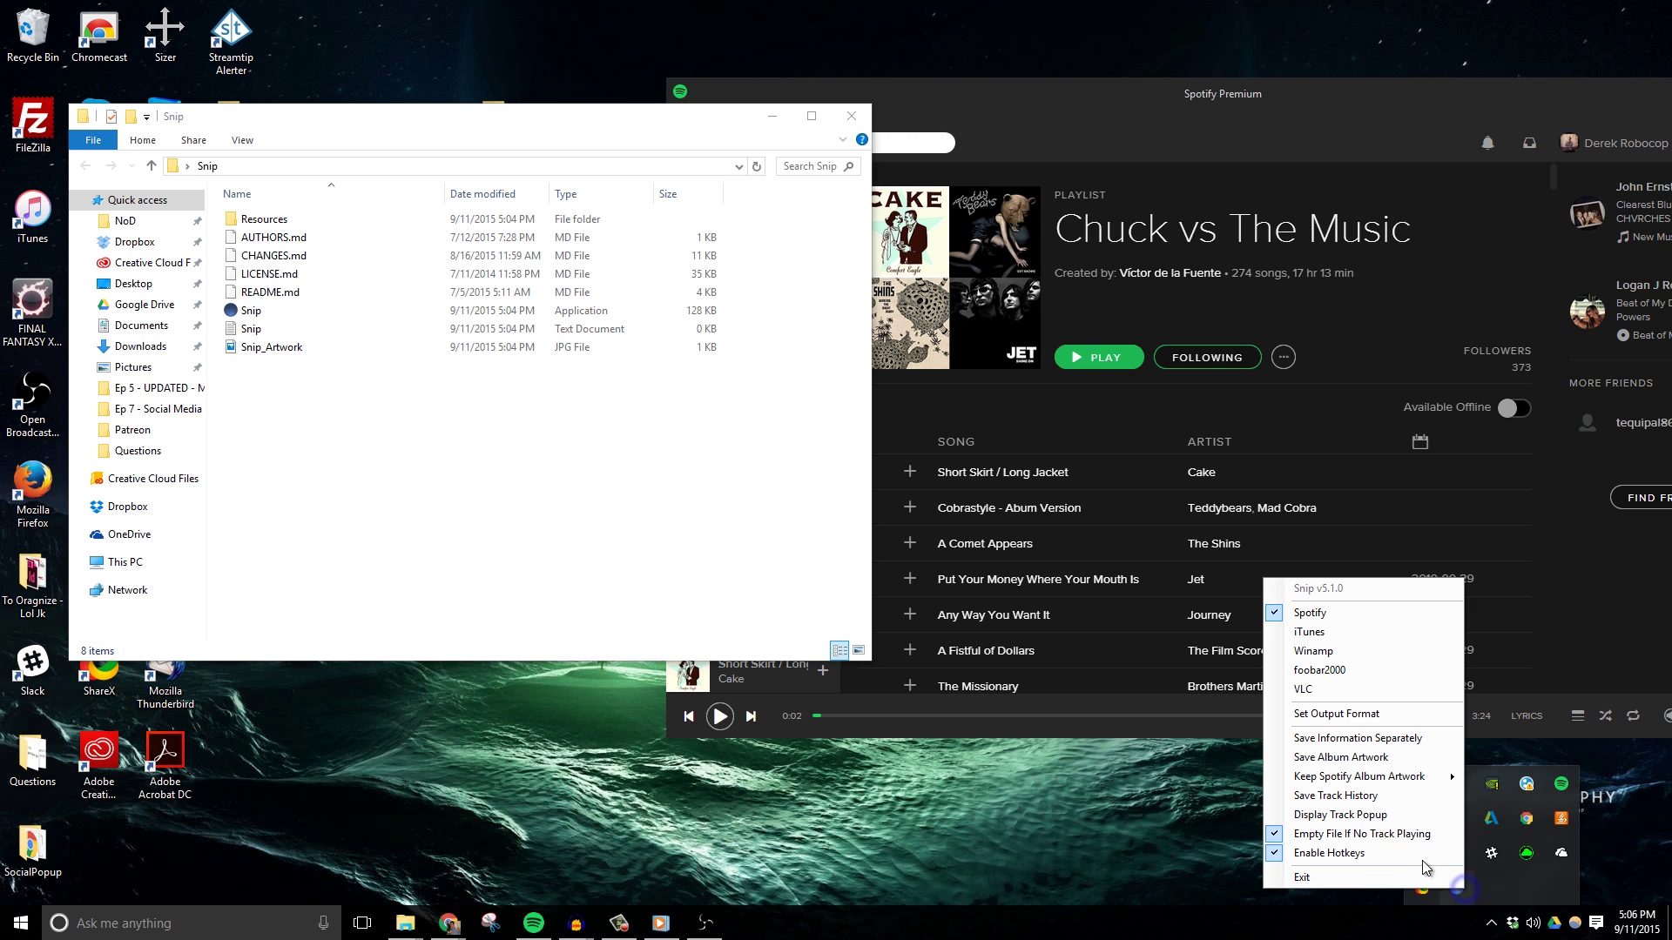
click(1337, 714)
click(780, 549)
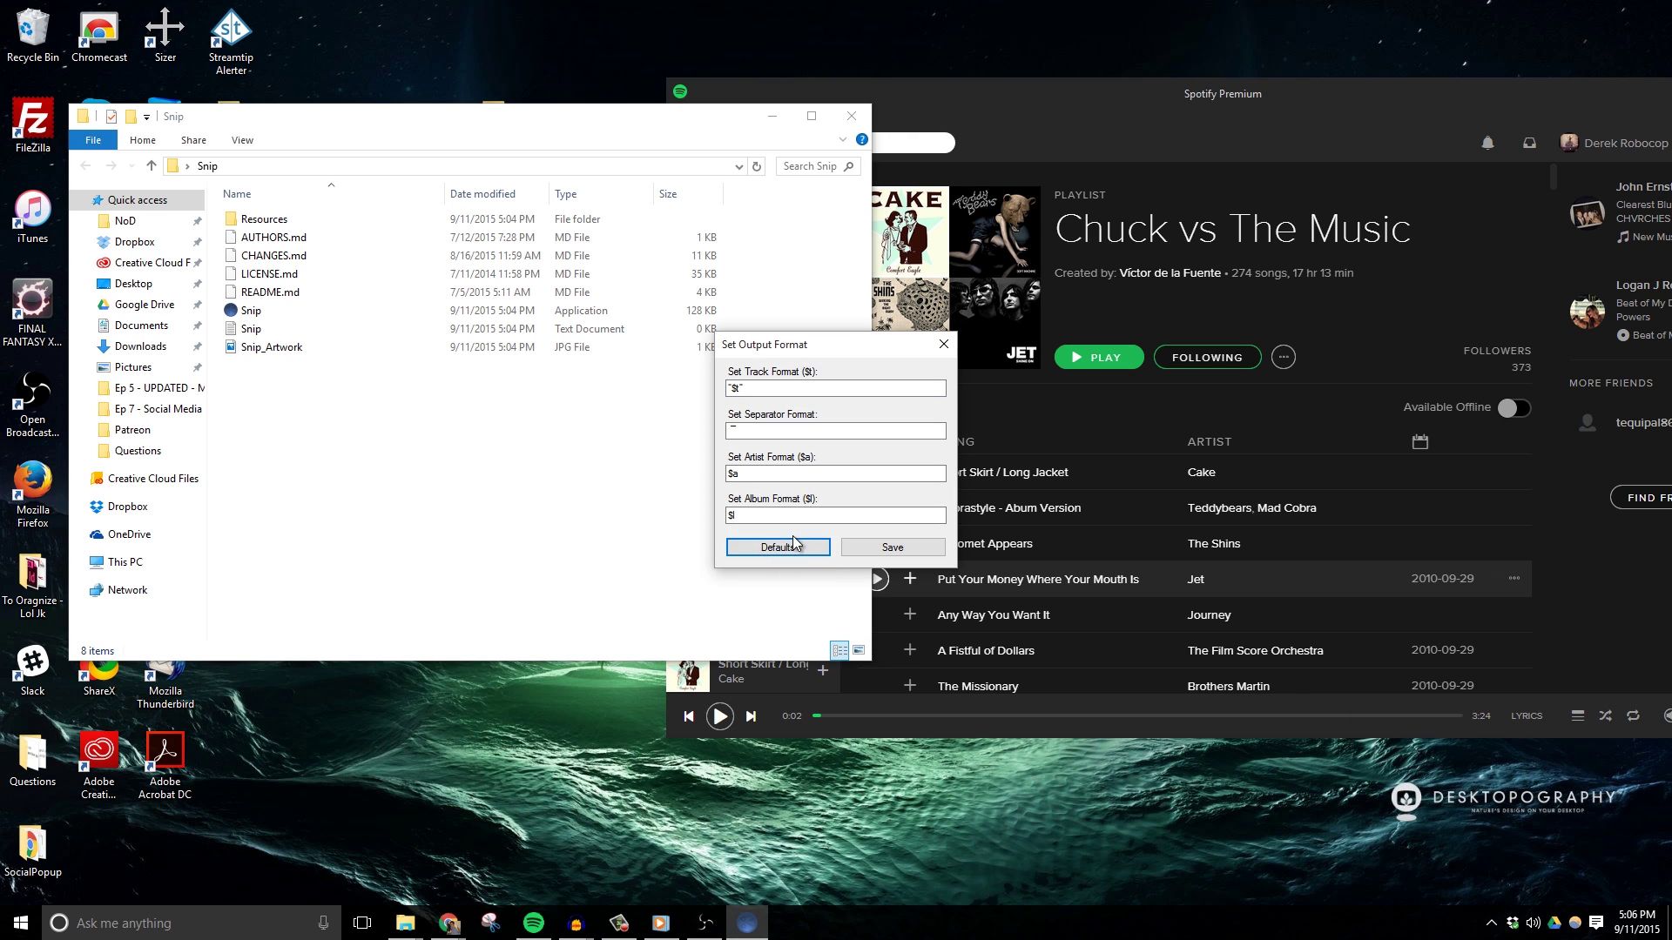
click(754, 388)
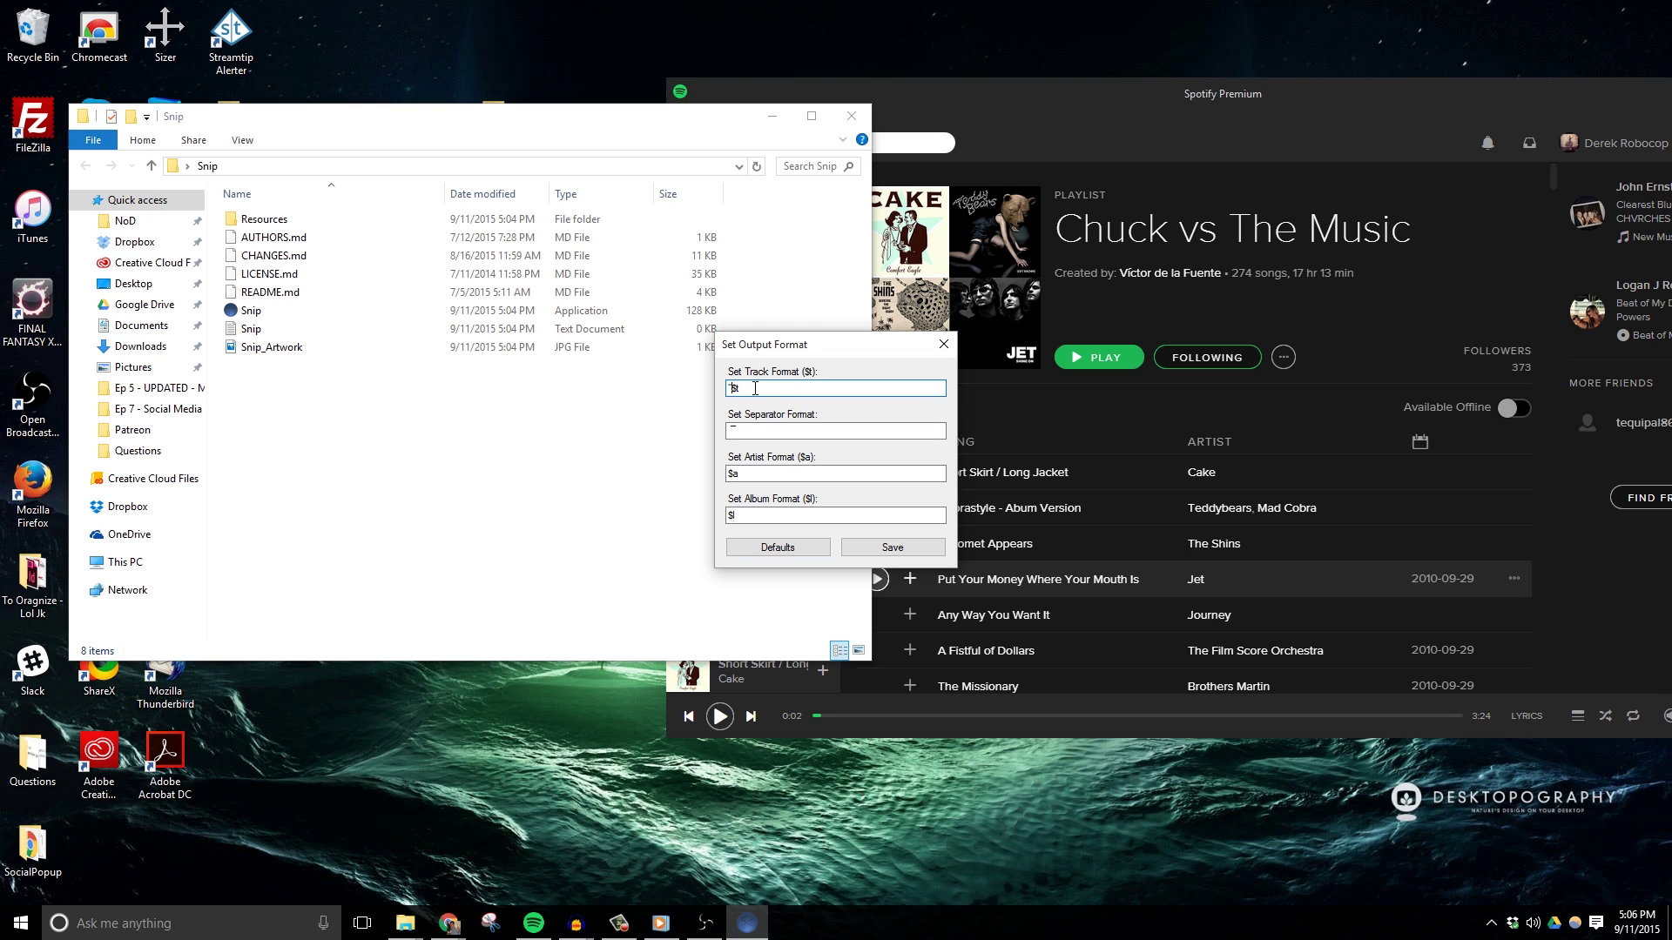
click(765, 474)
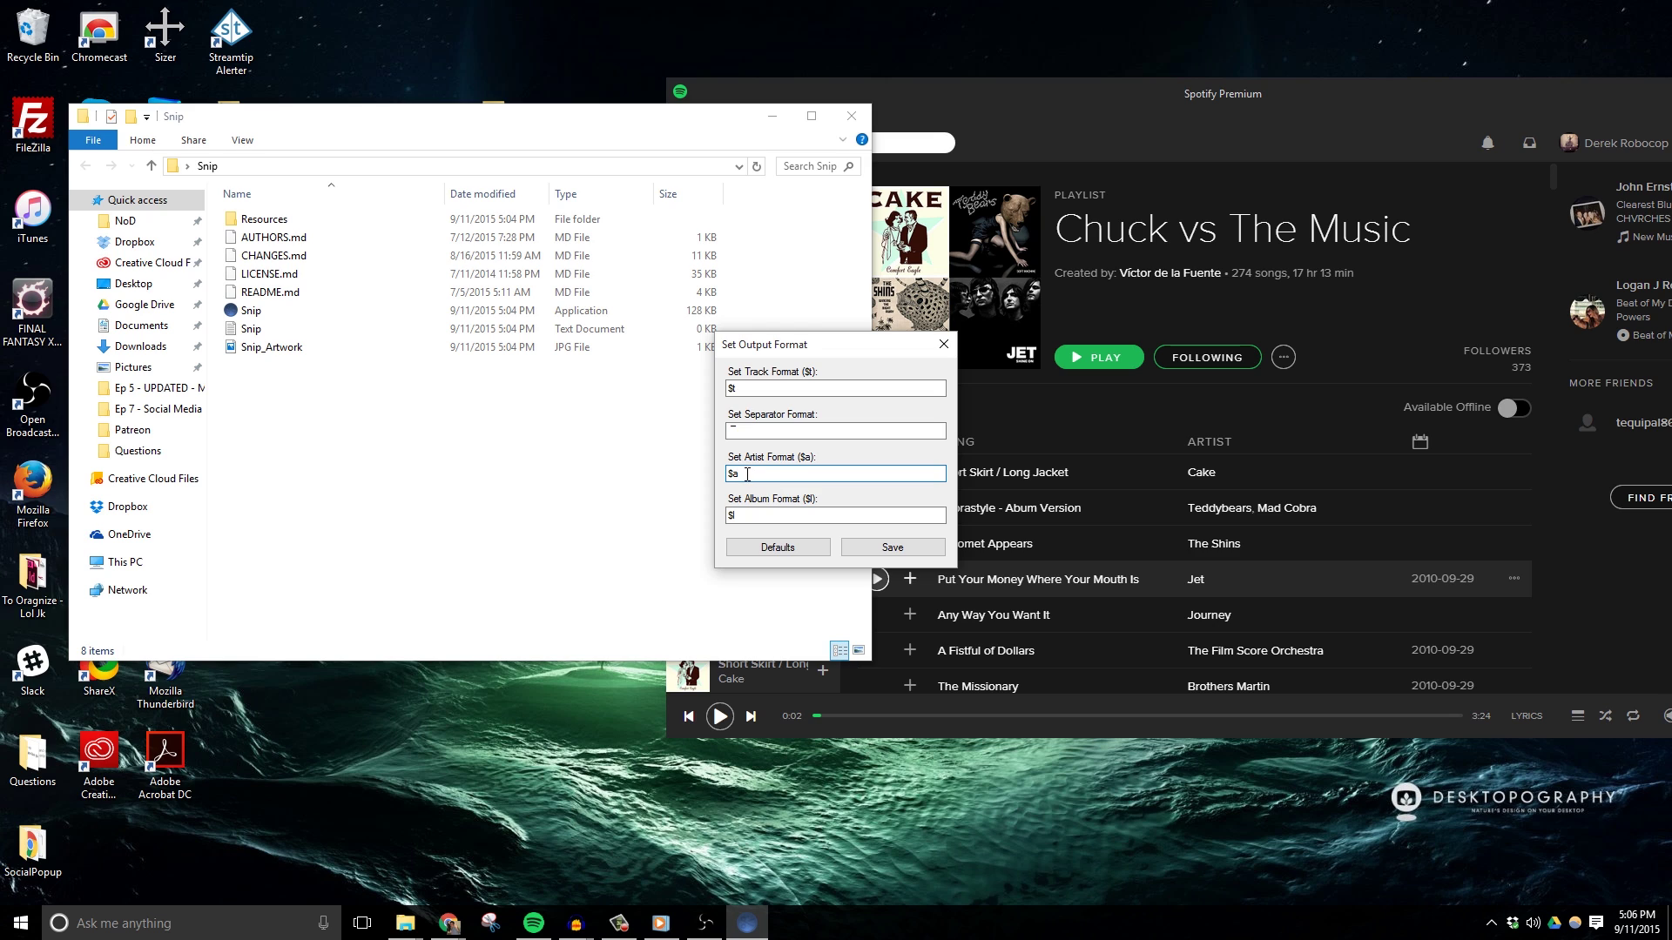
Save Snip's output format, then play the playlist in Spotify and skip ahead four tracks.
click(893, 548)
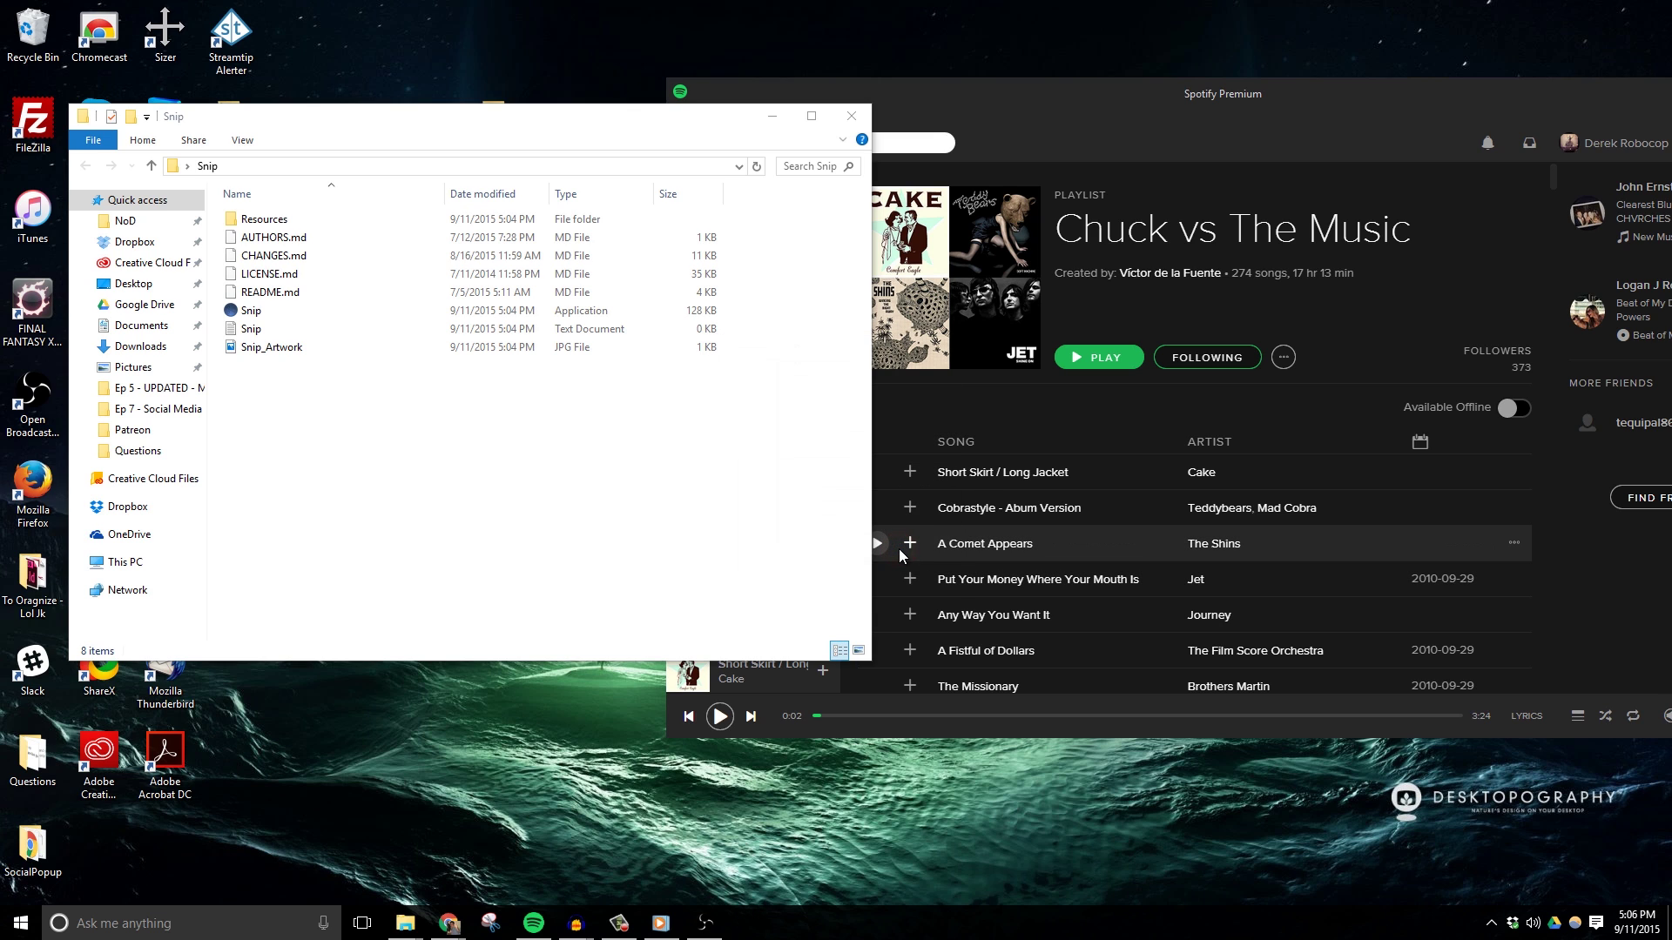
click(720, 716)
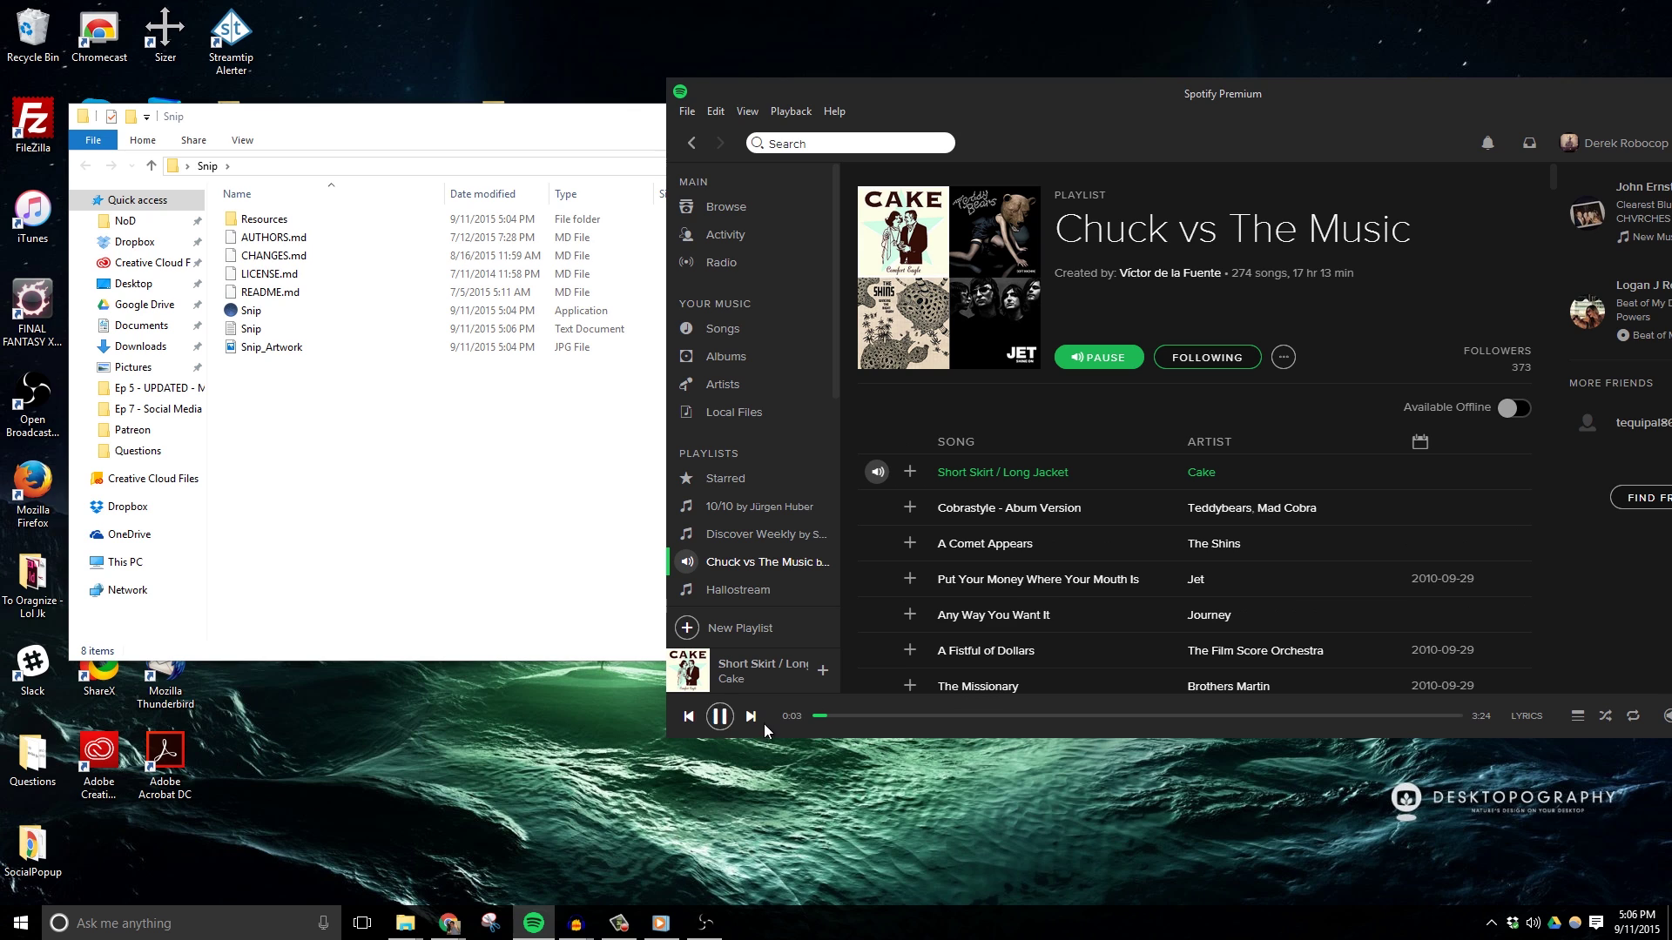
click(751, 717)
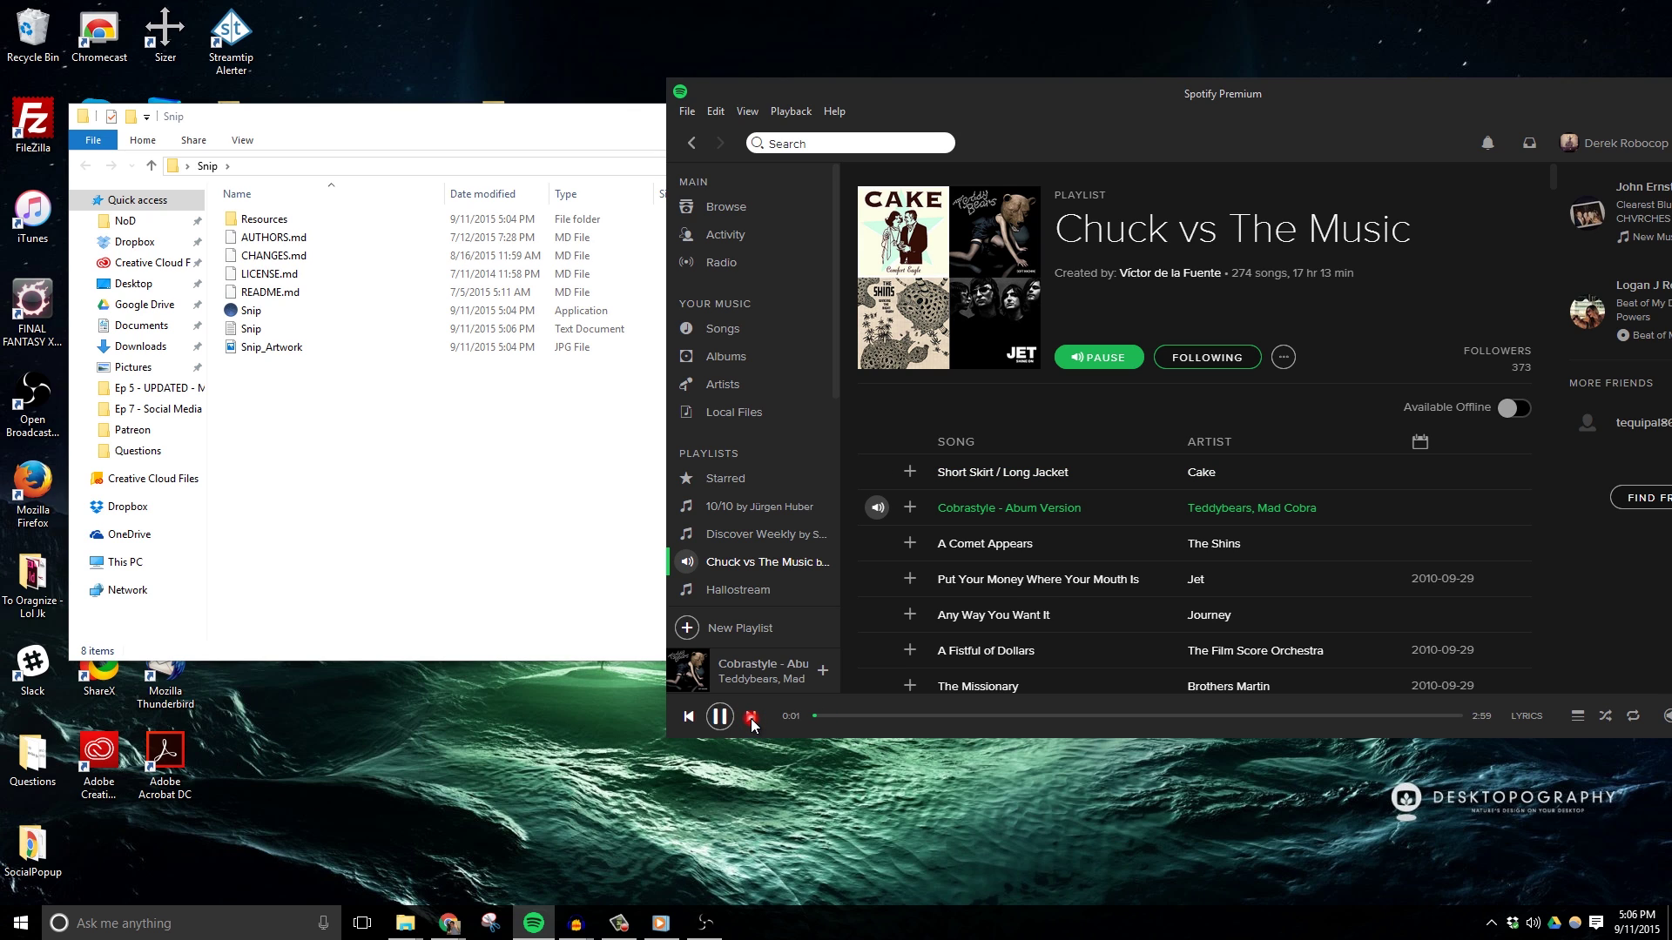
click(751, 717)
click(750, 716)
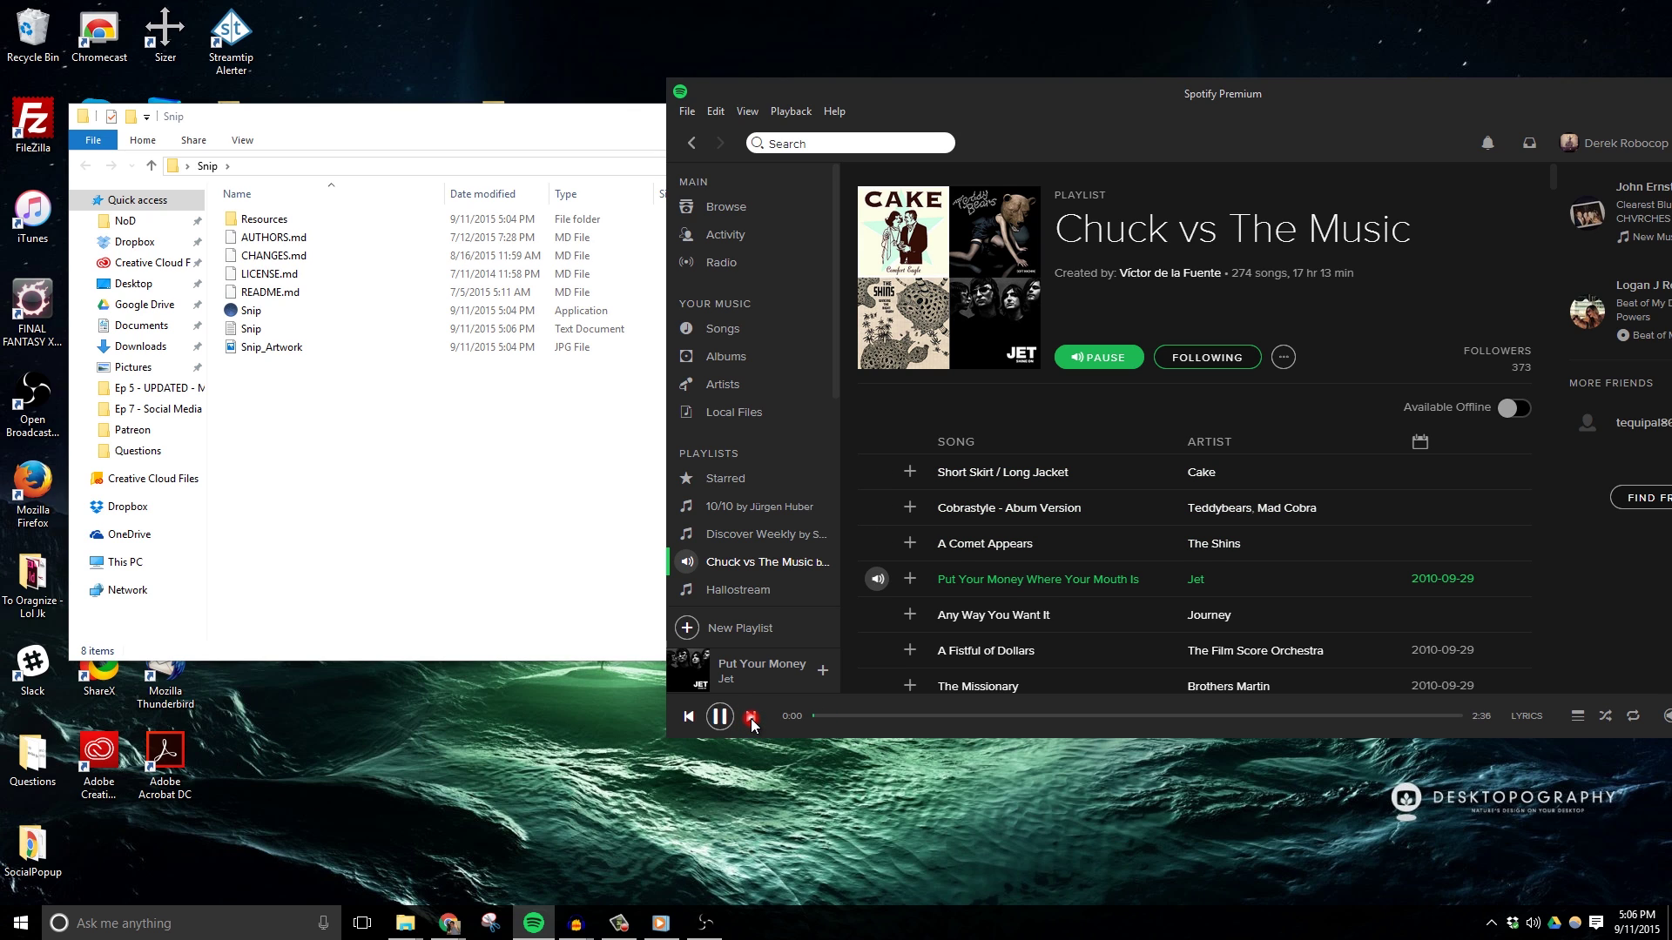
click(750, 716)
Switch to OBS and start the stream preview.
click(701, 921)
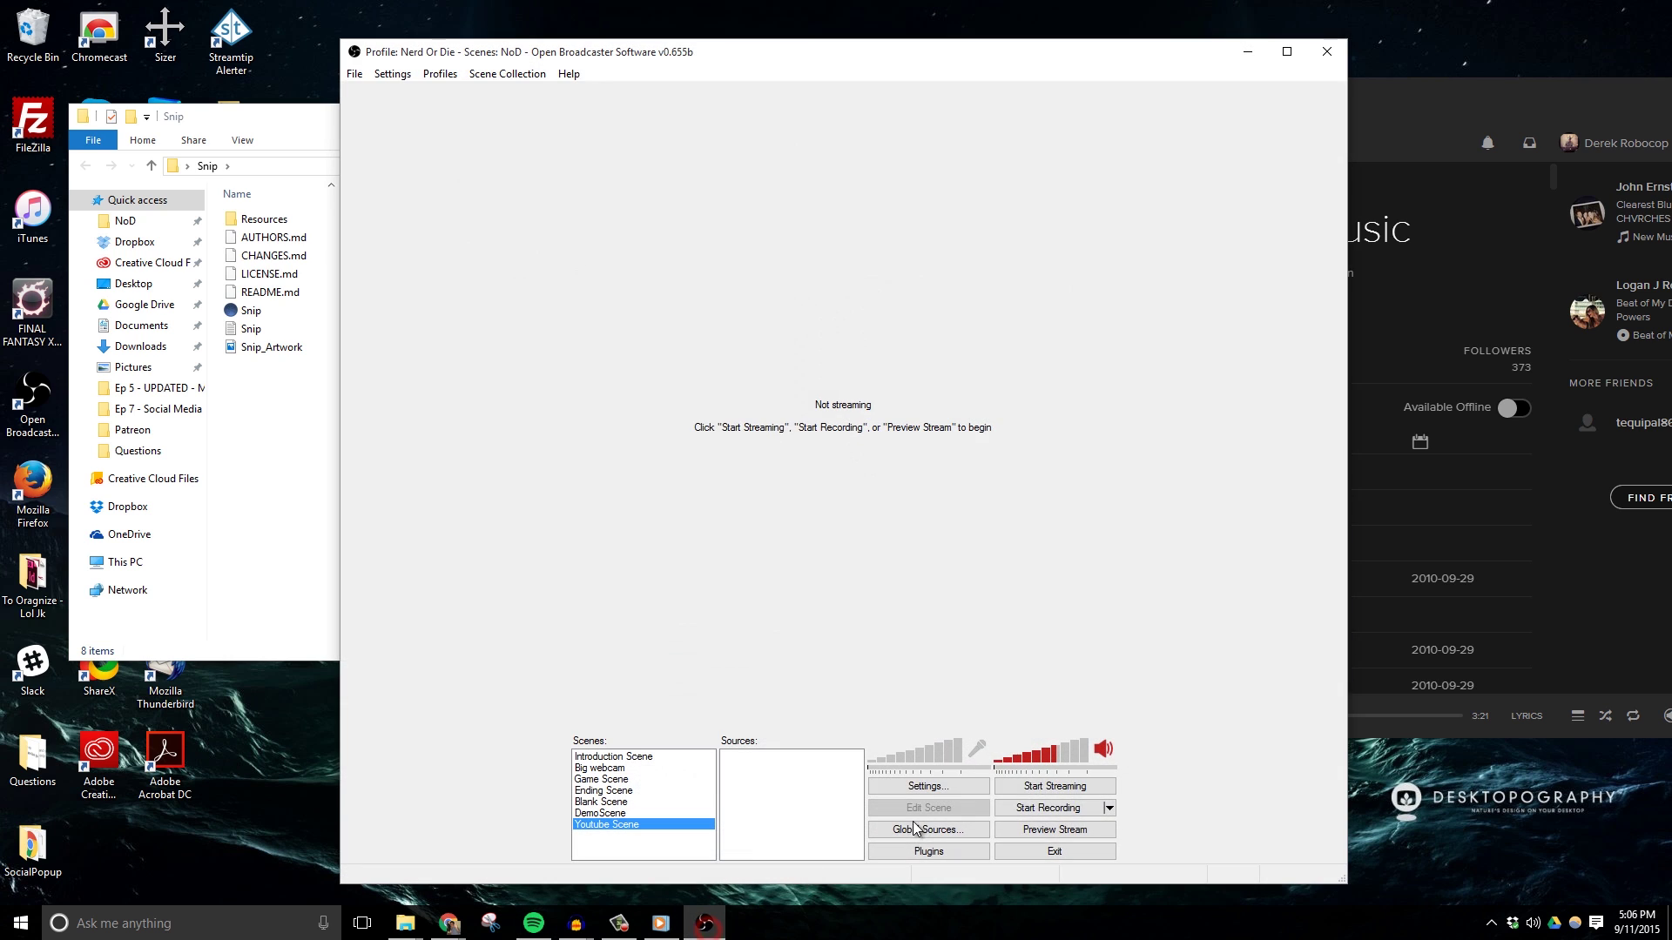
click(1046, 831)
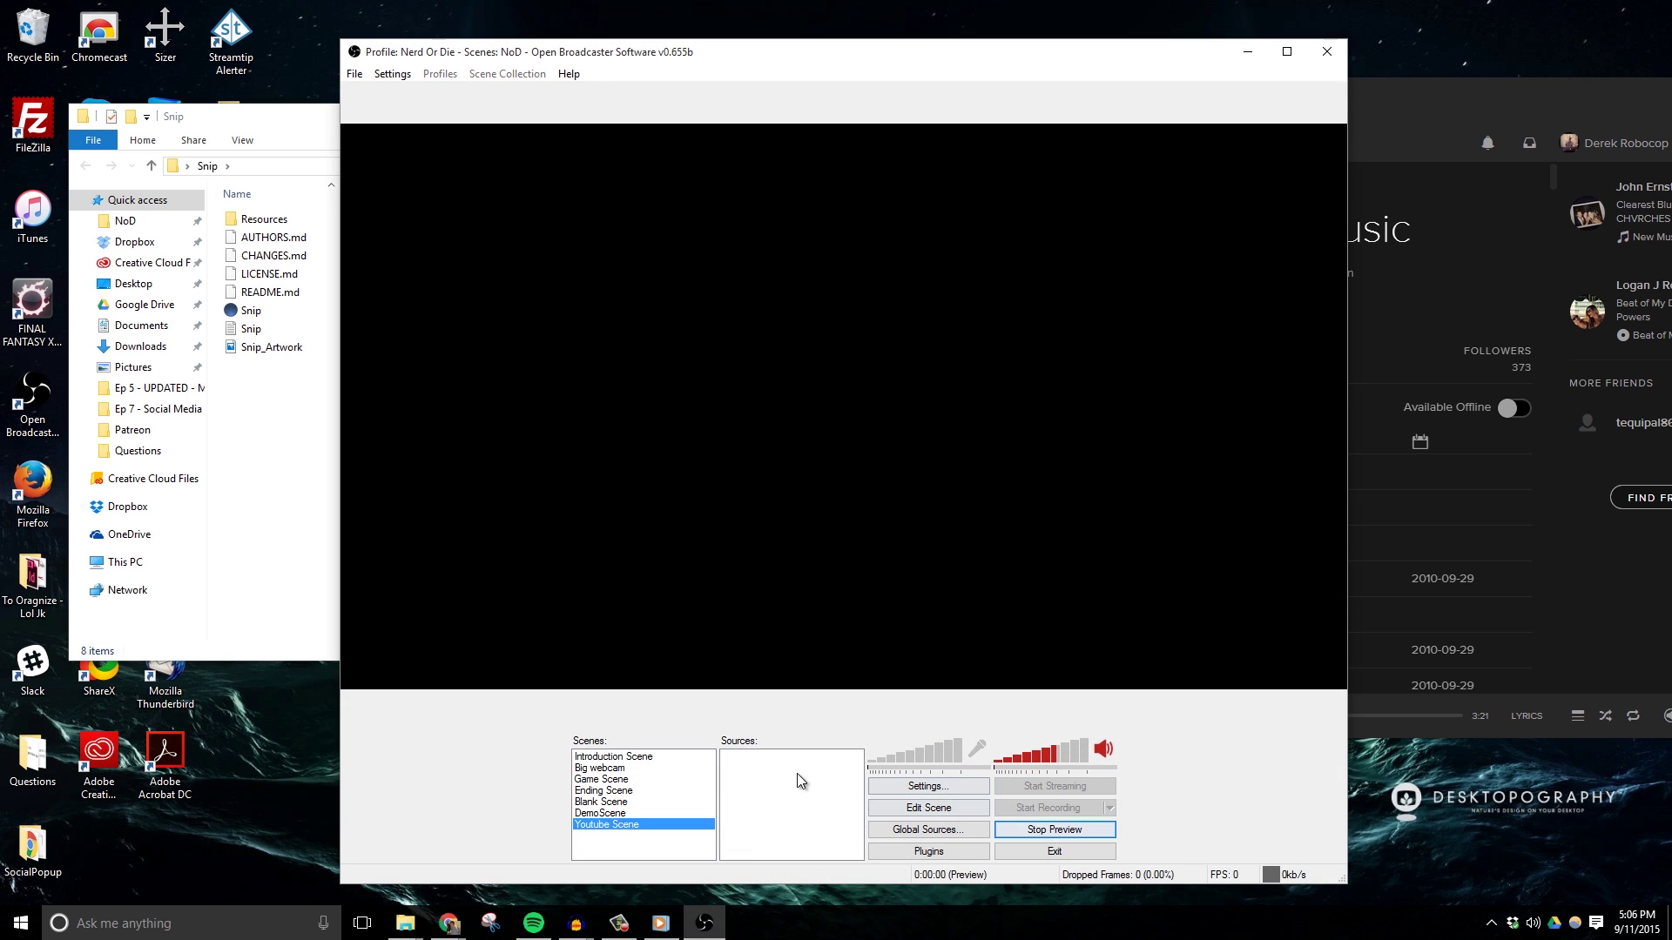
right_click(764, 786)
Add a new Text source named 'Music Ticker'.
mouse_move(806, 792)
click(930, 712)
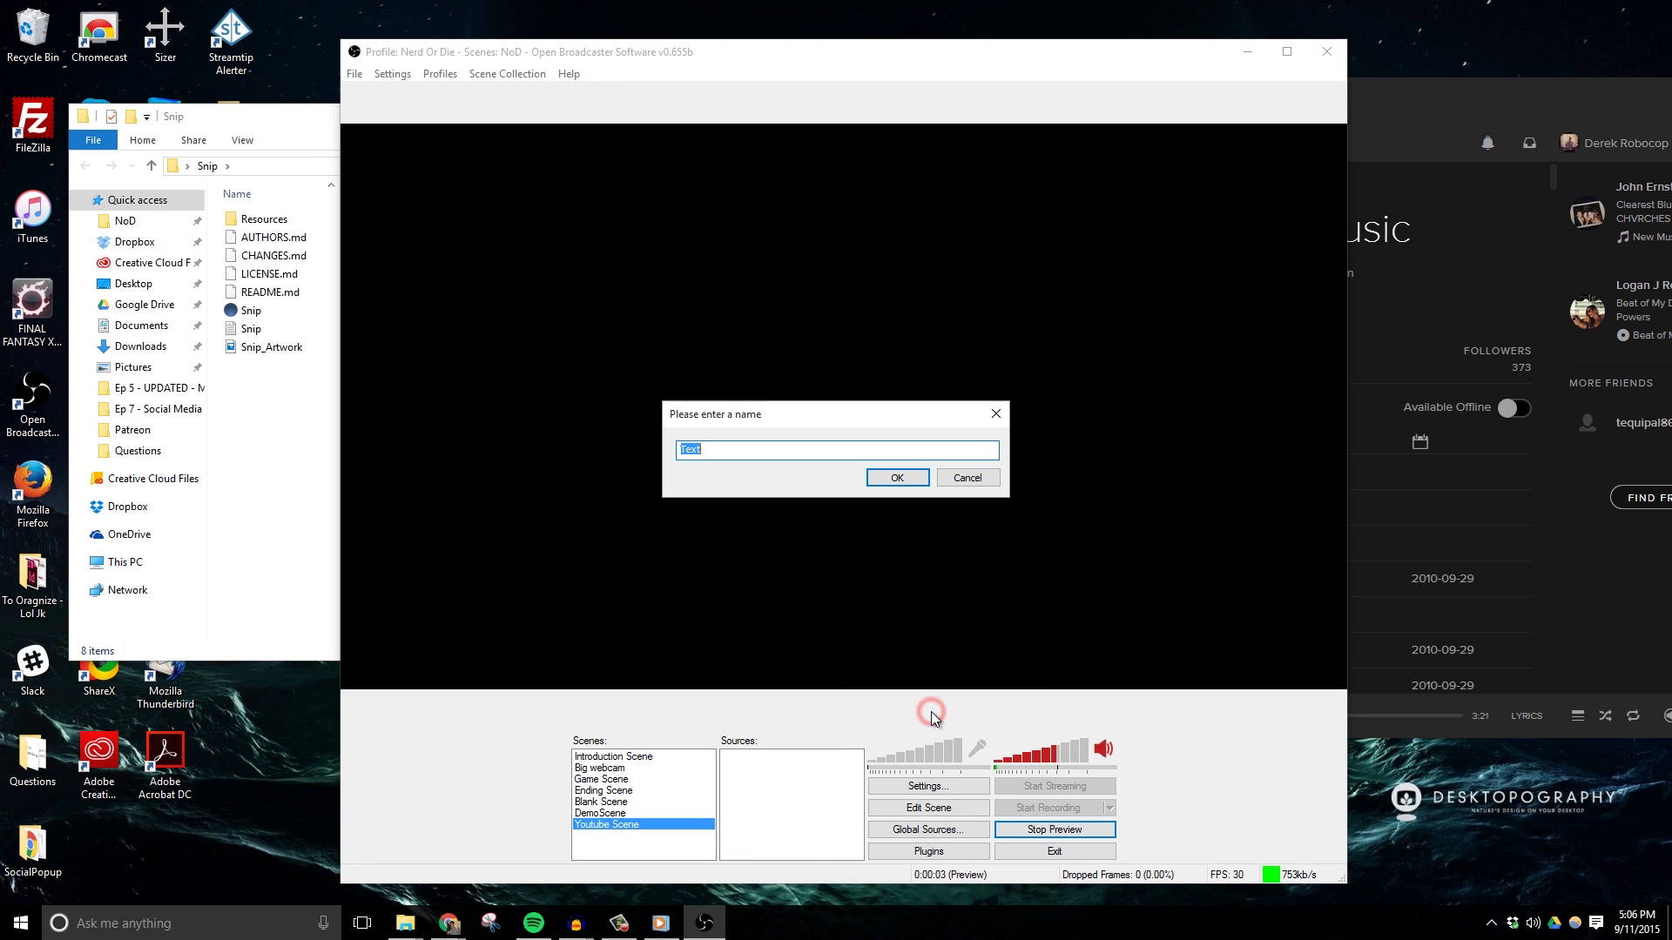
text(Music Ticker)
click(901, 478)
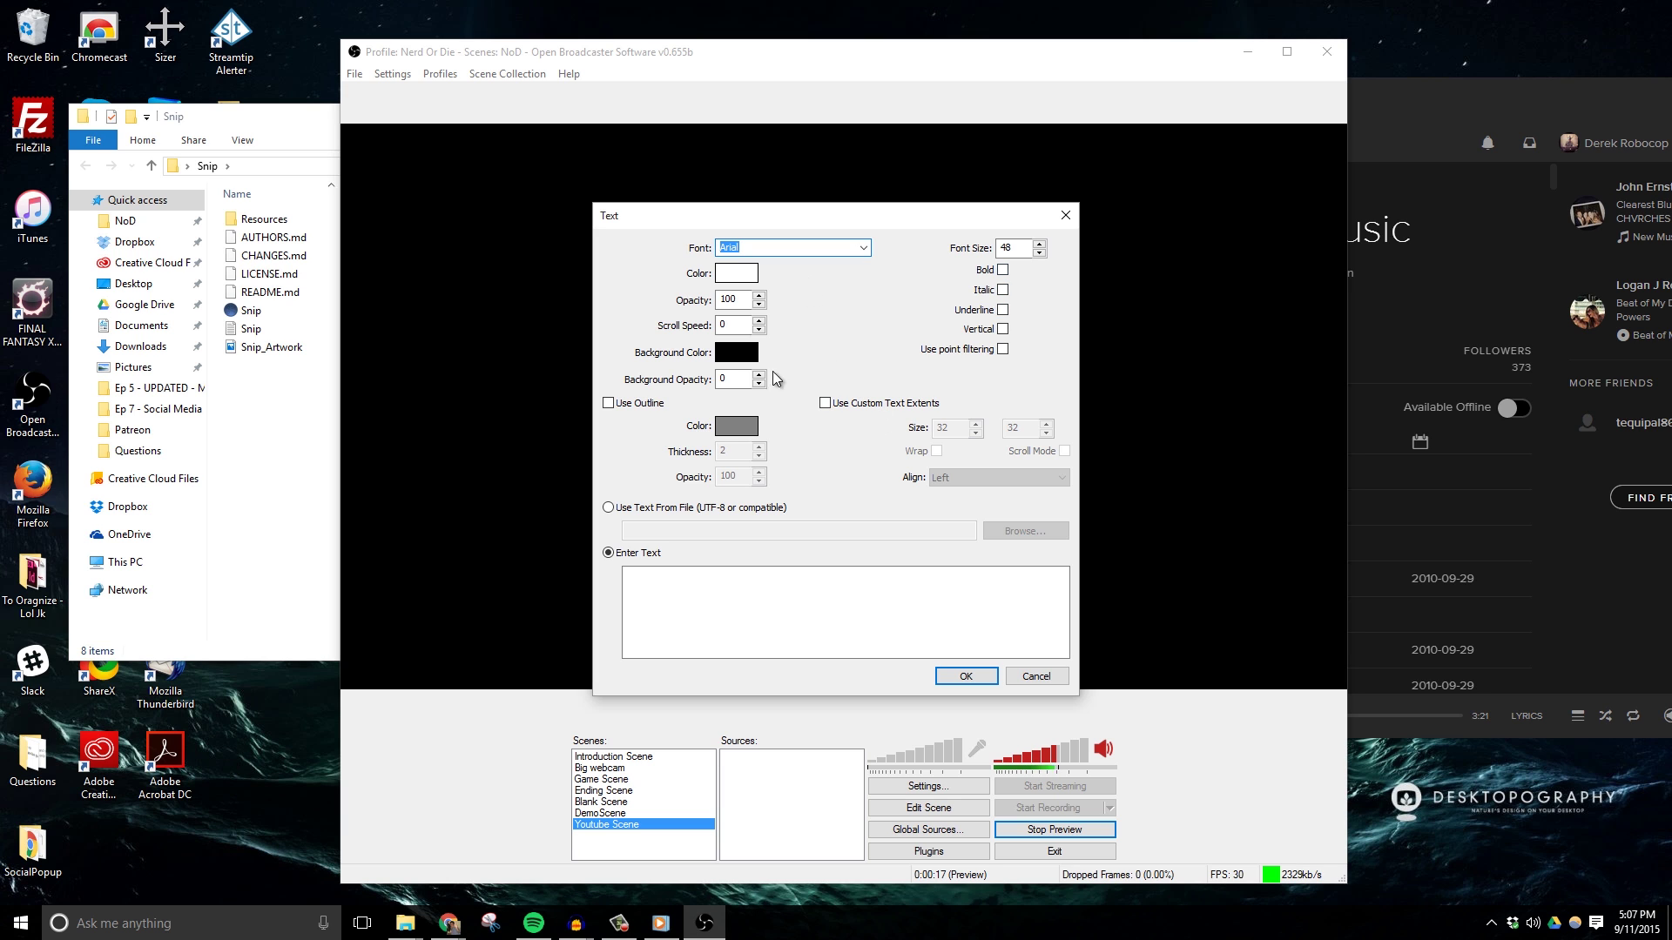
Make Music Ticker read its text from Snip\Snip.txt.
click(644, 508)
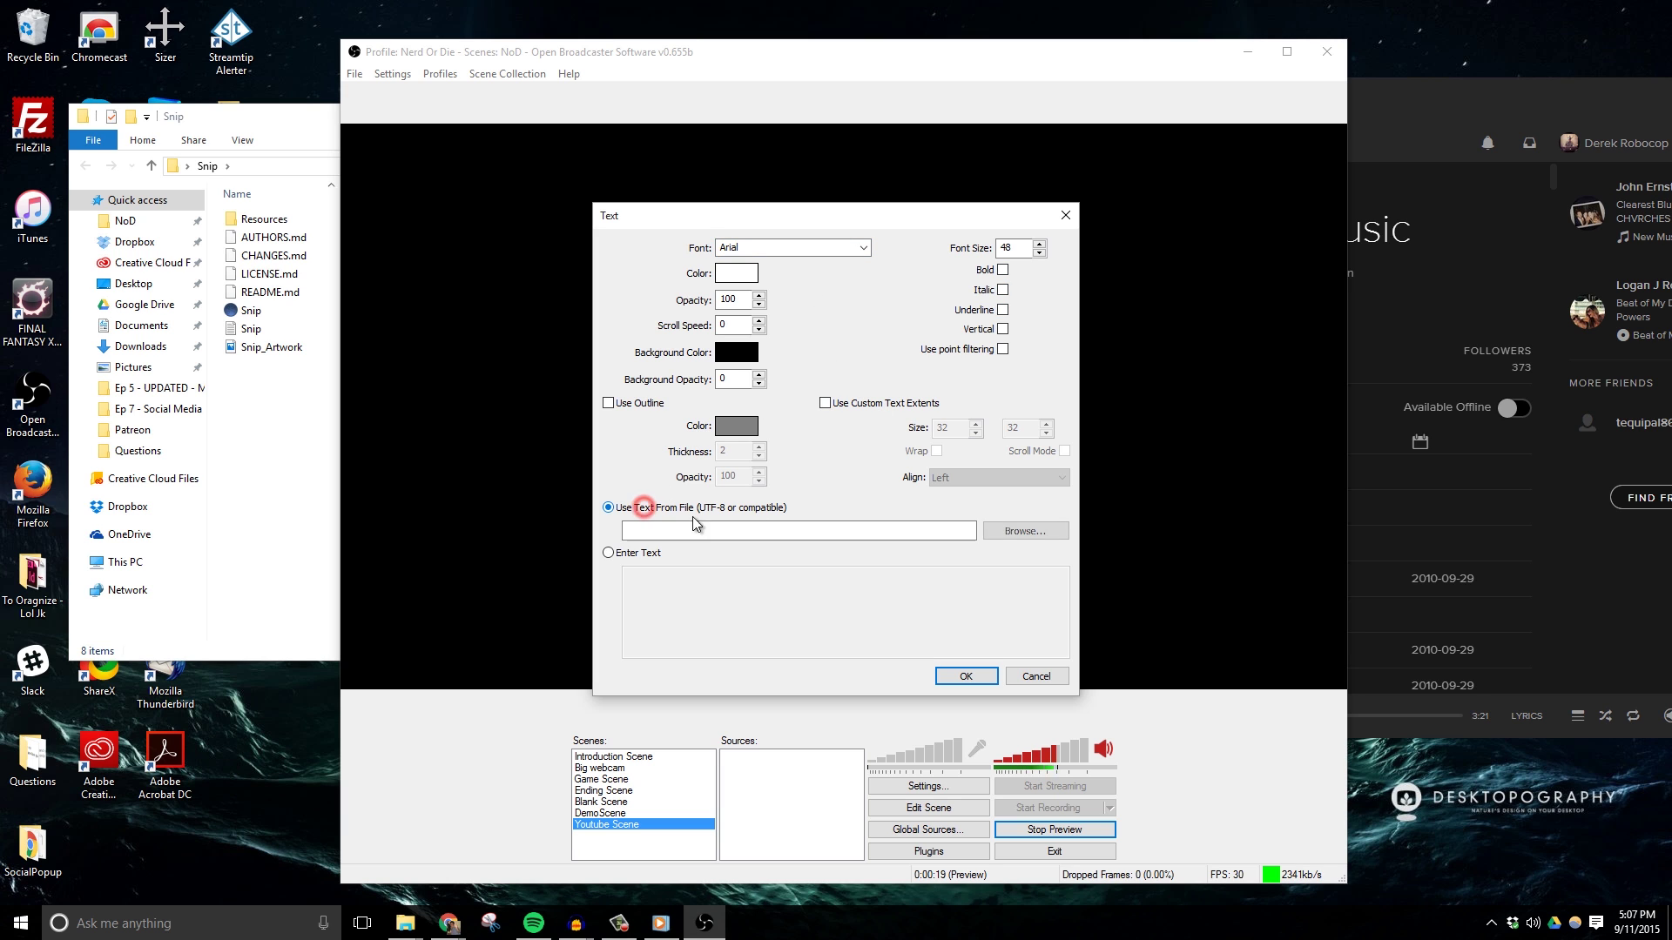
click(1019, 531)
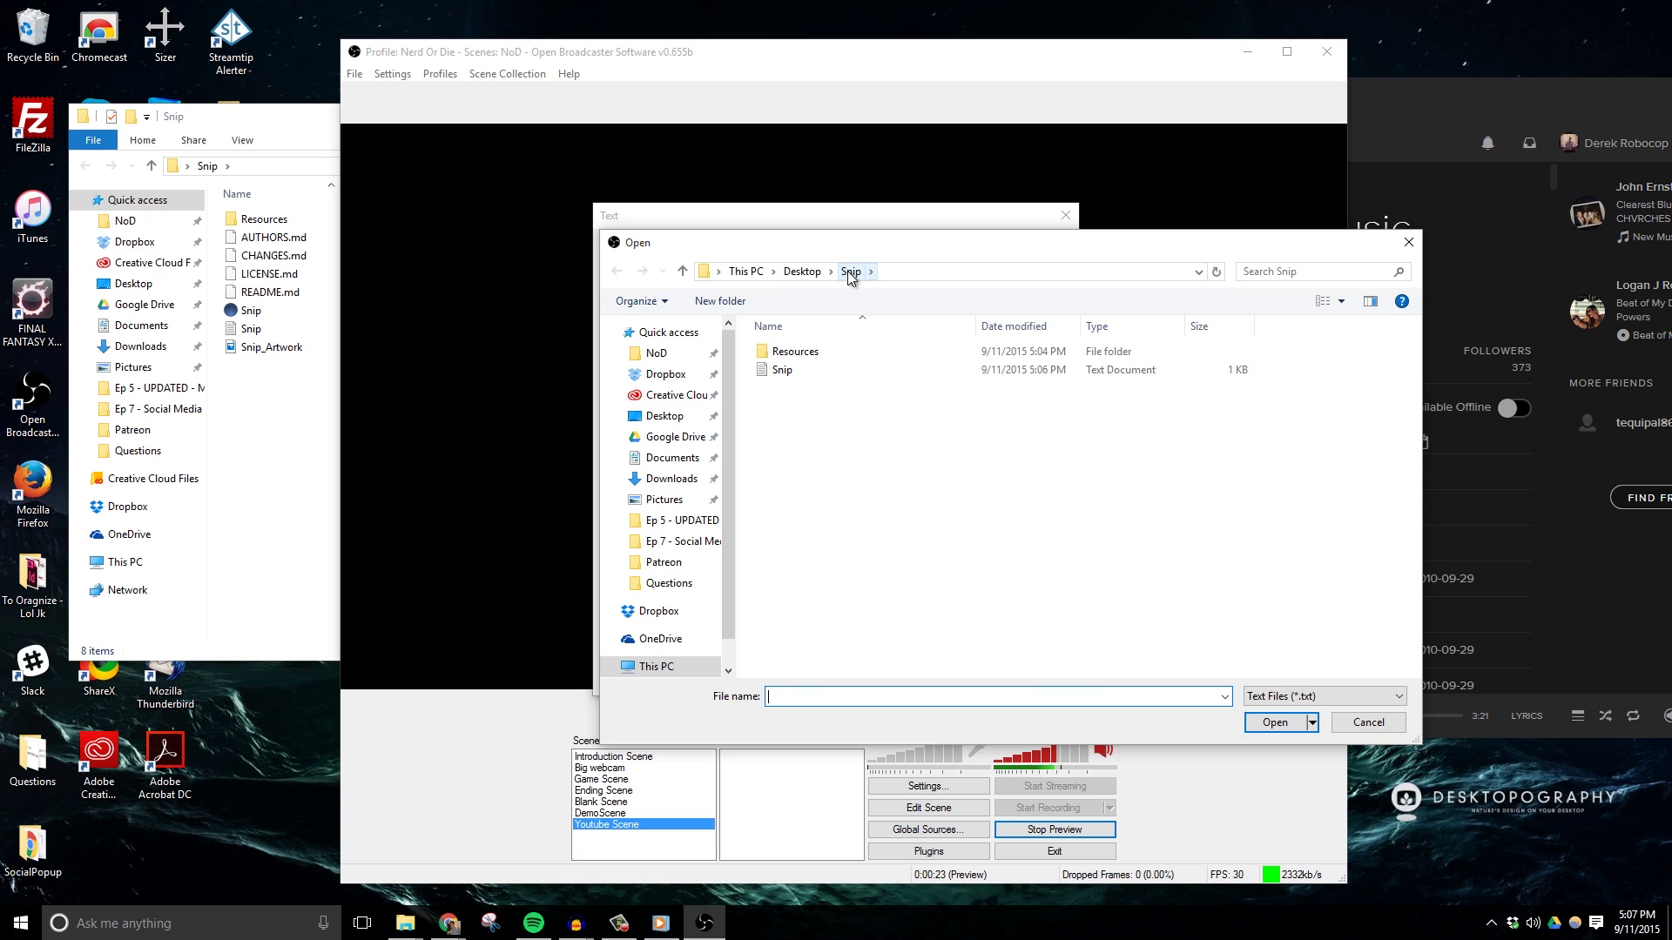
click(782, 369)
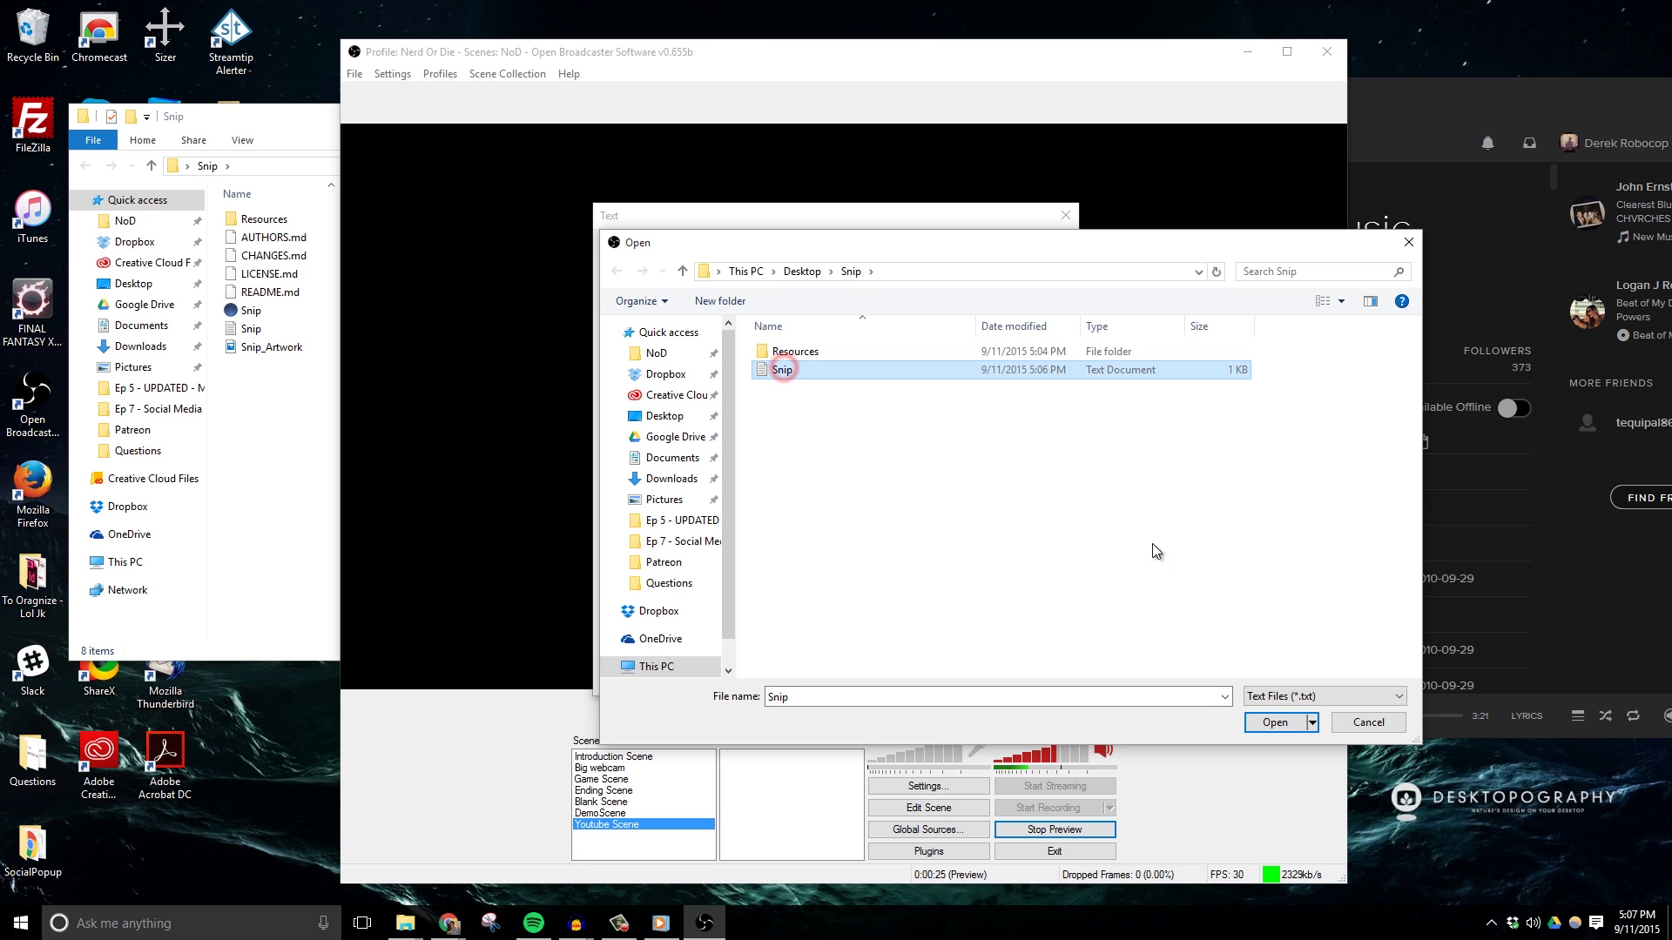
click(1274, 723)
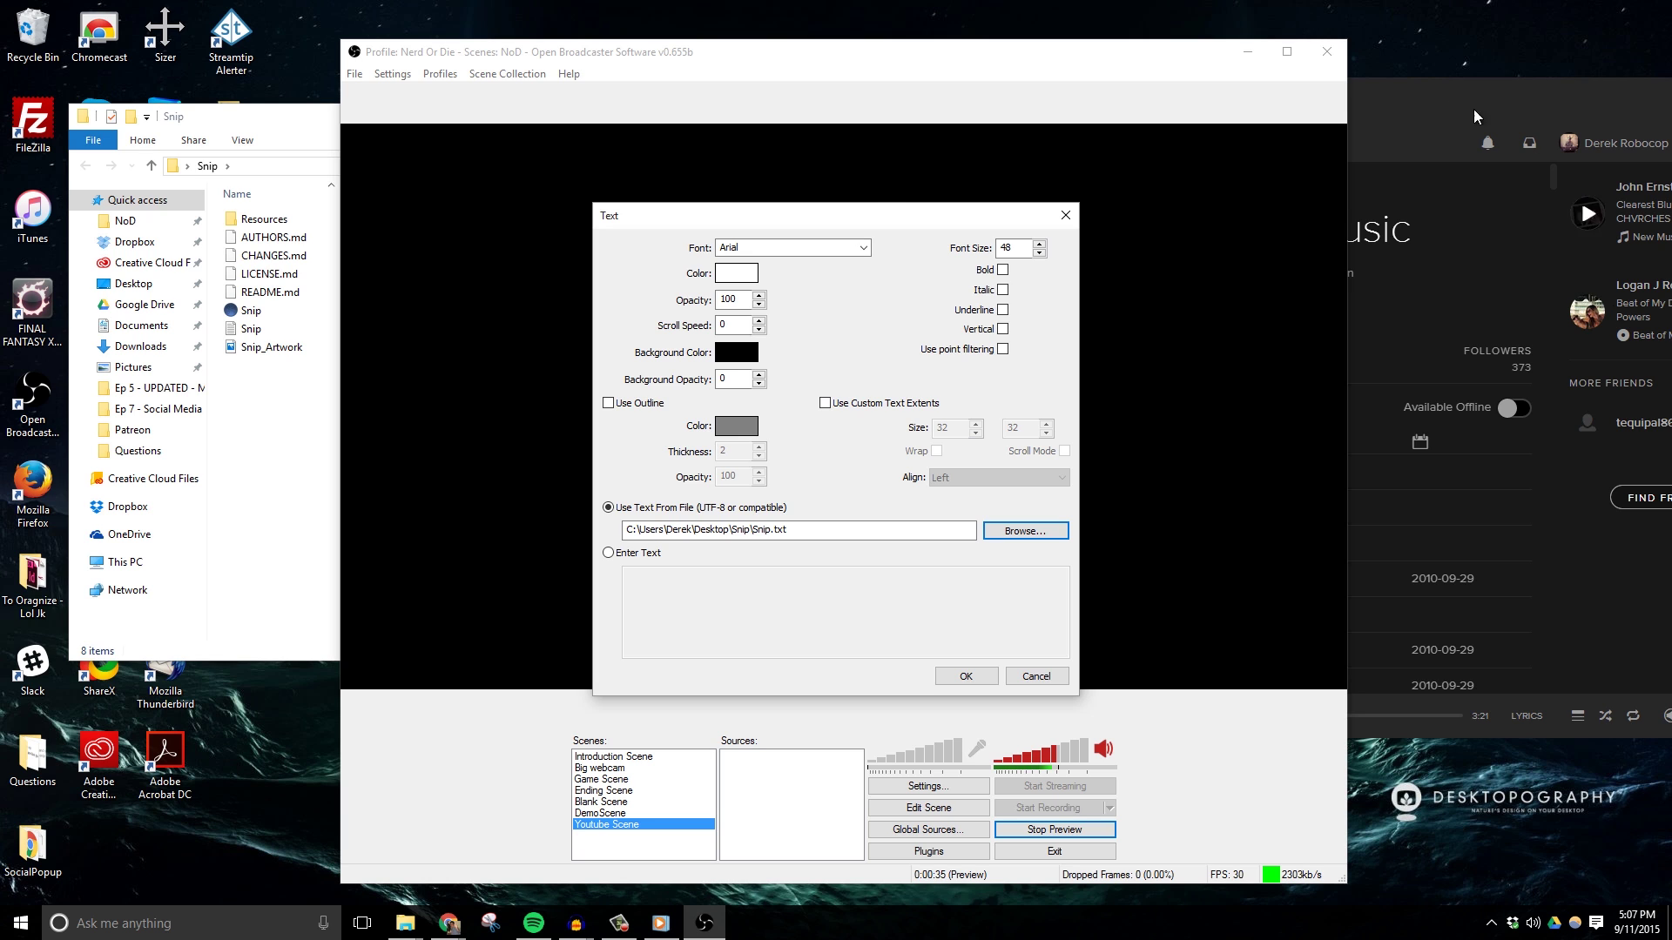
Skip Spotify to the next track.
click(1446, 105)
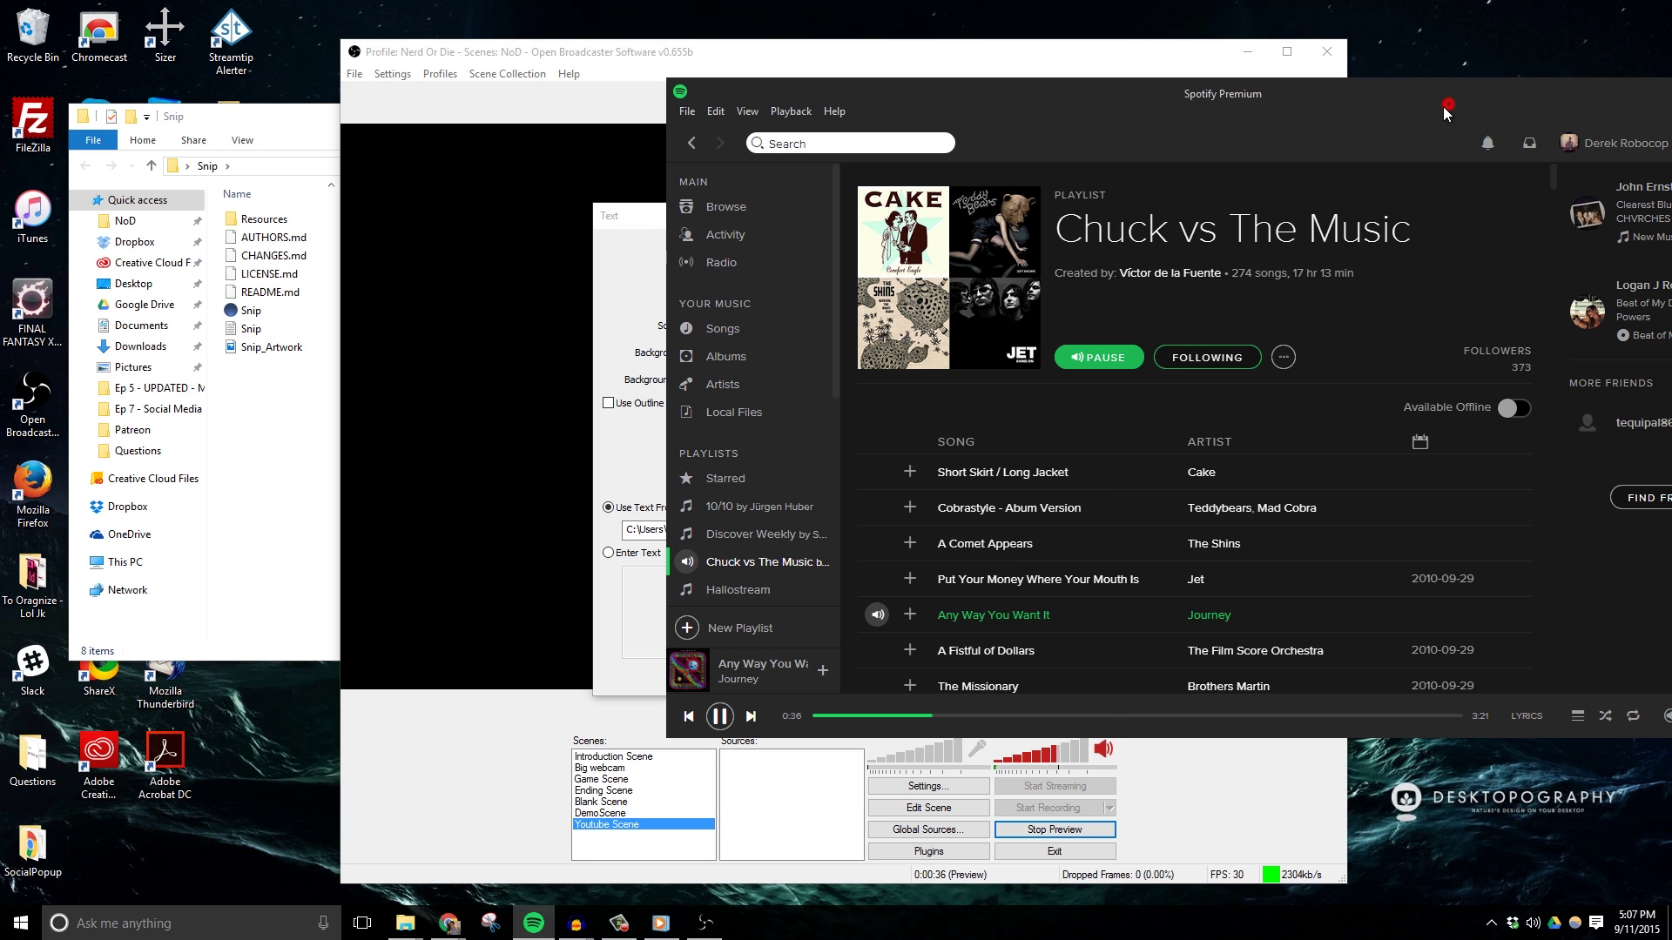
click(748, 716)
click(789, 754)
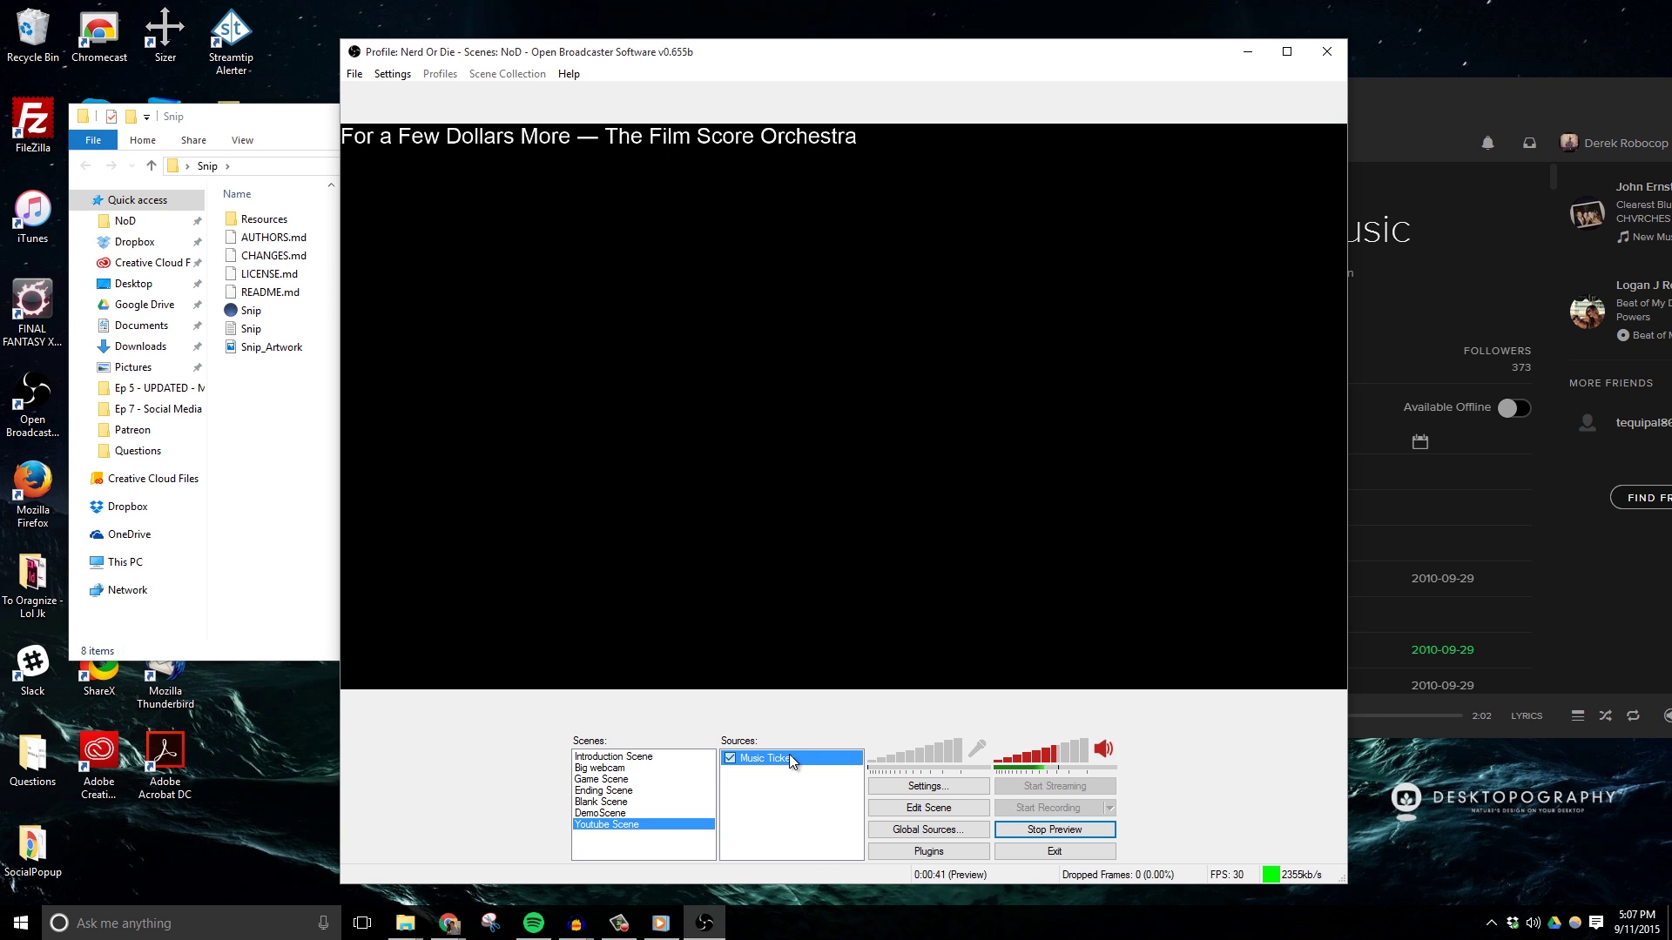
Switch the Music Ticker font to Track and set its scroll speed to 20.
right_click(789, 754)
mouse_move(838, 767)
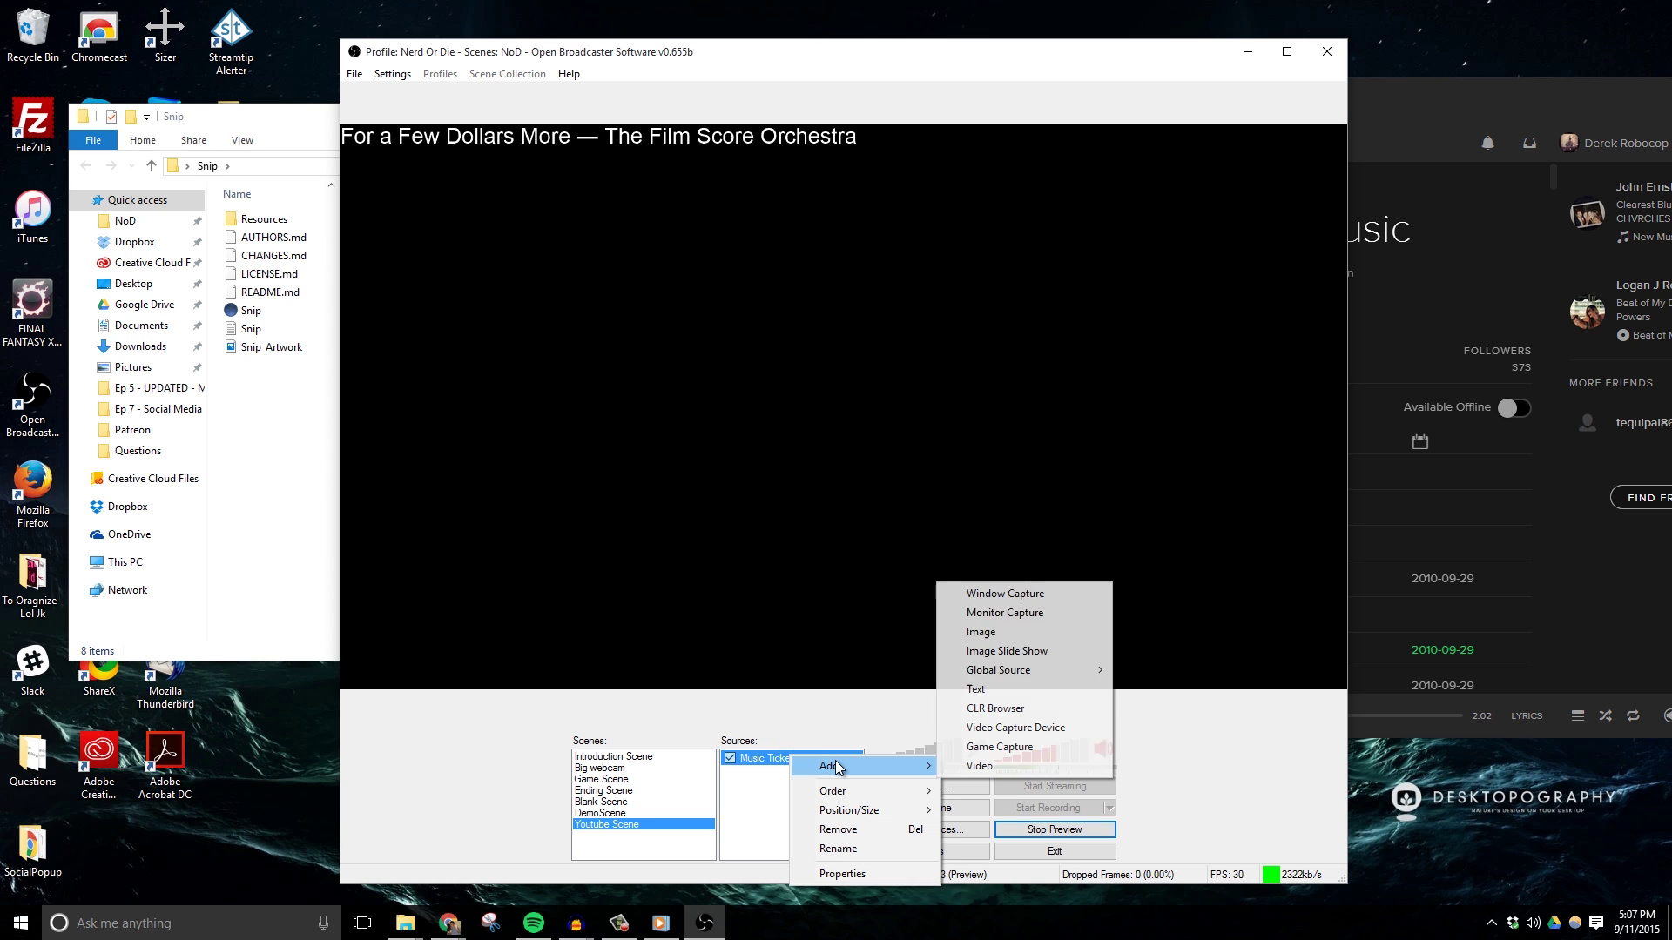
click(843, 874)
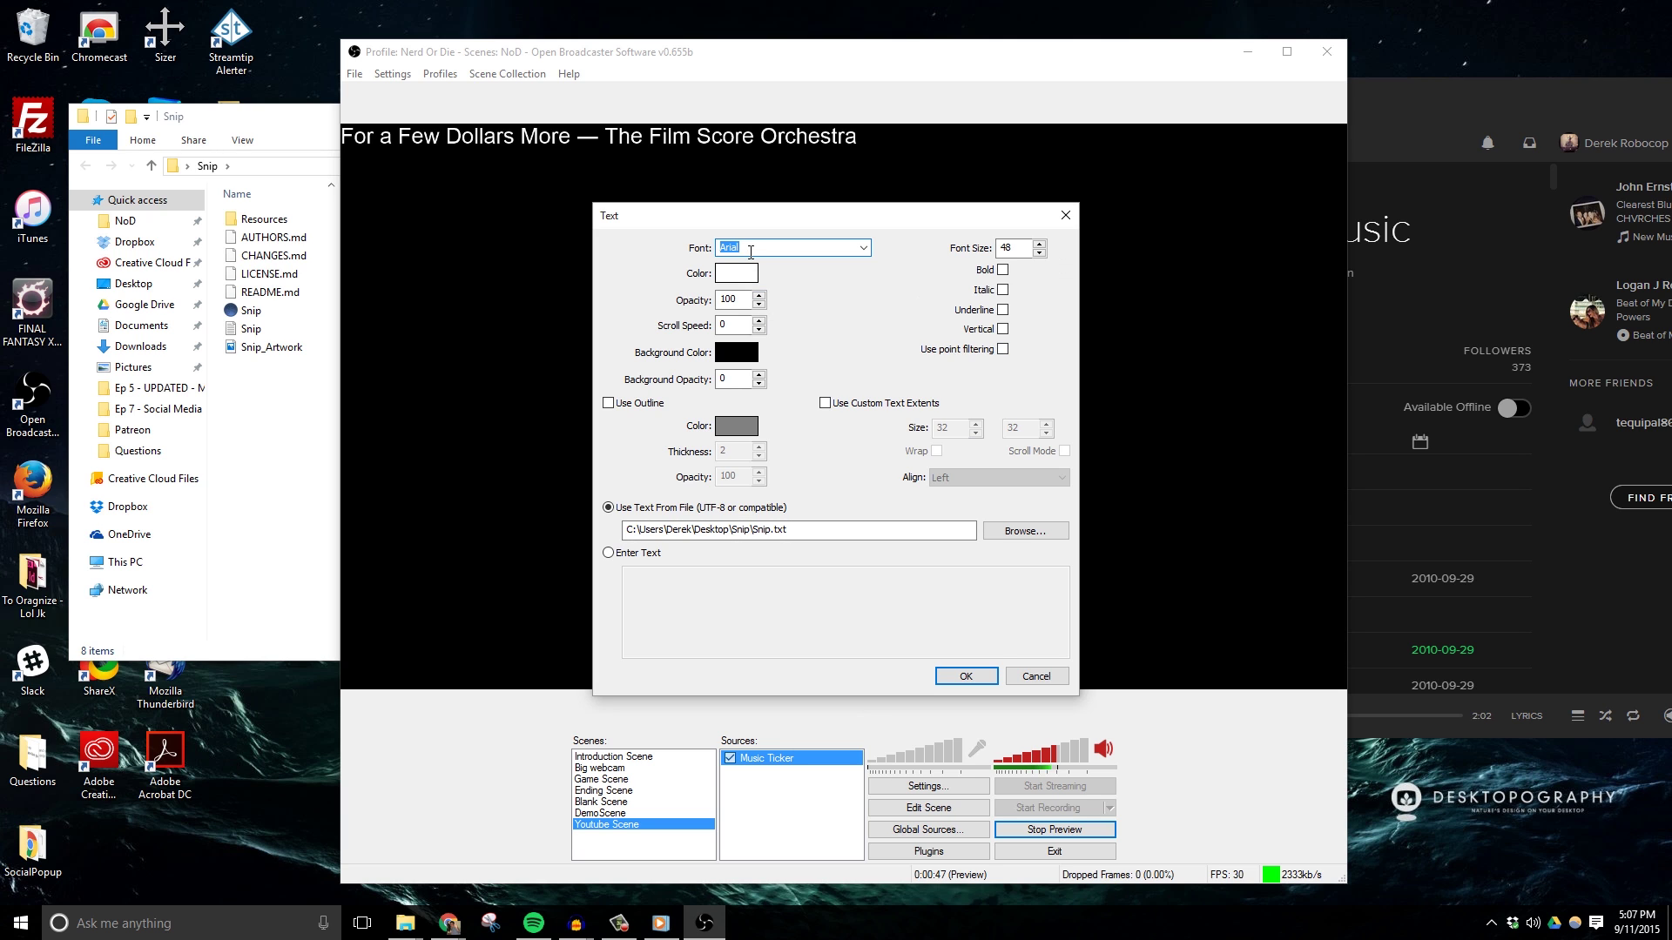
click(866, 248)
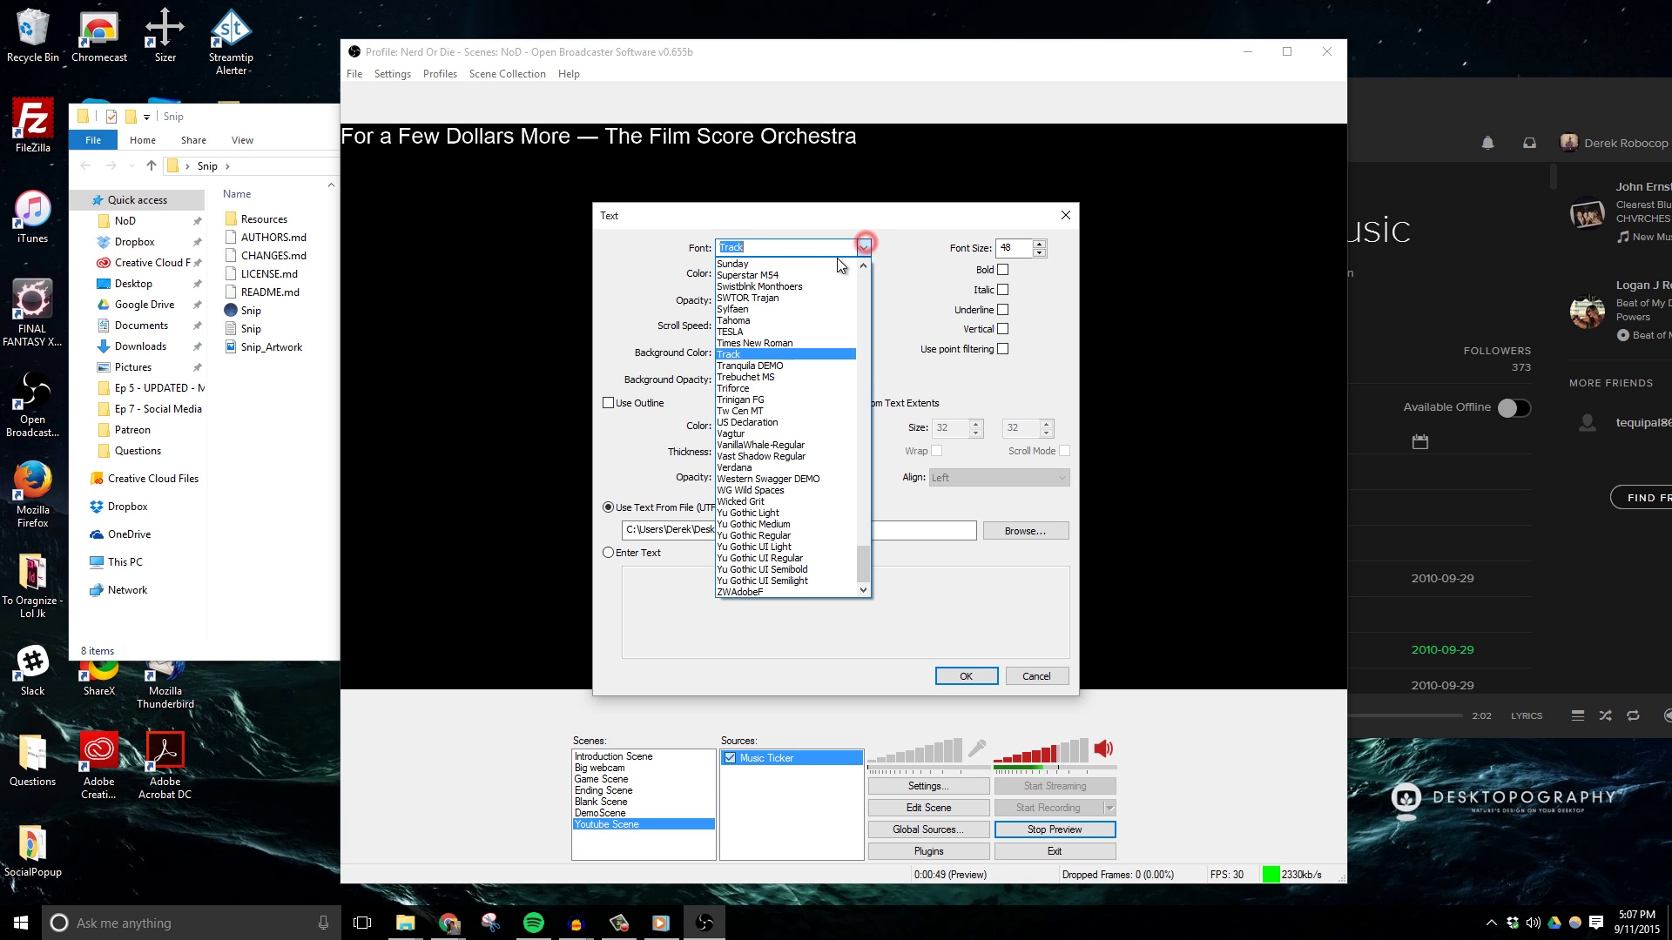
click(756, 352)
click(608, 404)
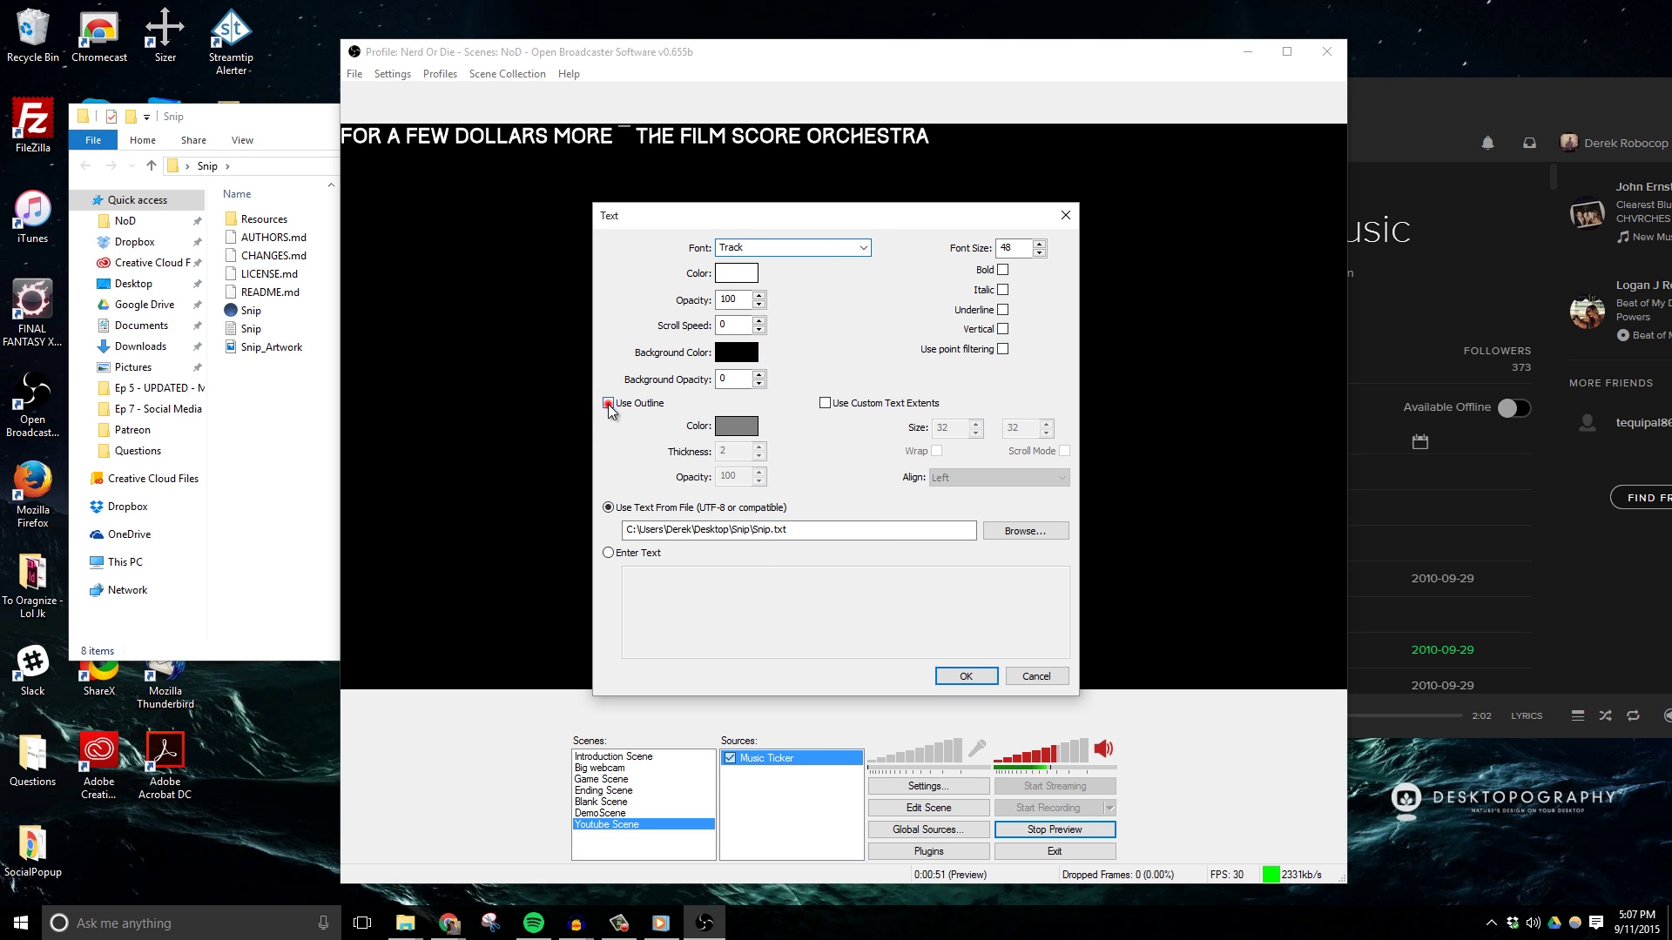
click(608, 404)
double_click(749, 324)
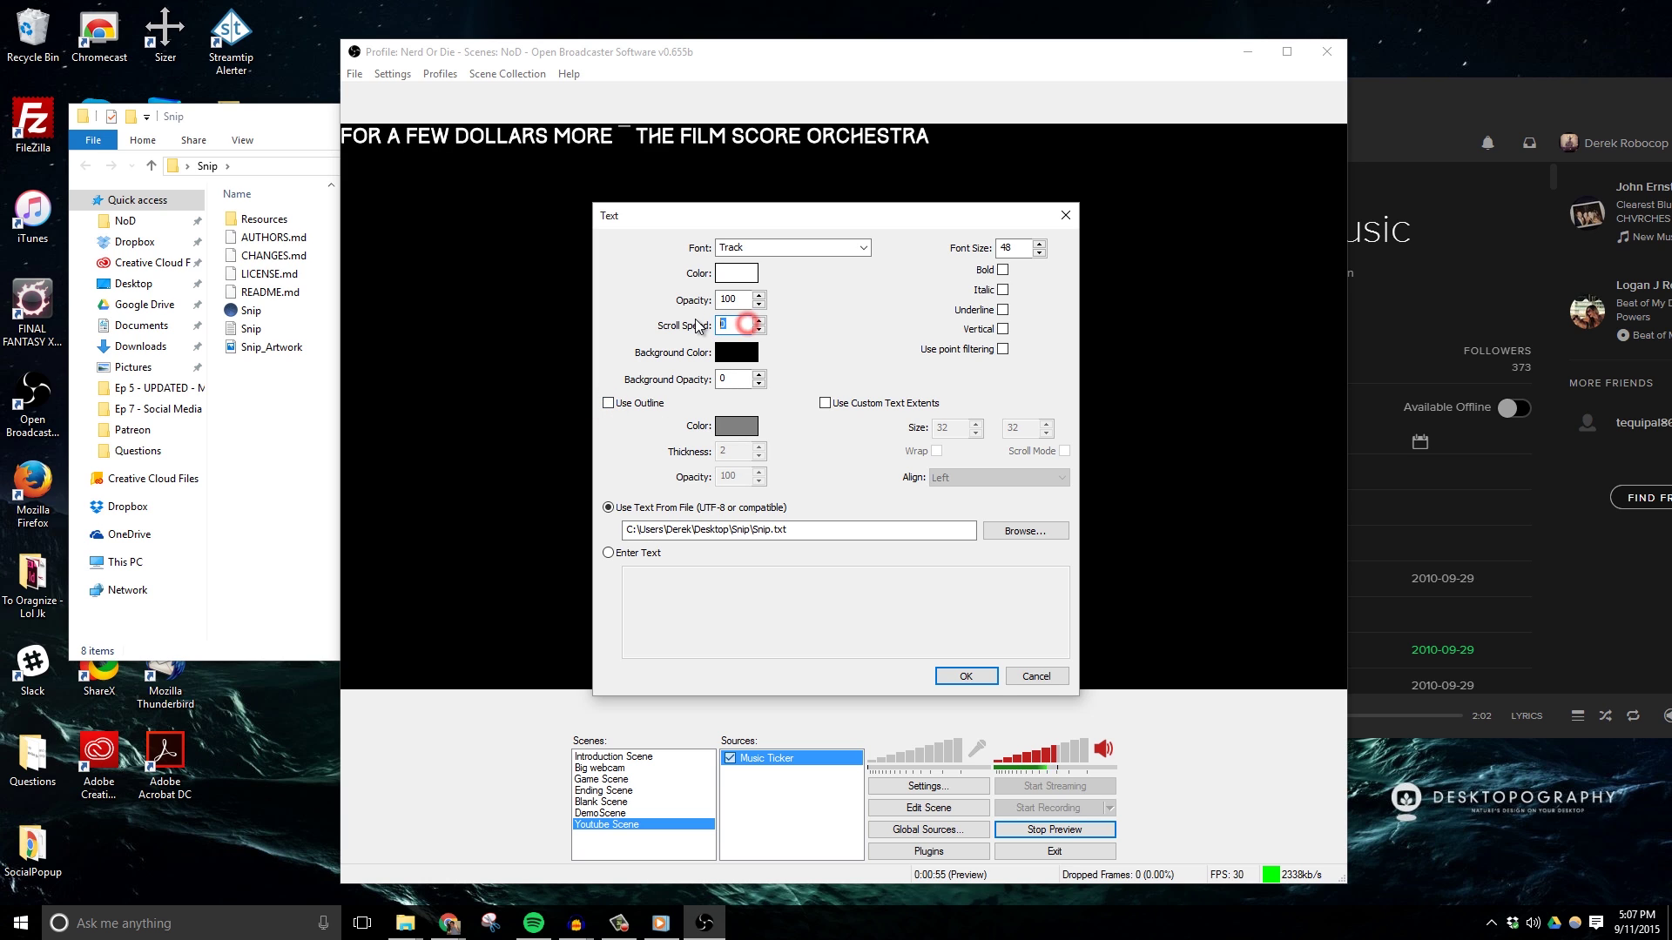
text(20)
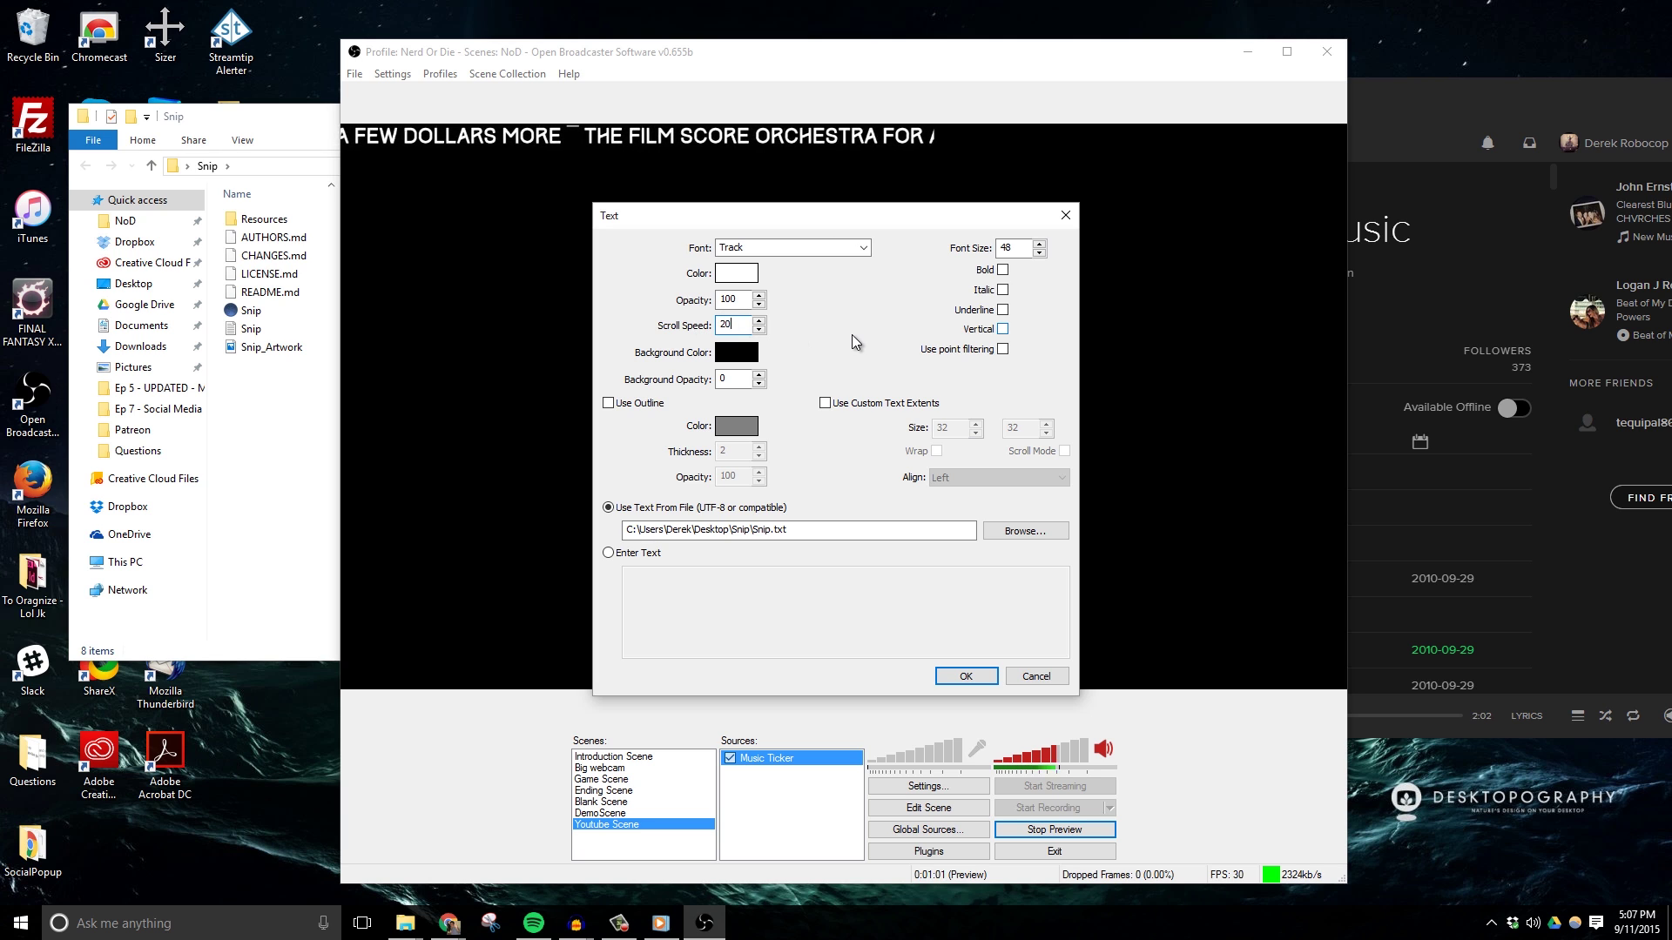
Enable Use Custom Text Extents for Music Ticker and size the box 500 by 48.
click(825, 404)
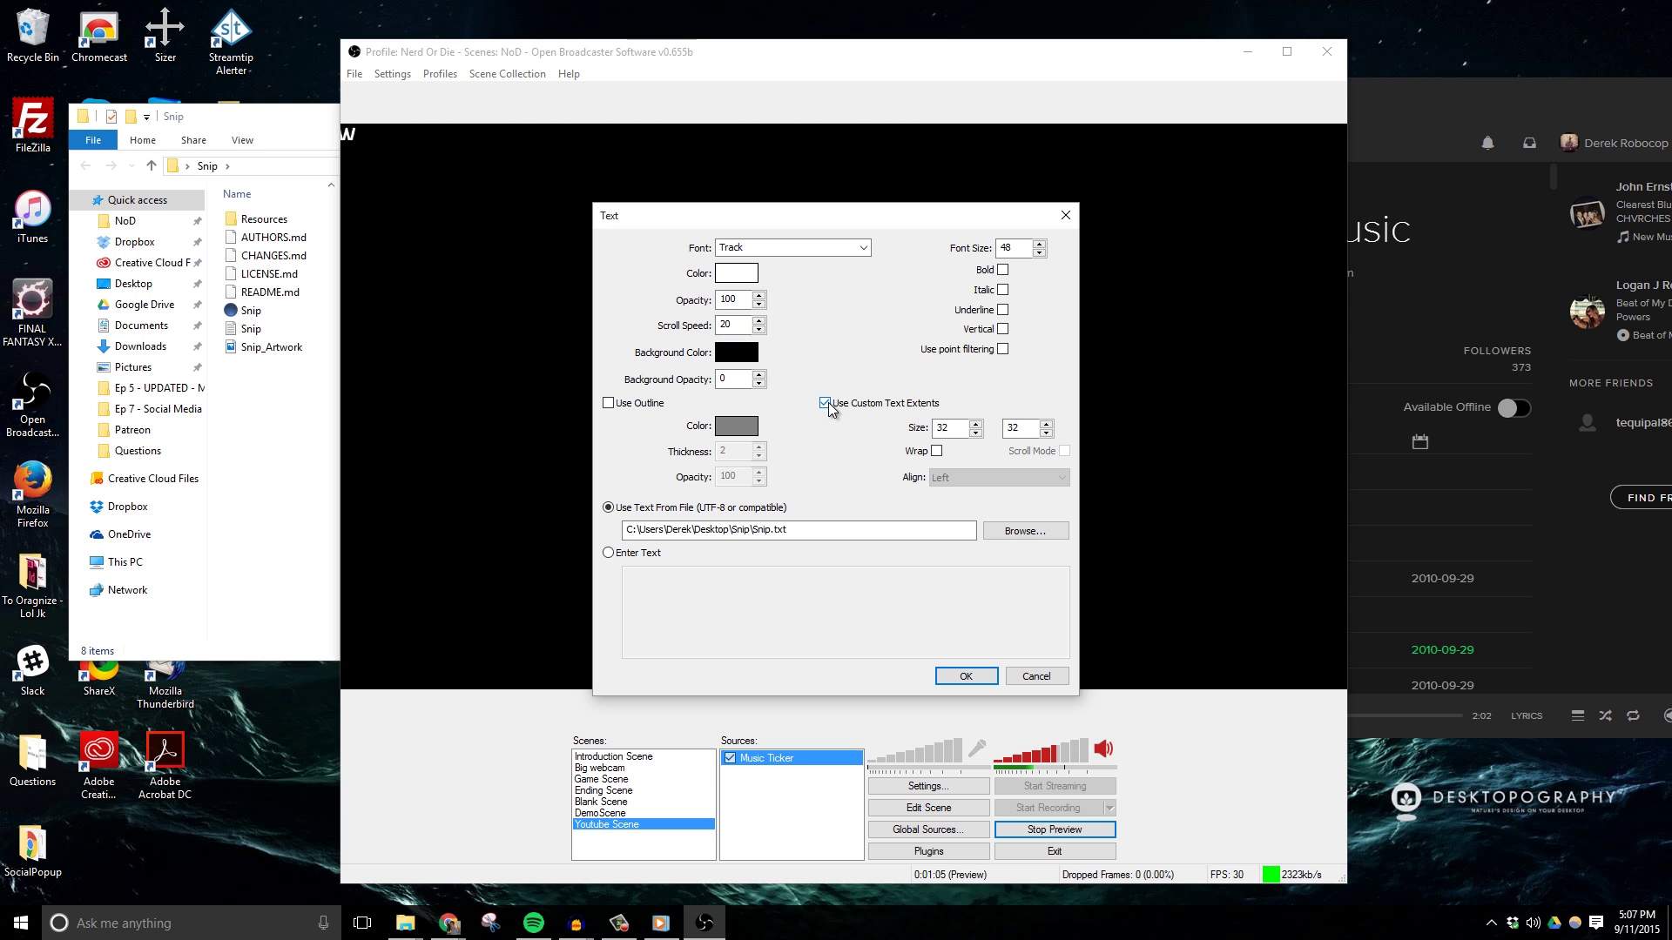
click(827, 404)
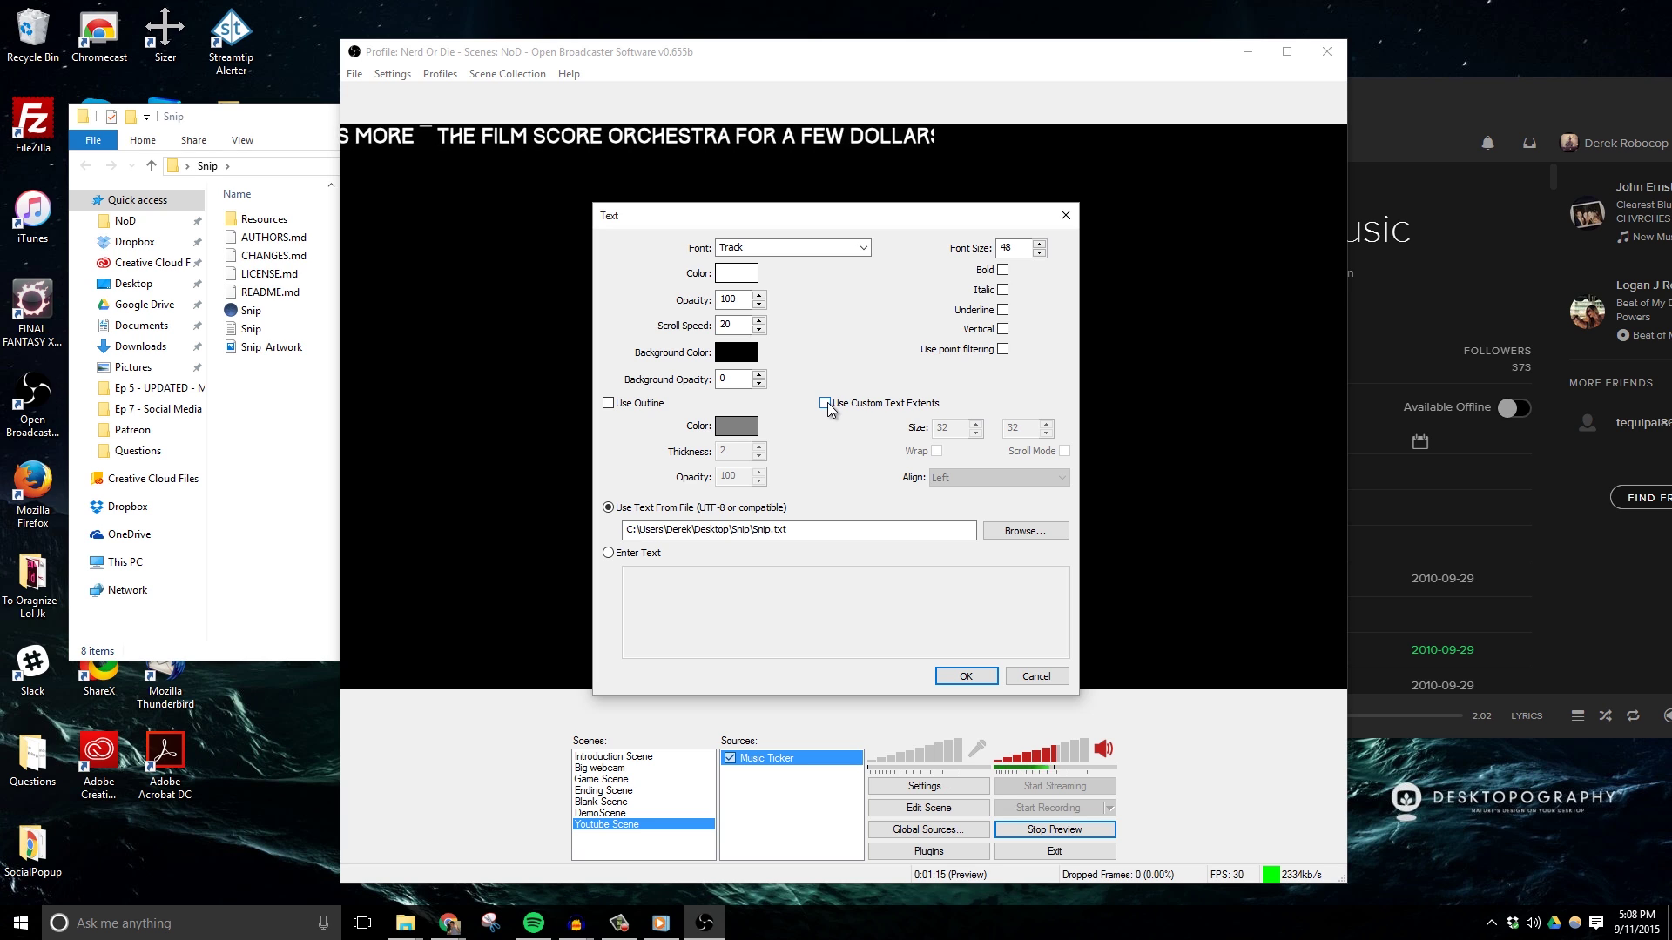
click(826, 403)
click(951, 425)
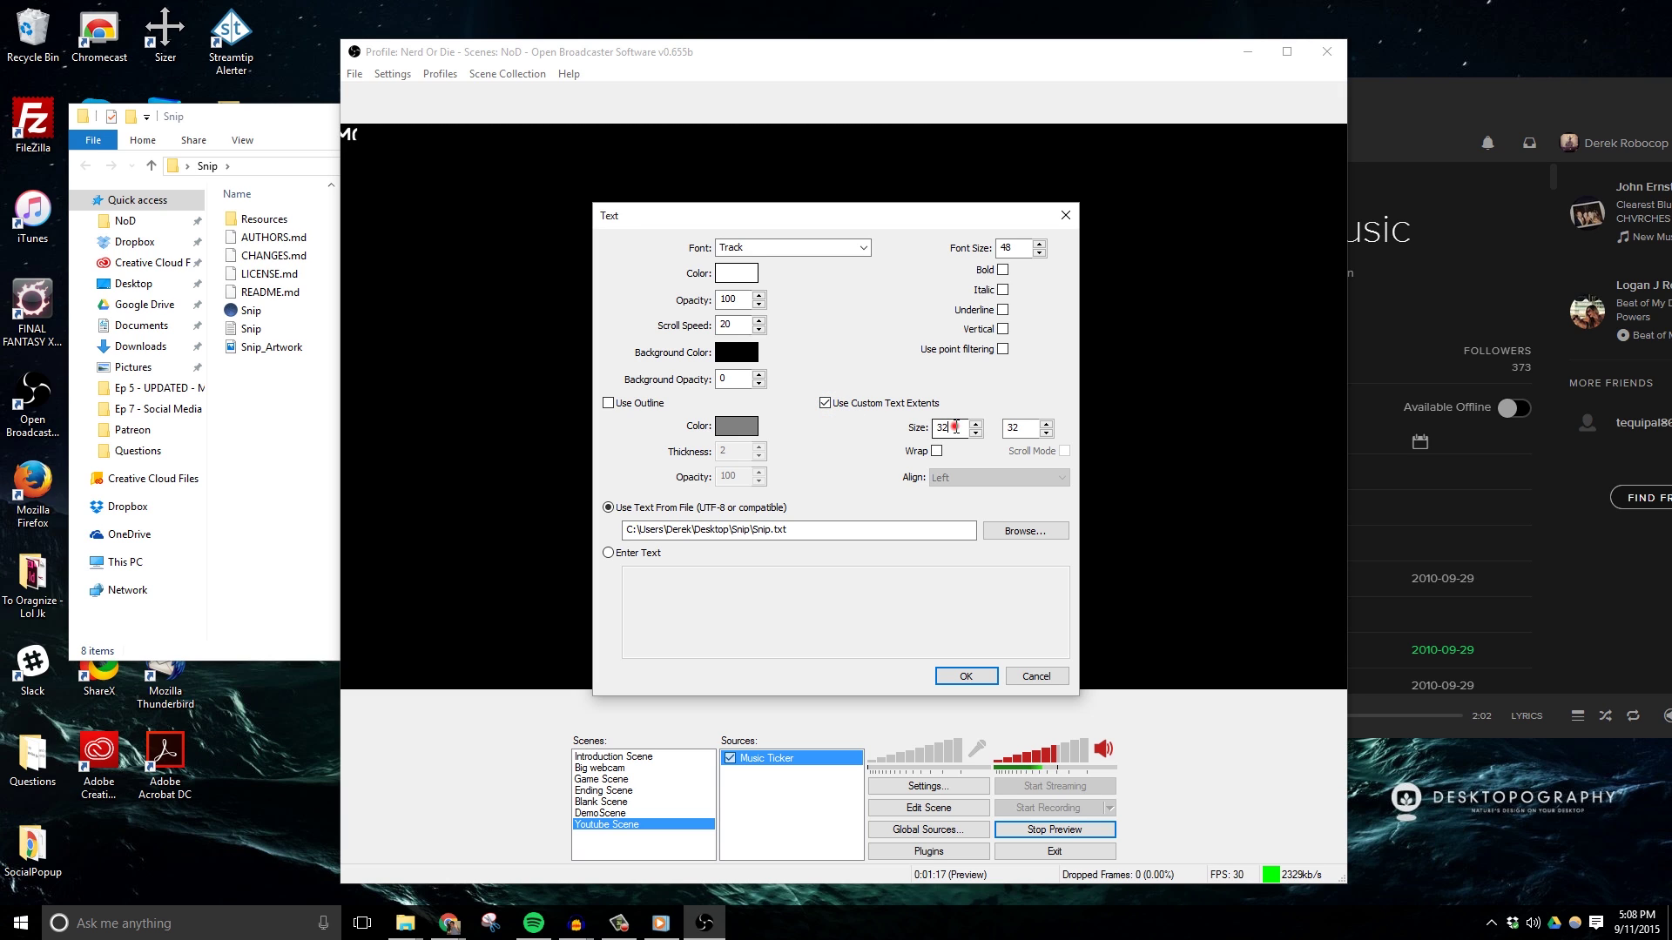
drag(955, 427, 920, 425)
drag(1020, 428, 947, 484)
text(500)
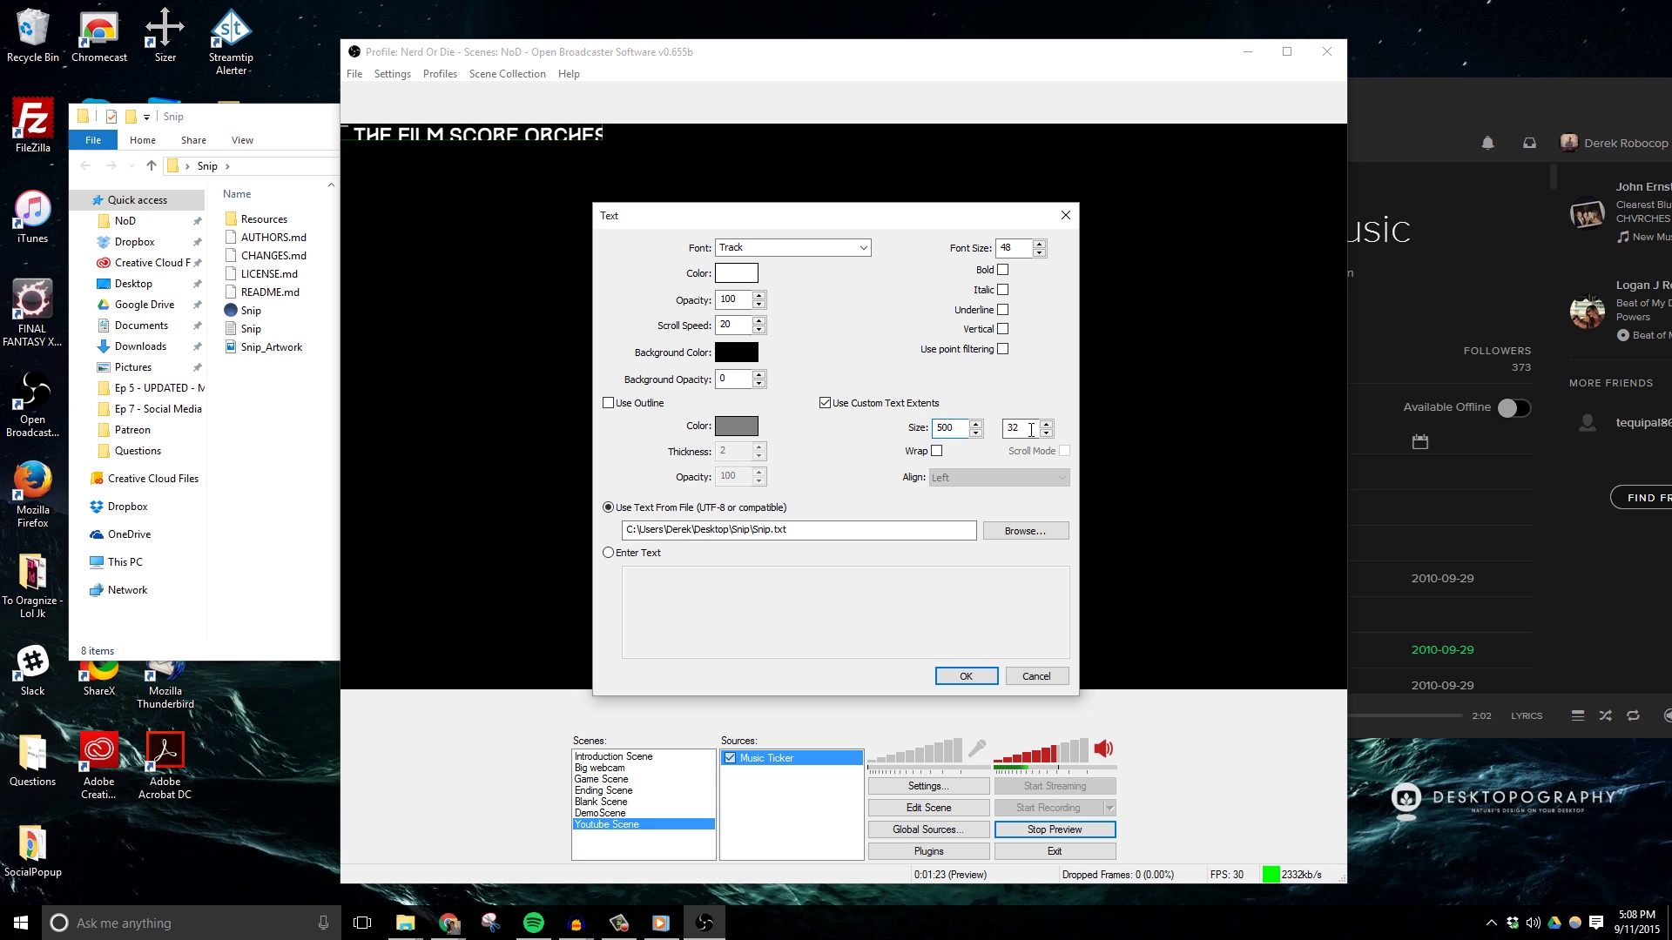
key(Tab)
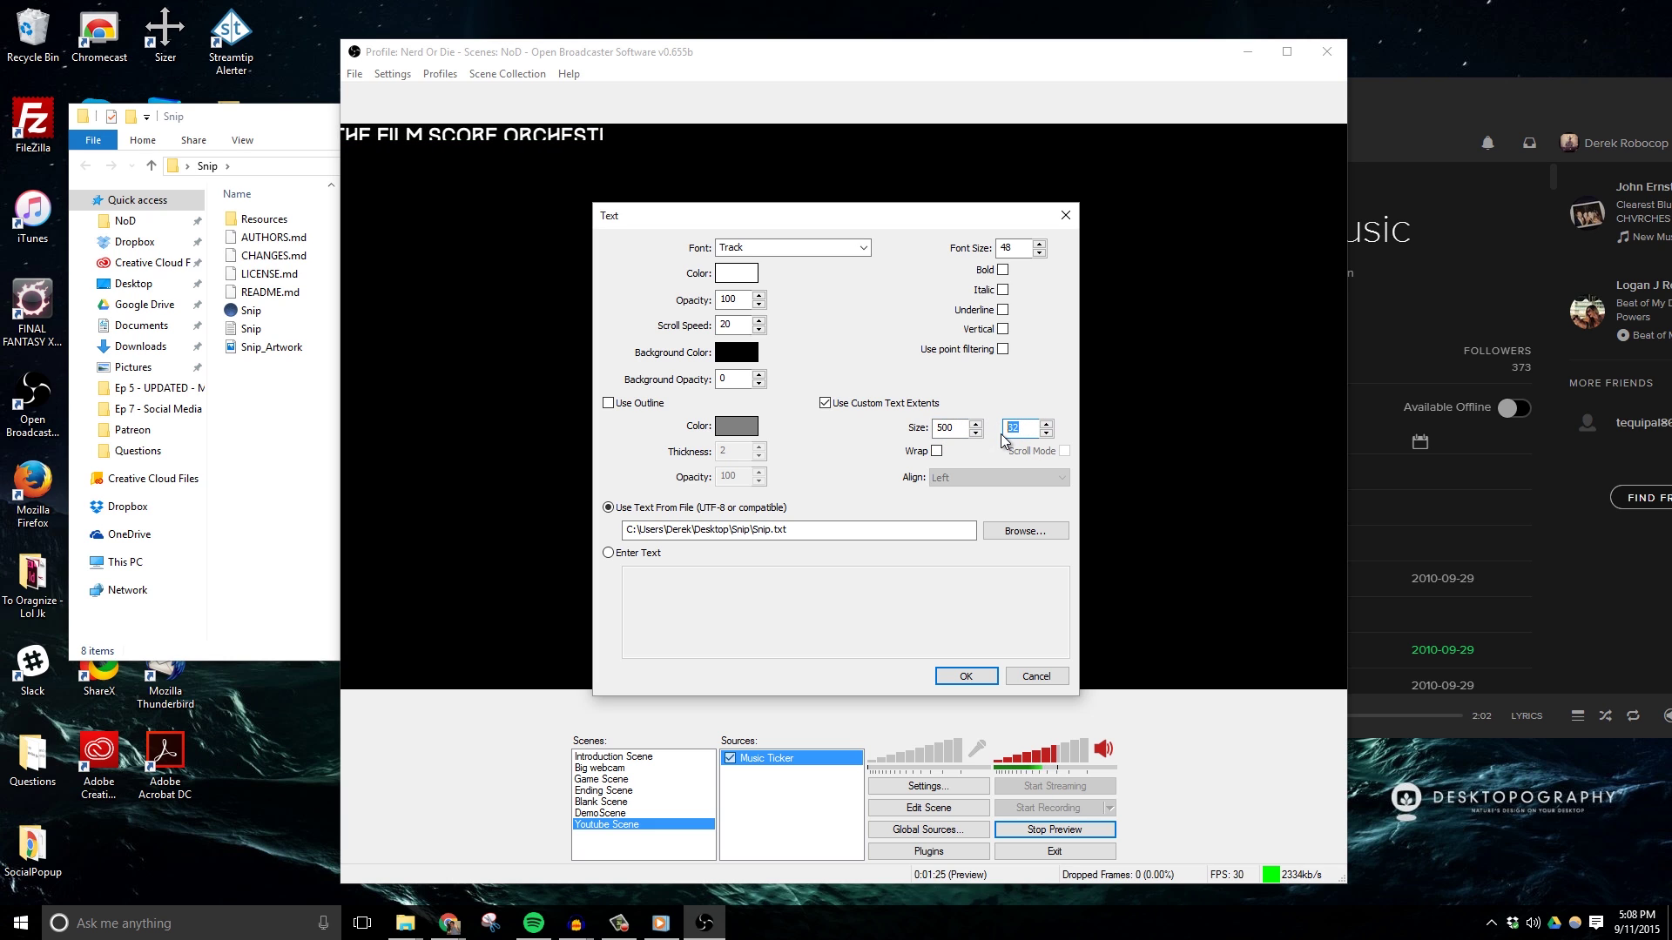
text(48)
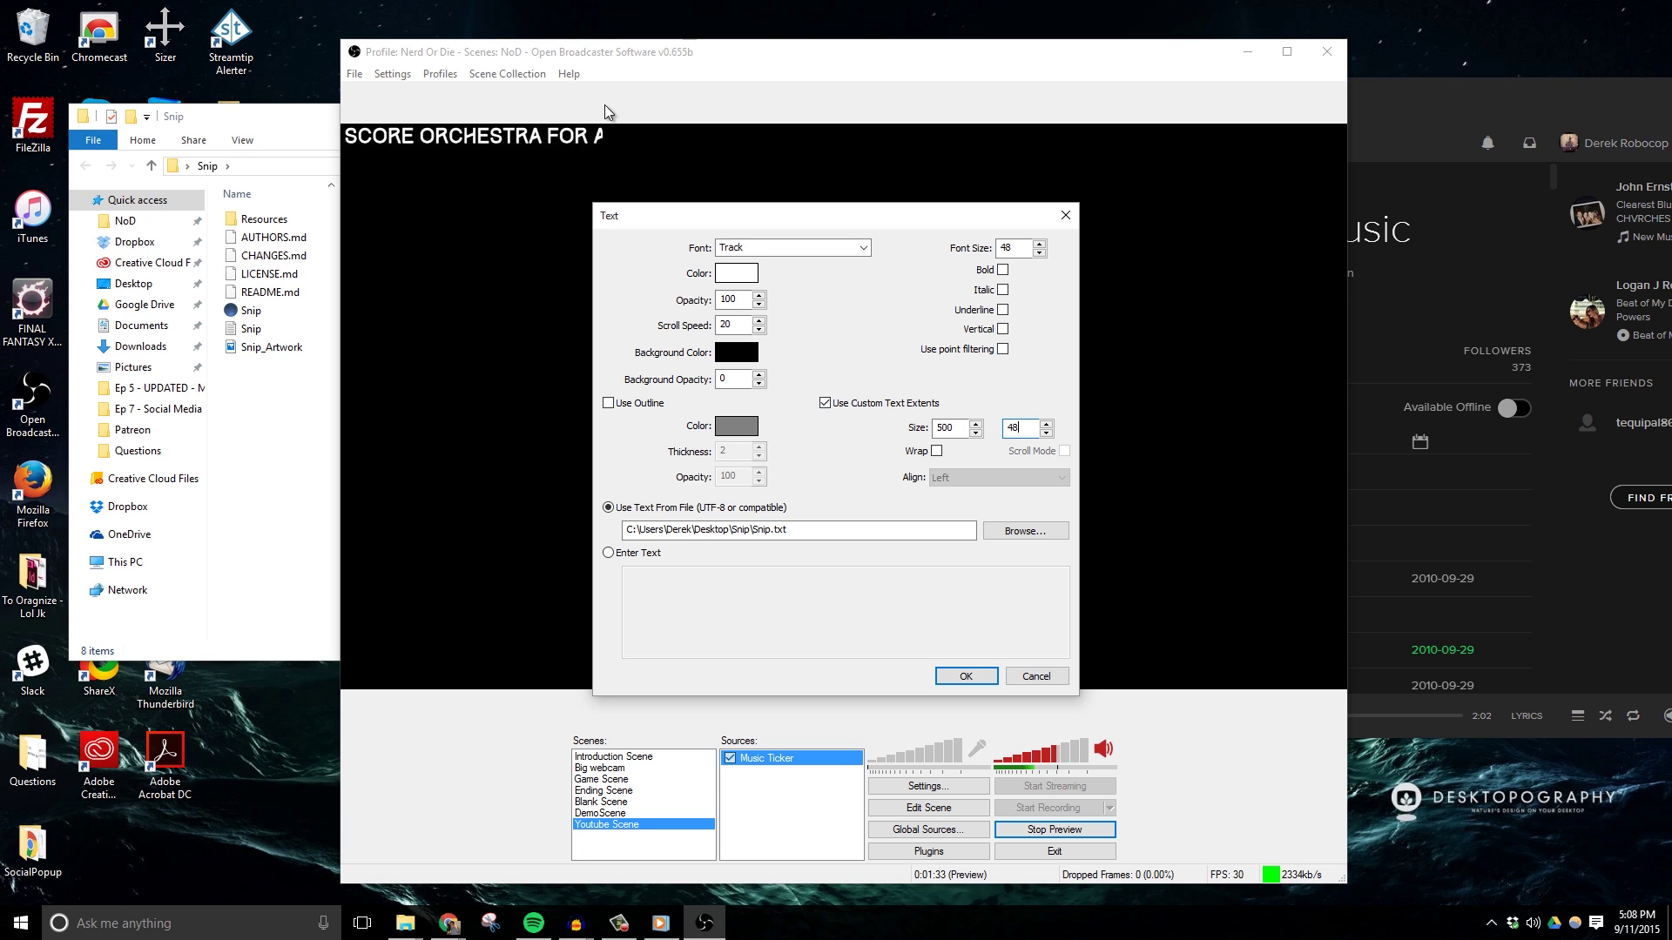
Toggle the custom text extents off and back on, confirming the 500 width.
click(825, 403)
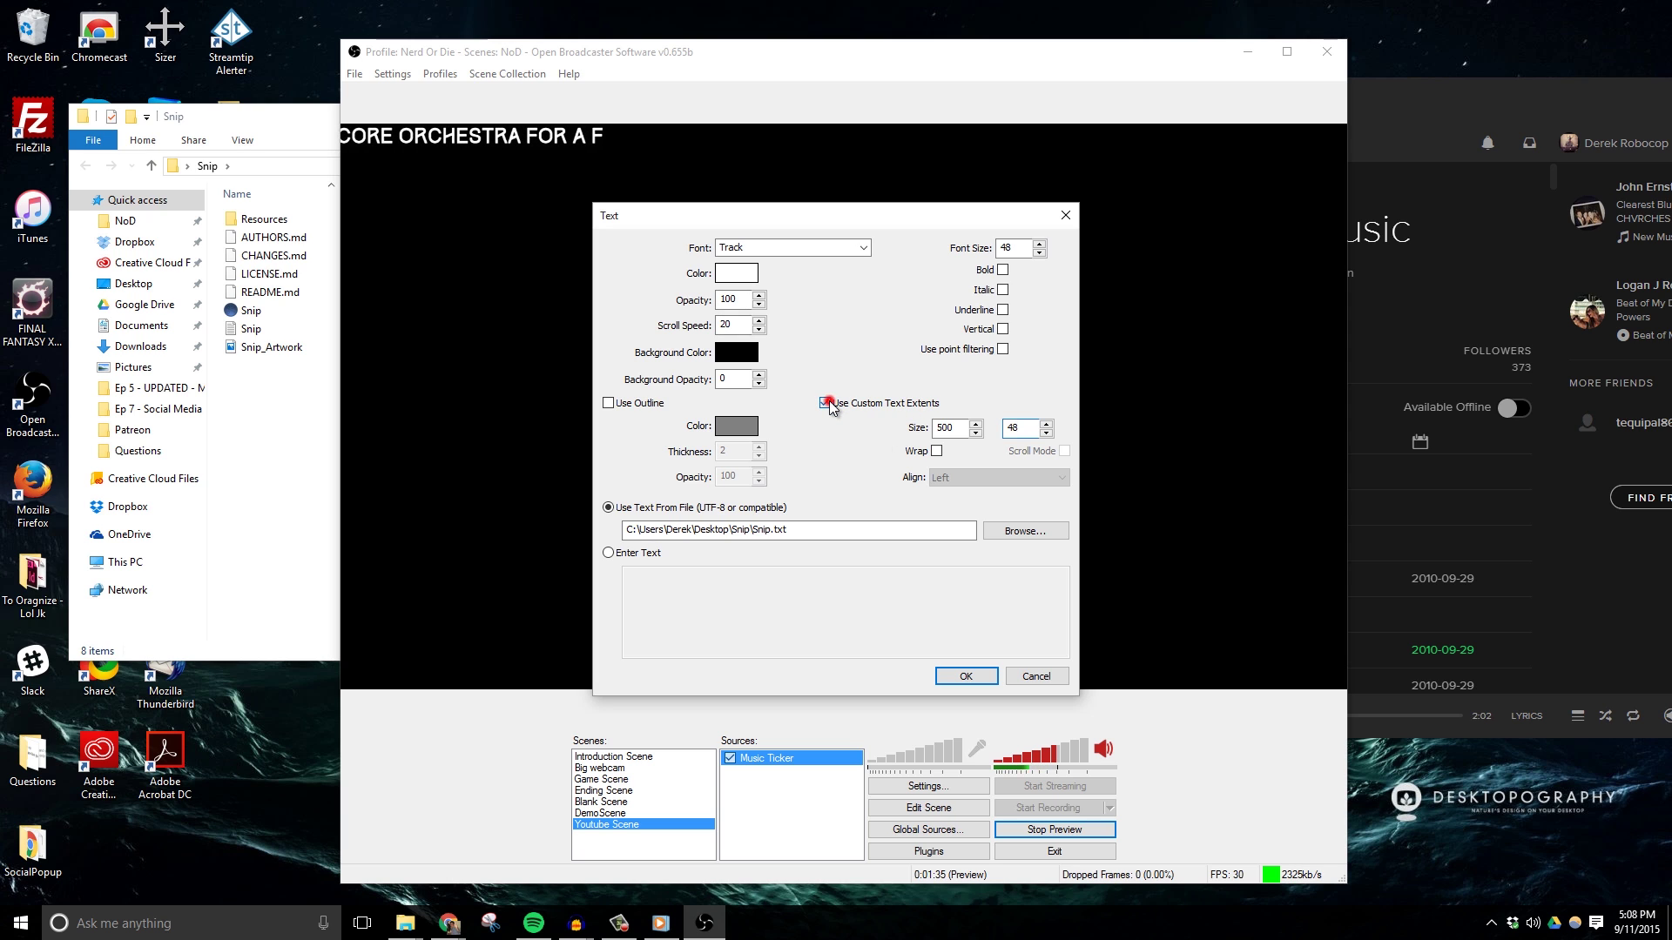
click(827, 402)
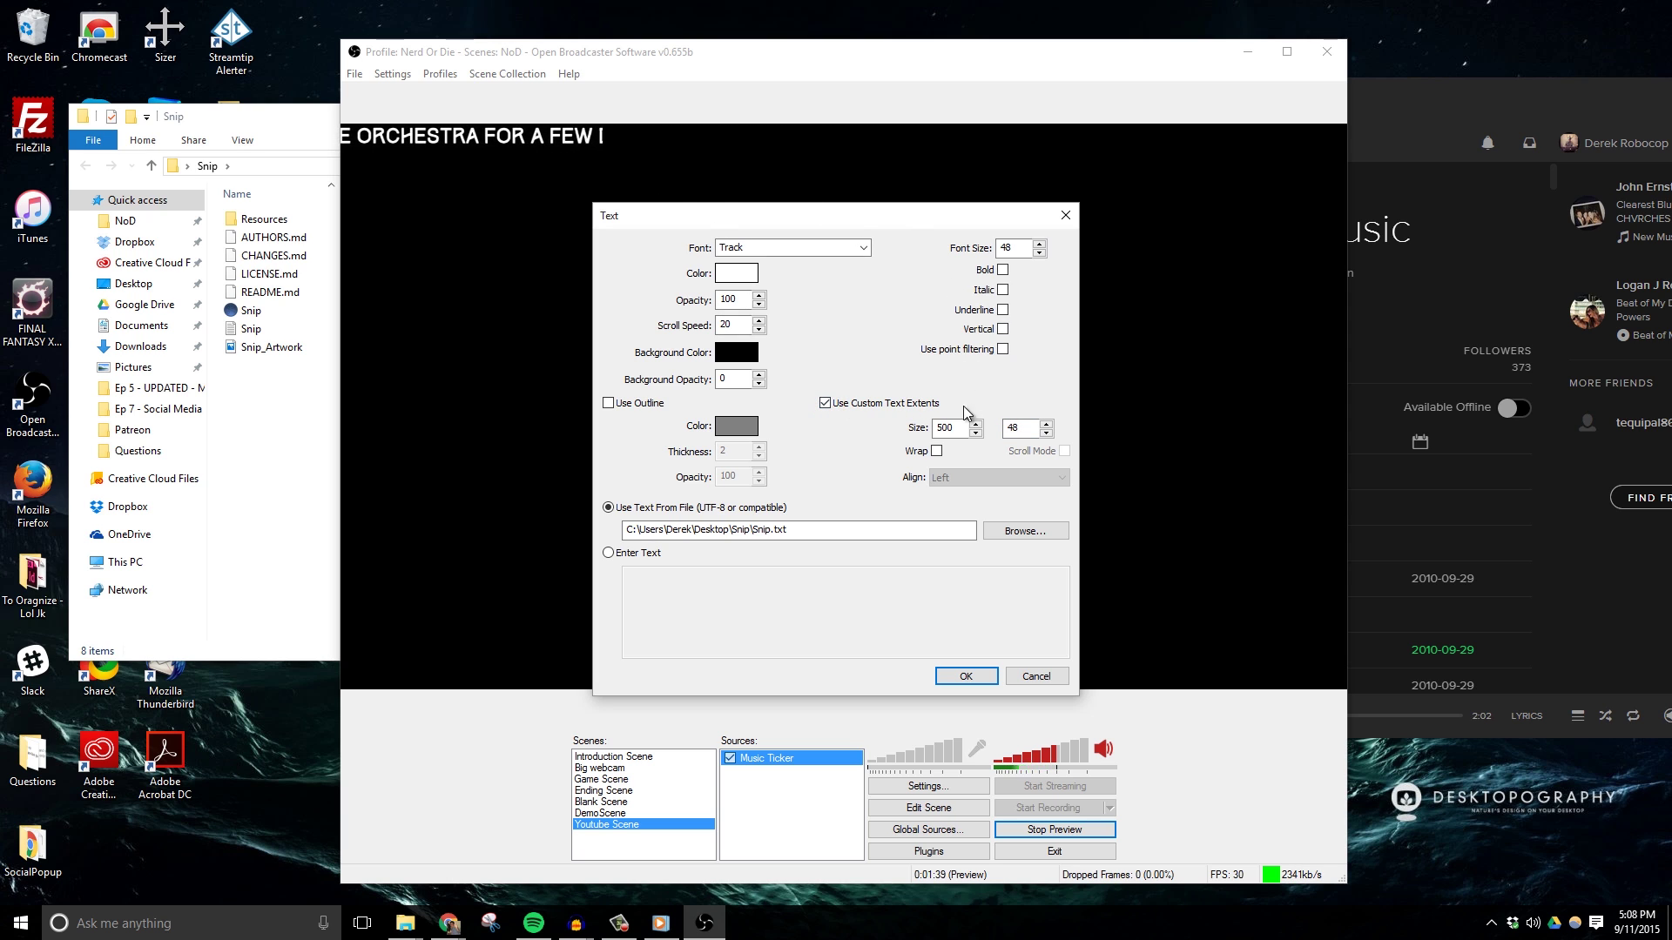
click(954, 429)
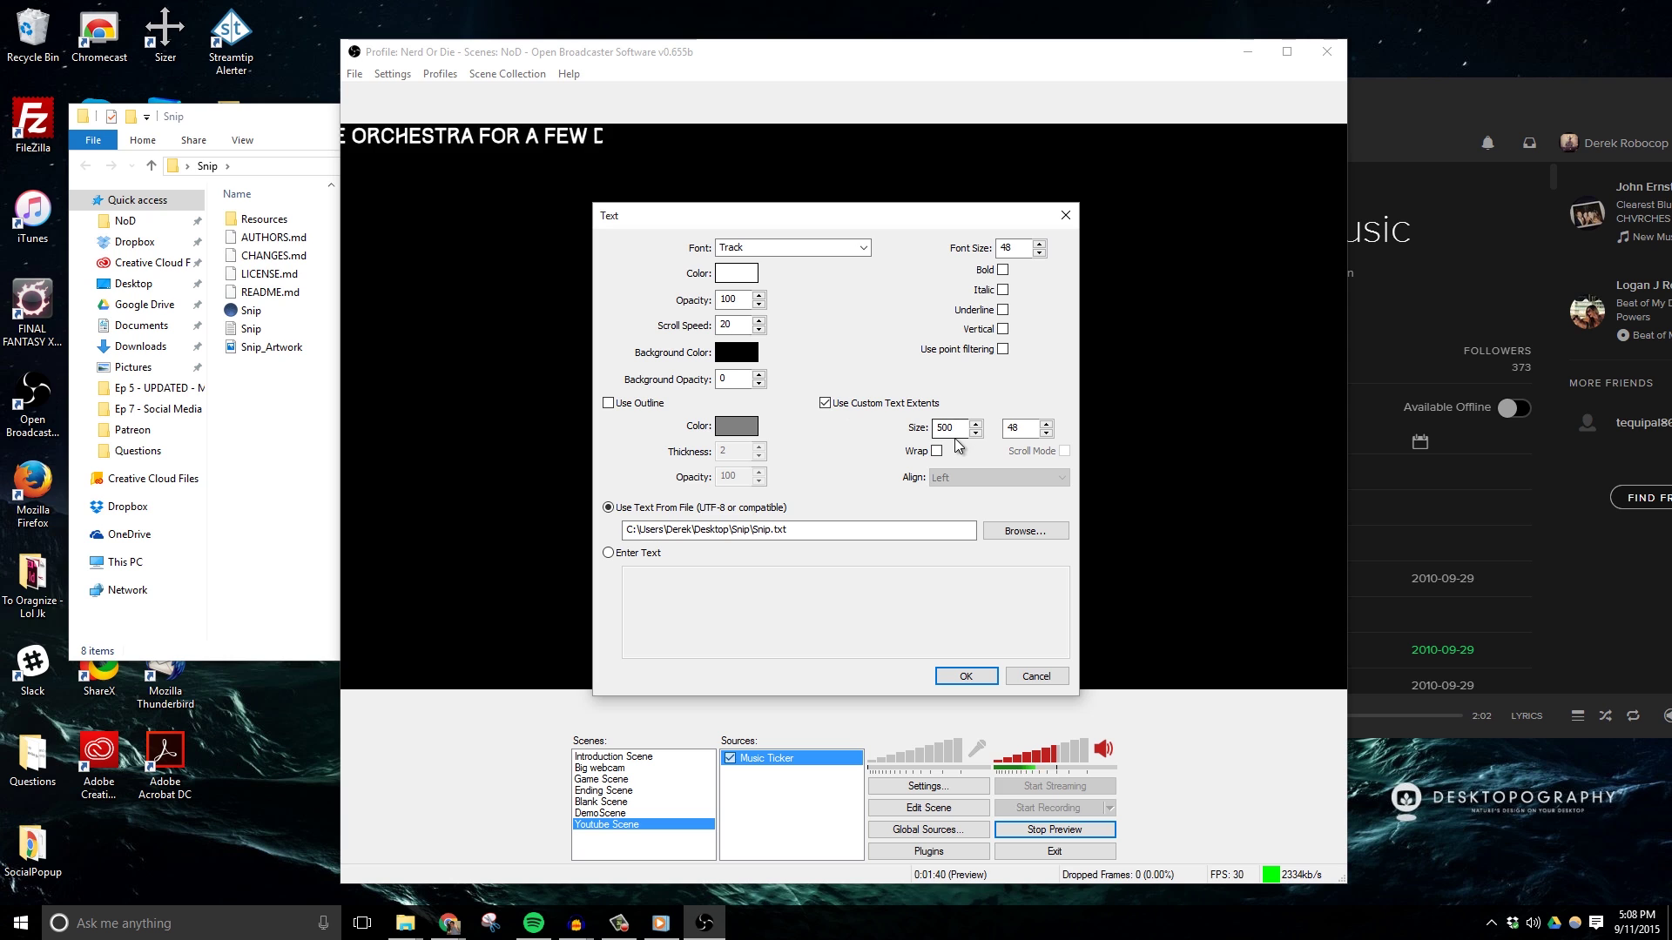
Raise the font size from 48 to 60 and set the box height to 60.
double_click(1008, 247)
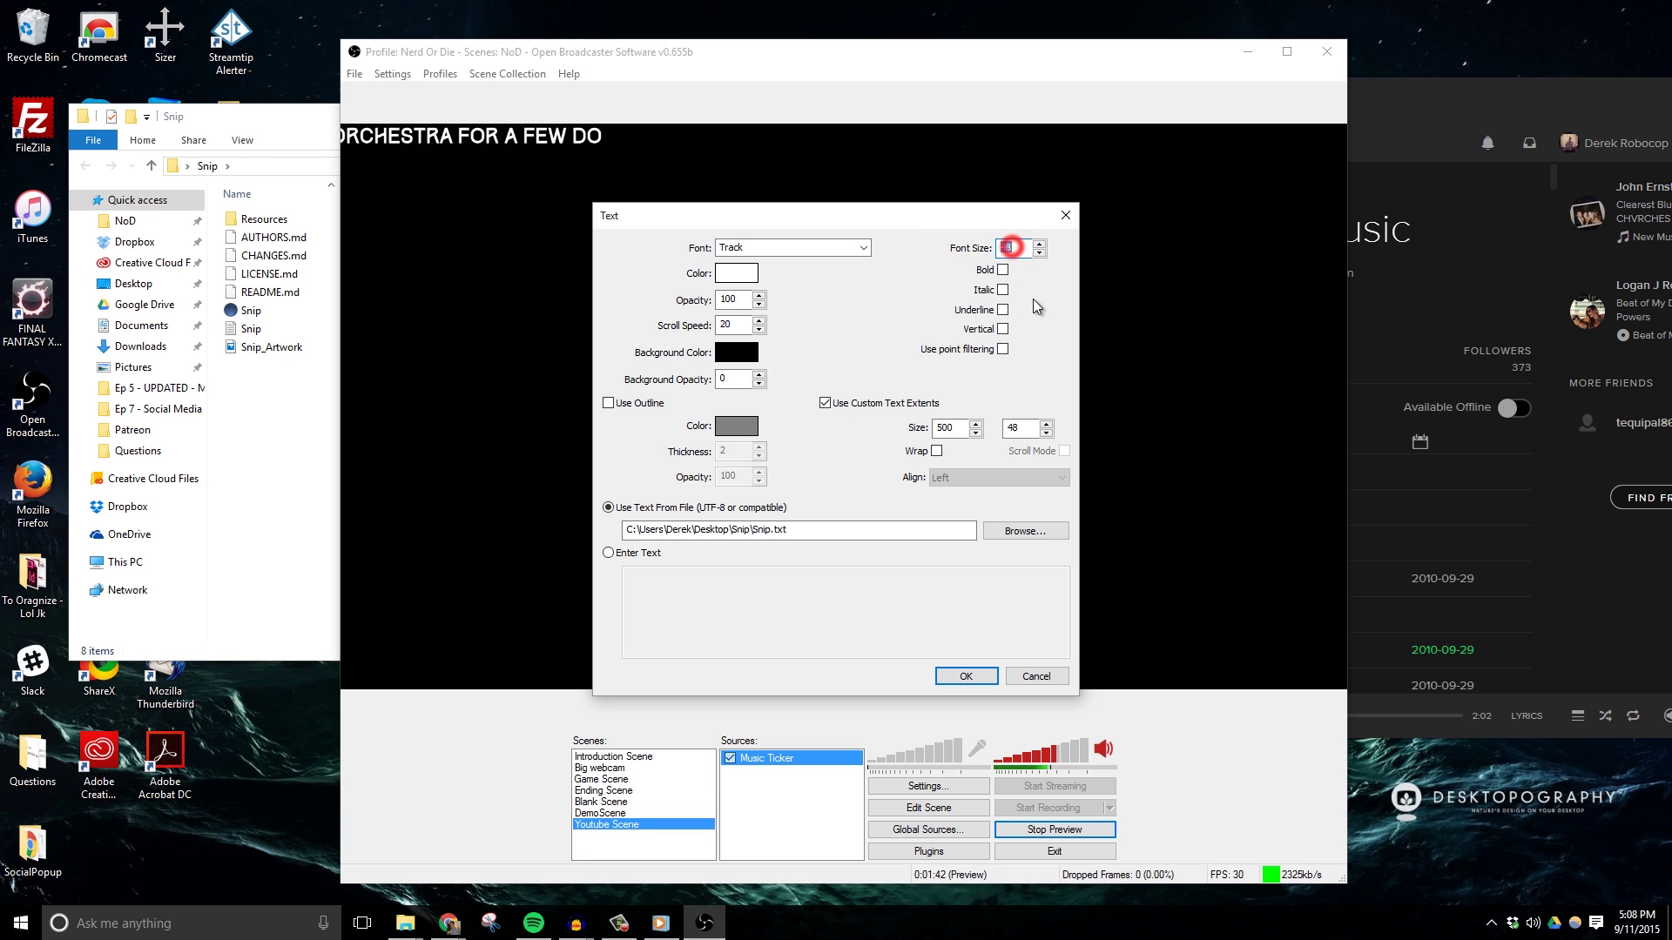
click(1038, 244)
click(1039, 244)
click(1038, 244)
click(1039, 244)
click(1040, 244)
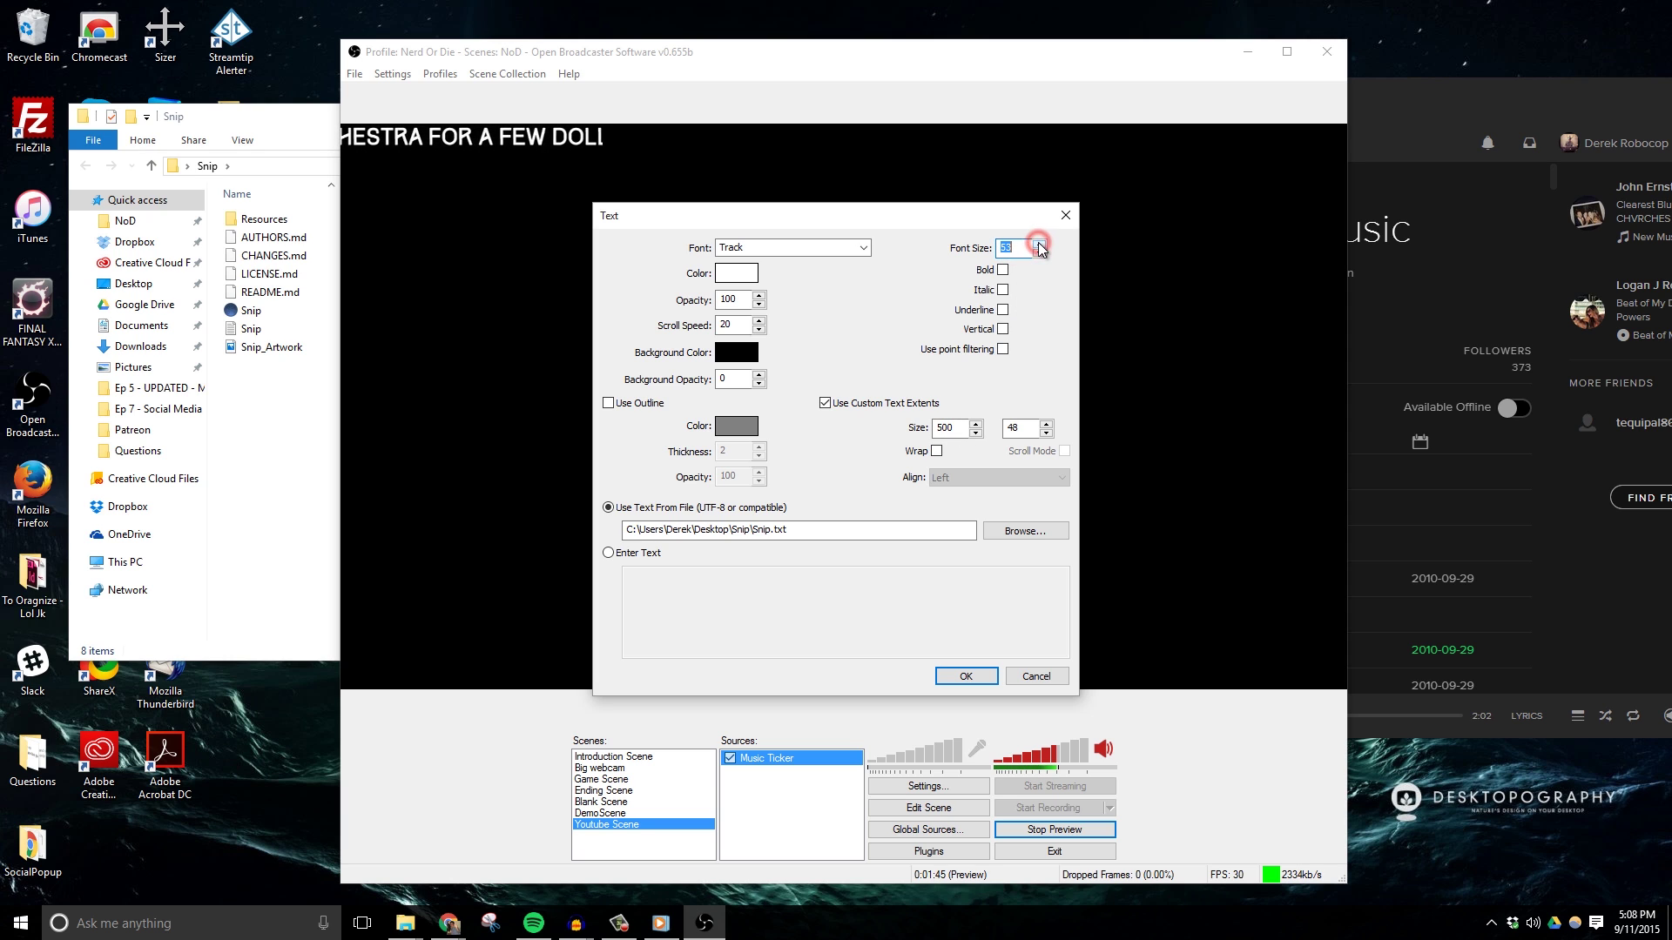
click(1040, 244)
click(1040, 244)
click(1042, 244)
click(1041, 252)
click(1042, 252)
click(1041, 252)
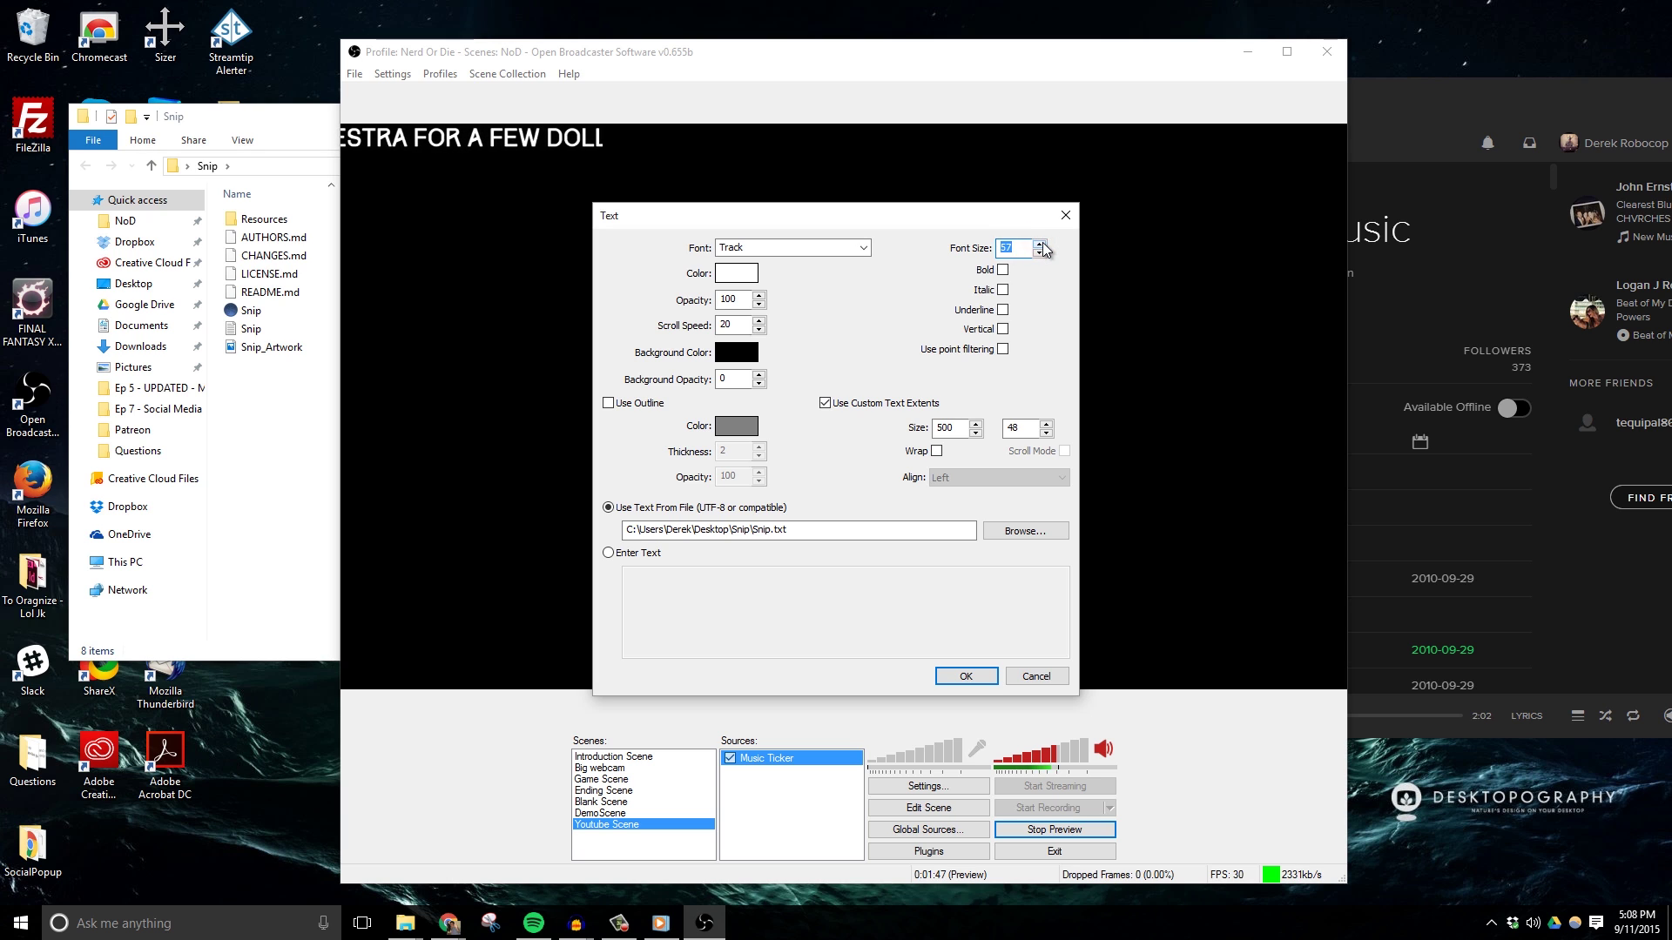
click(1042, 251)
click(1041, 251)
click(1041, 252)
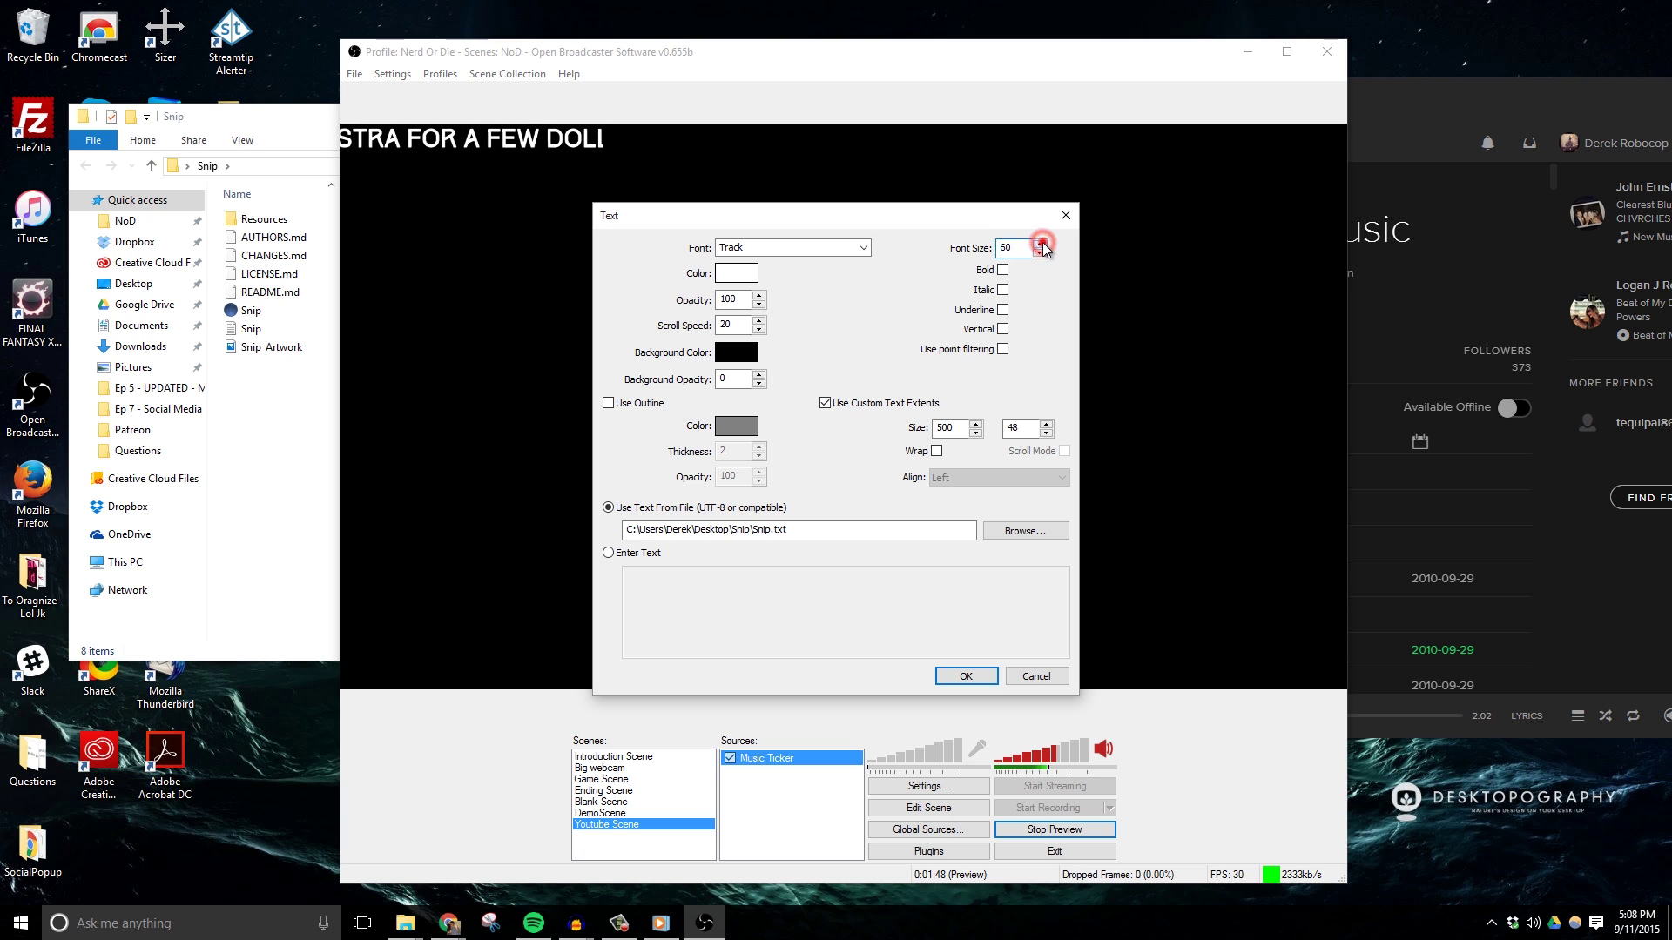
double_click(1036, 427)
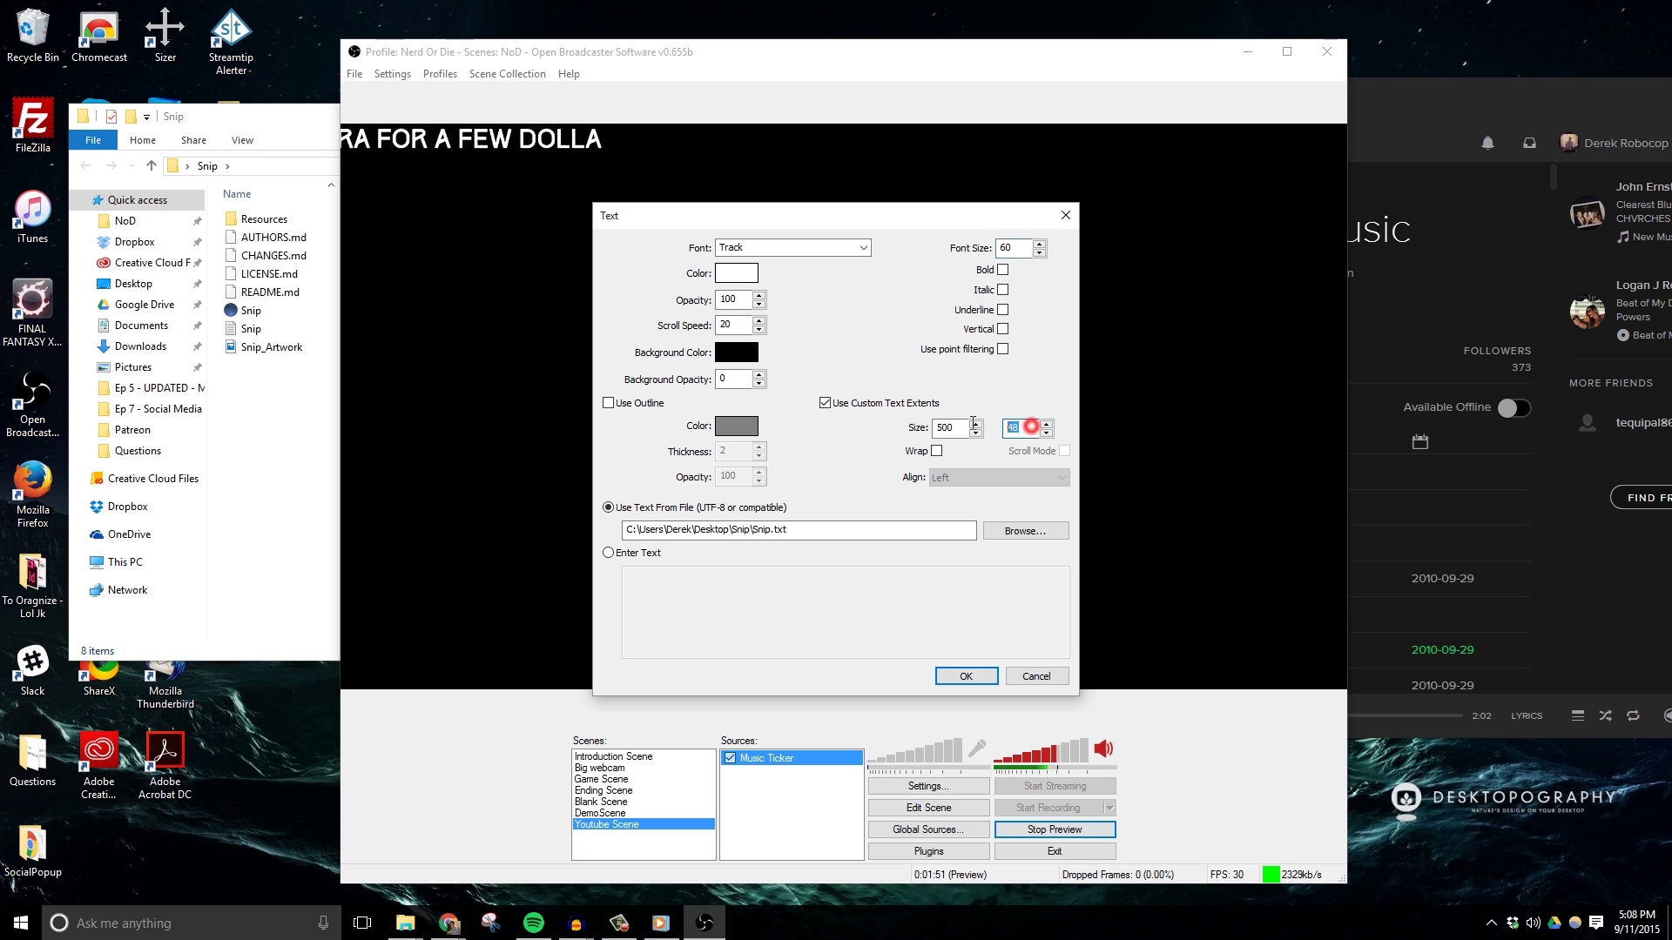
text(60)
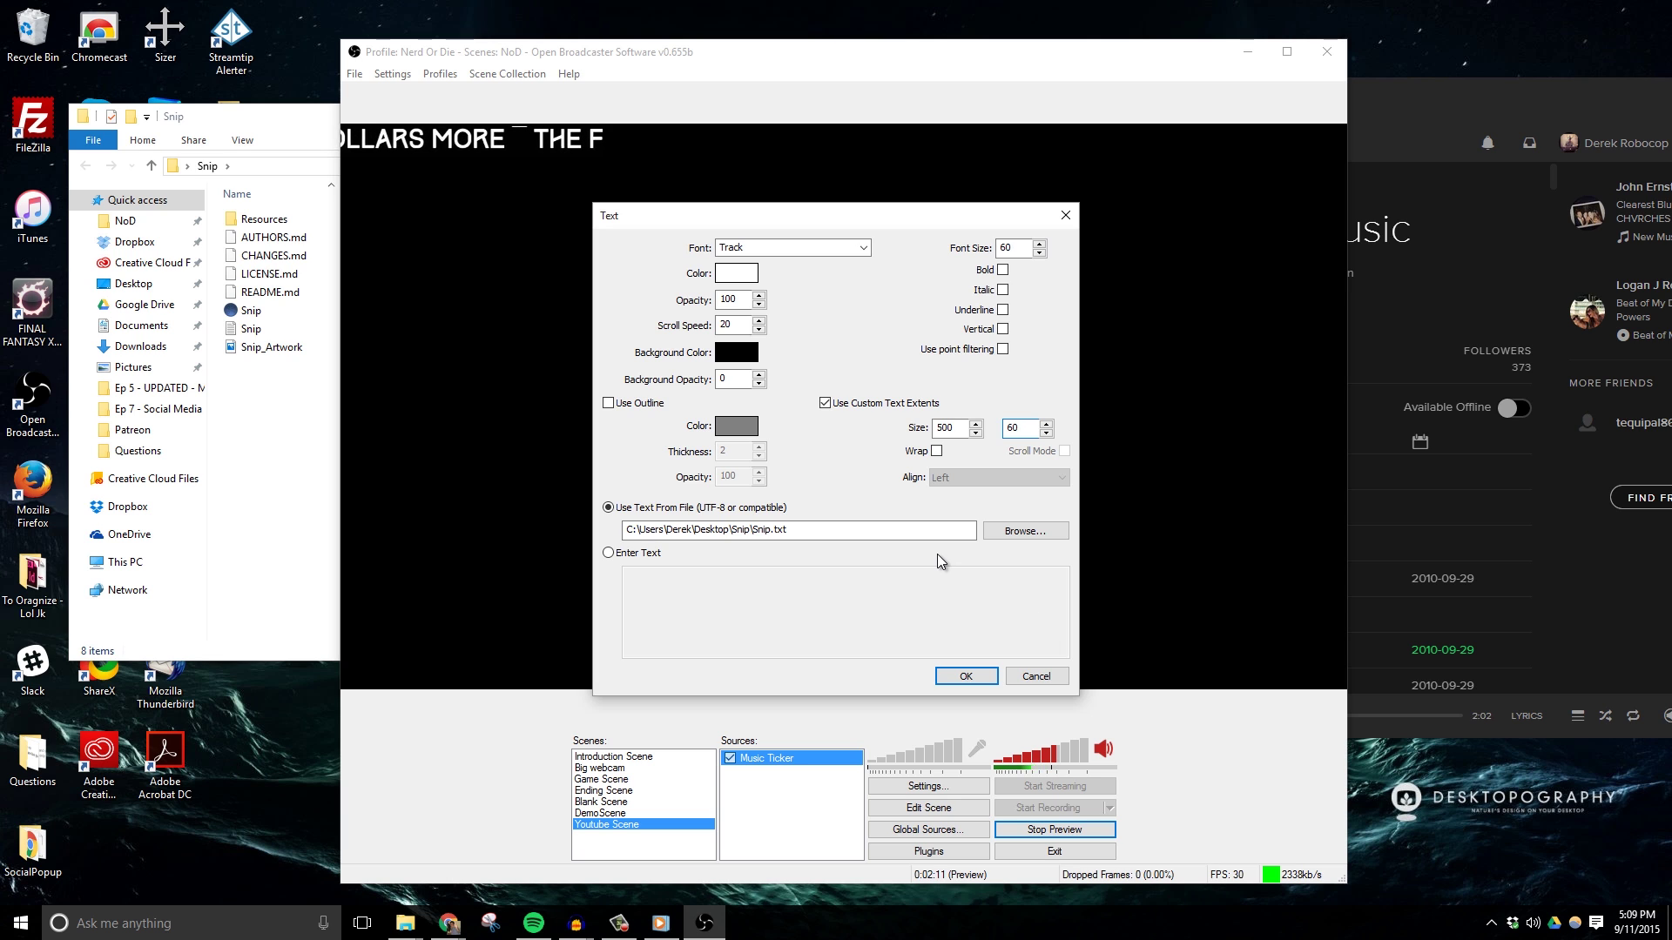
Apply the text settings and drag the ticker to the centre of the preview.
click(961, 676)
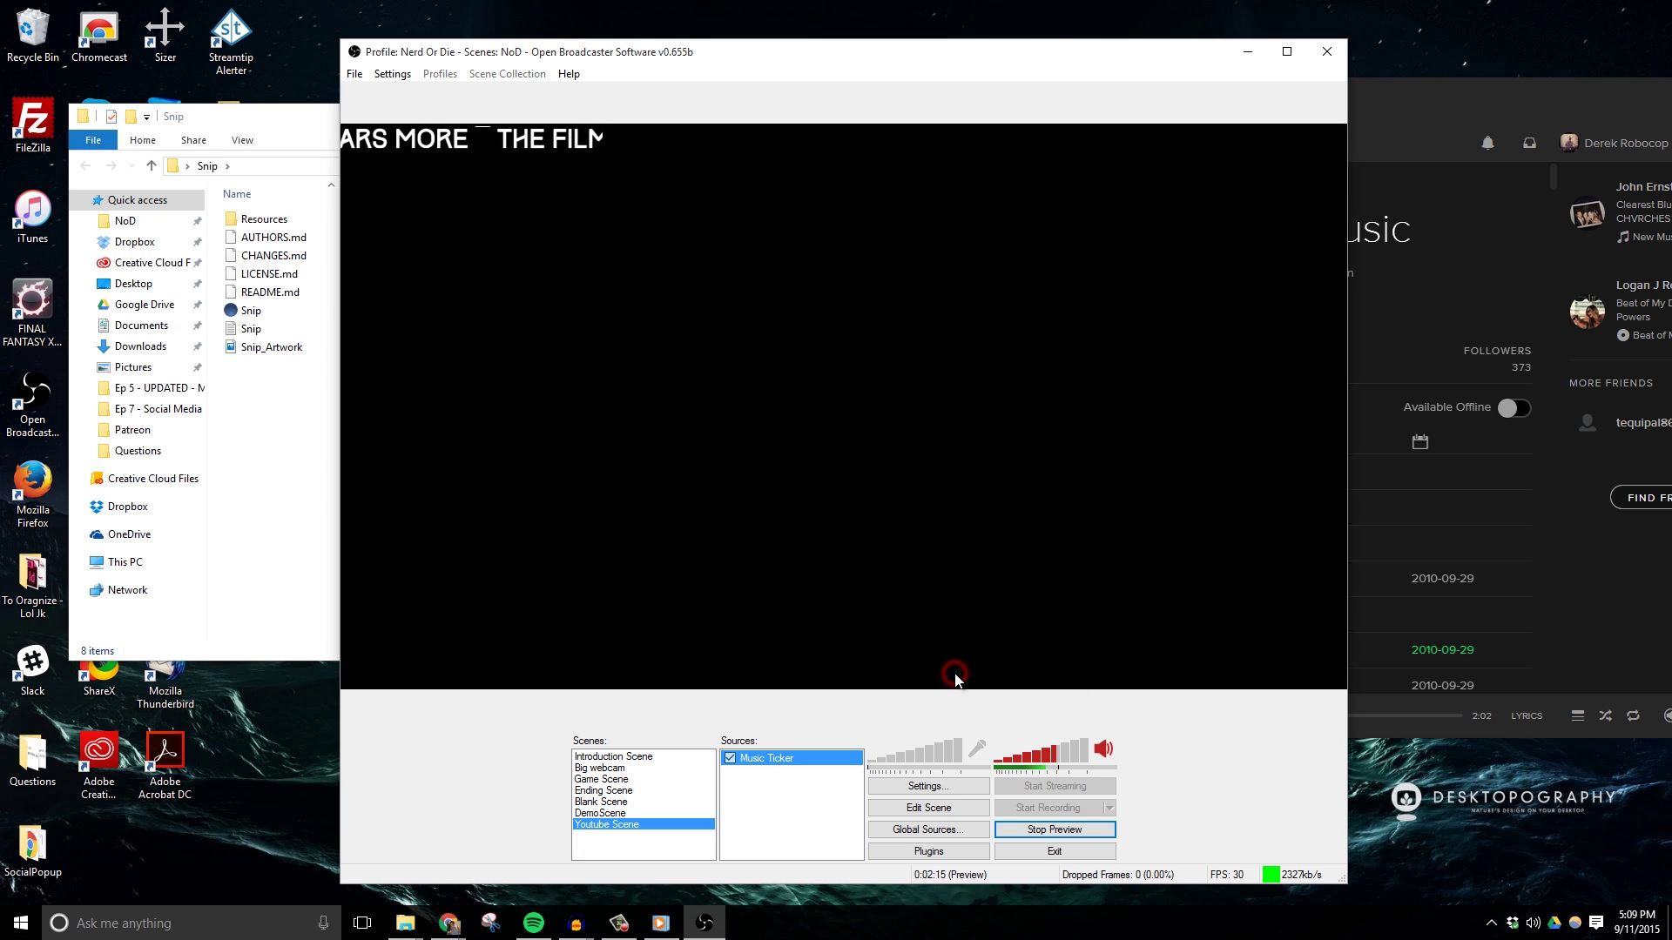
click(928, 805)
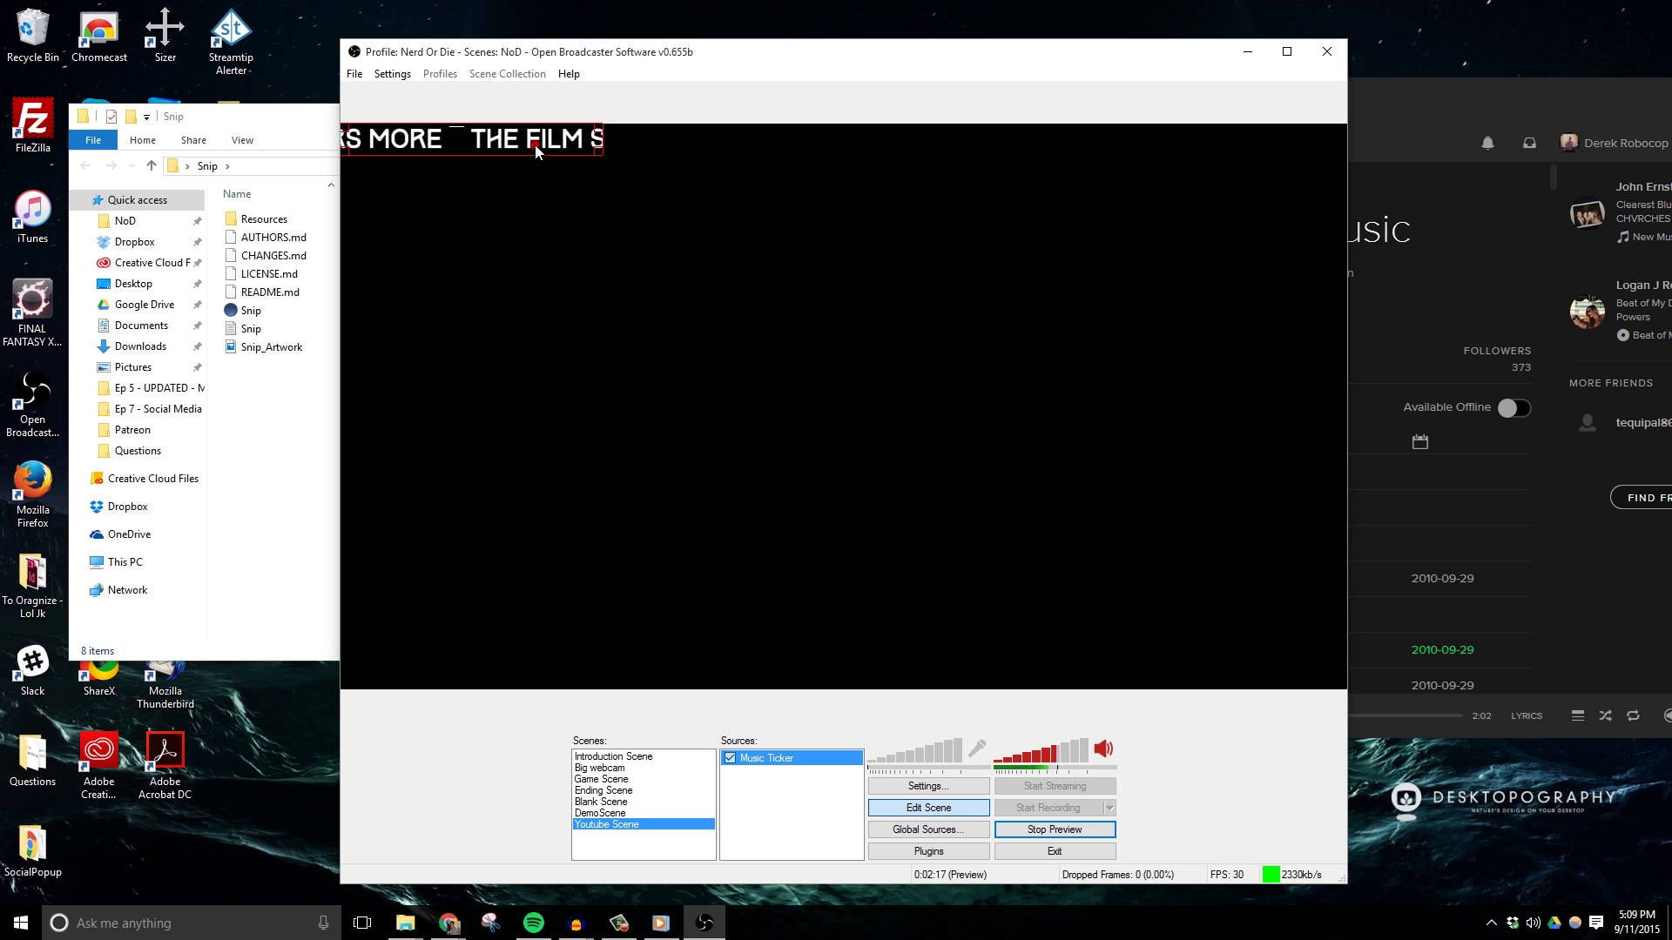
drag(535, 145, 904, 450)
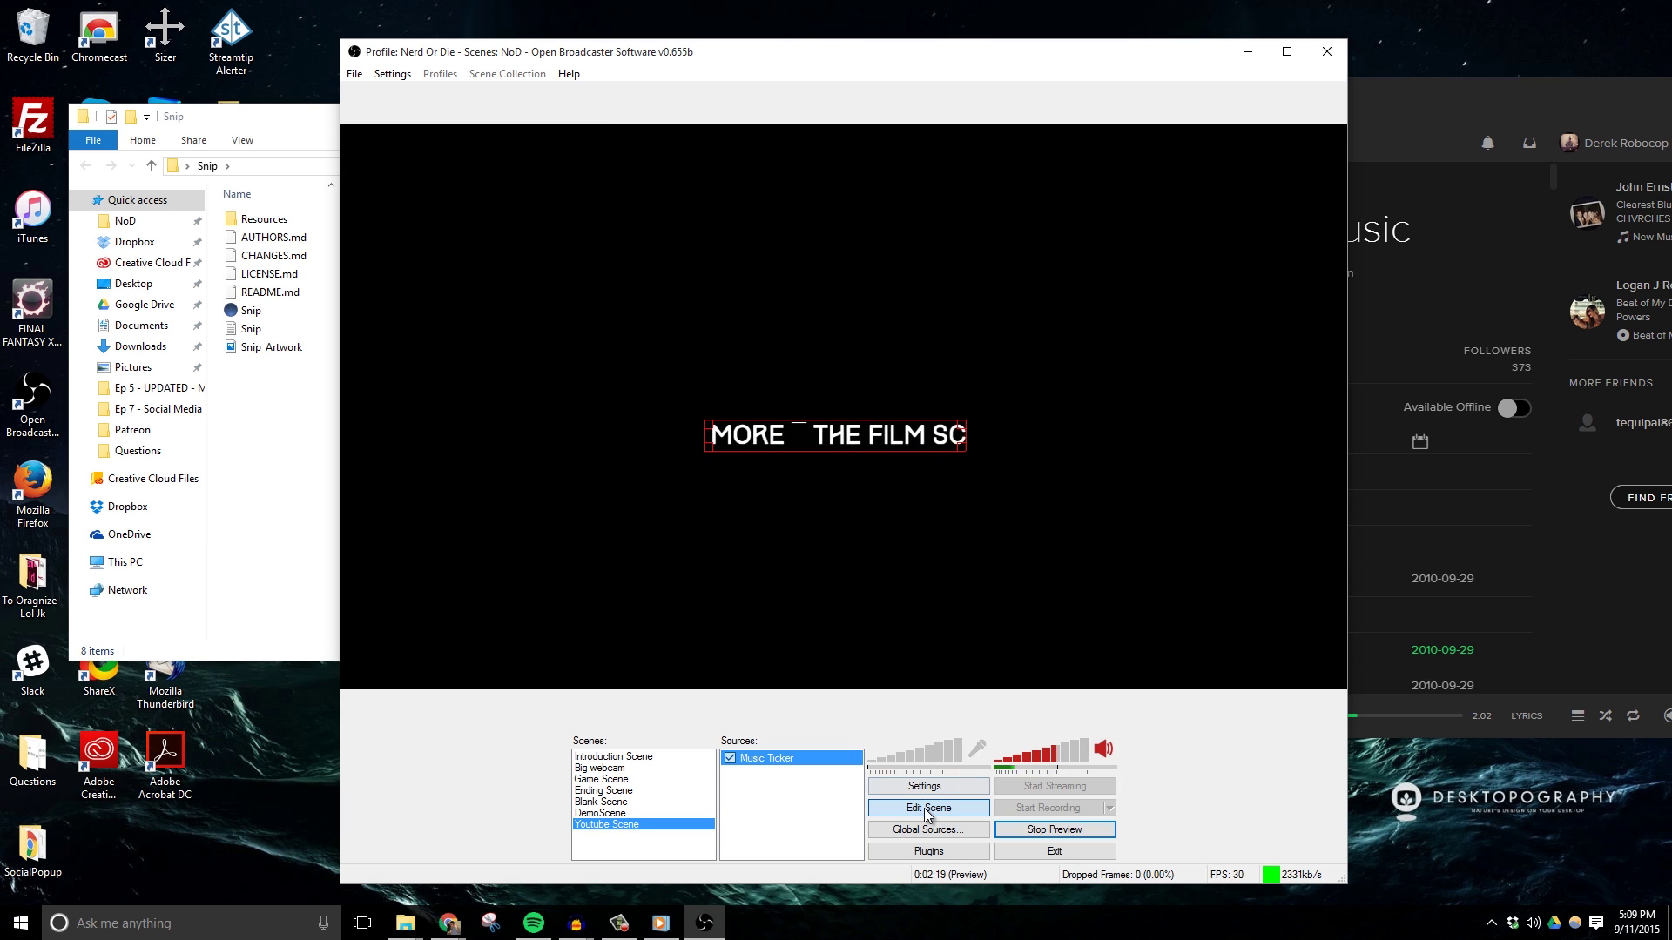
Change the Music Ticker font to Vagtur in its properties and apply it.
right_click(799, 759)
click(854, 876)
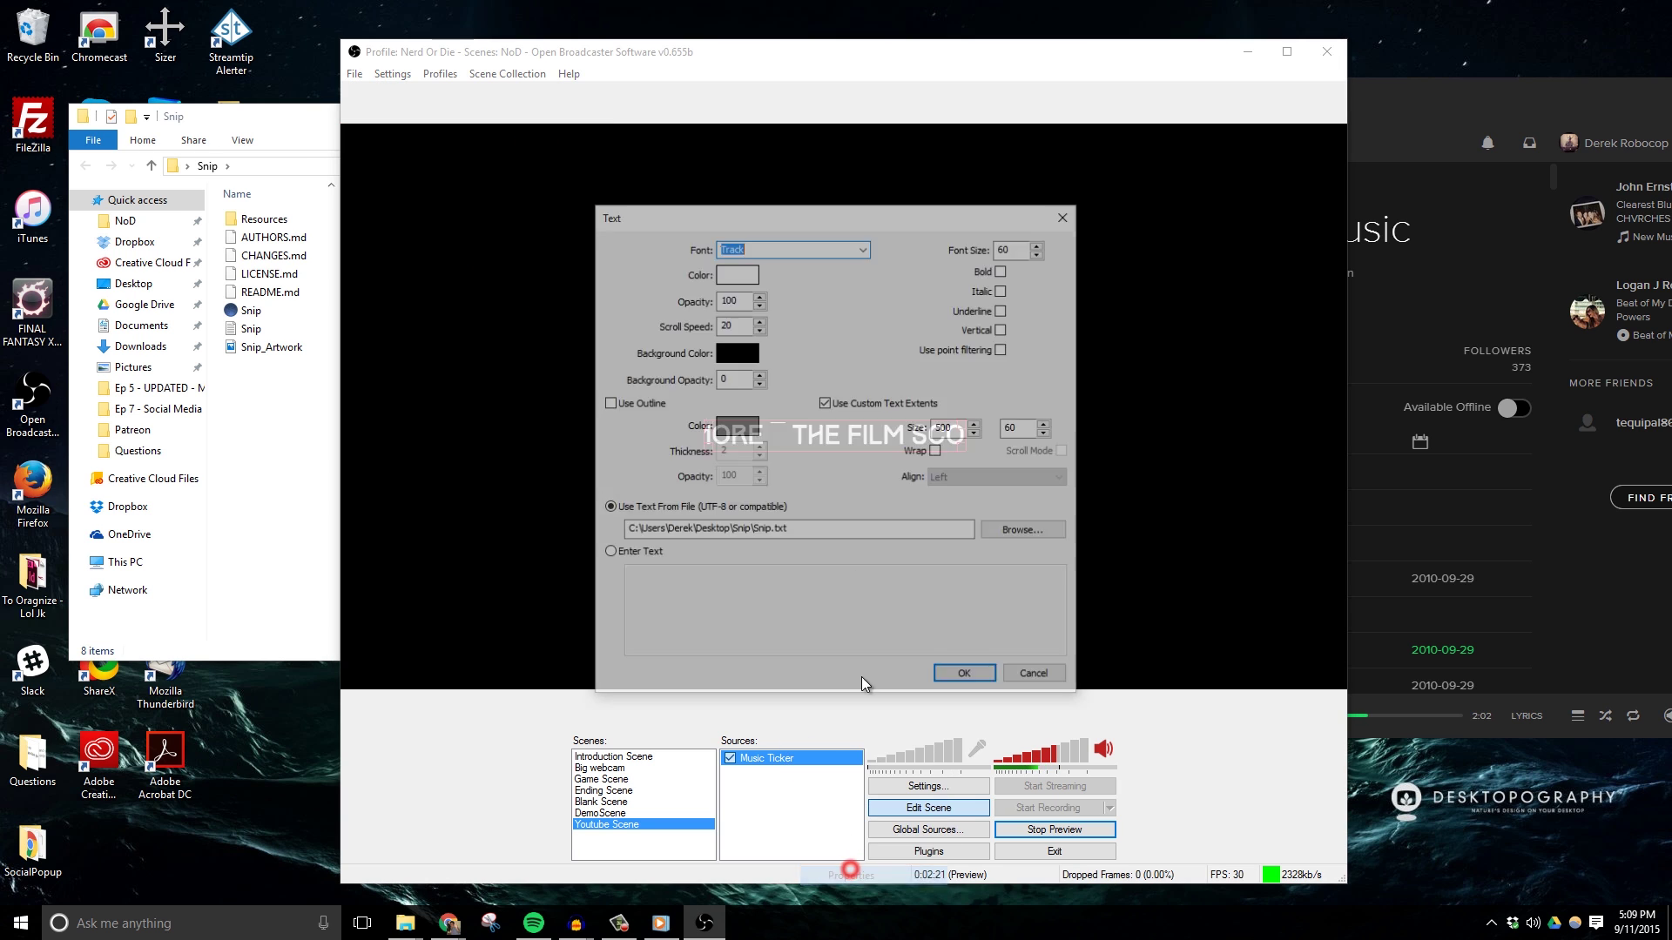
click(865, 248)
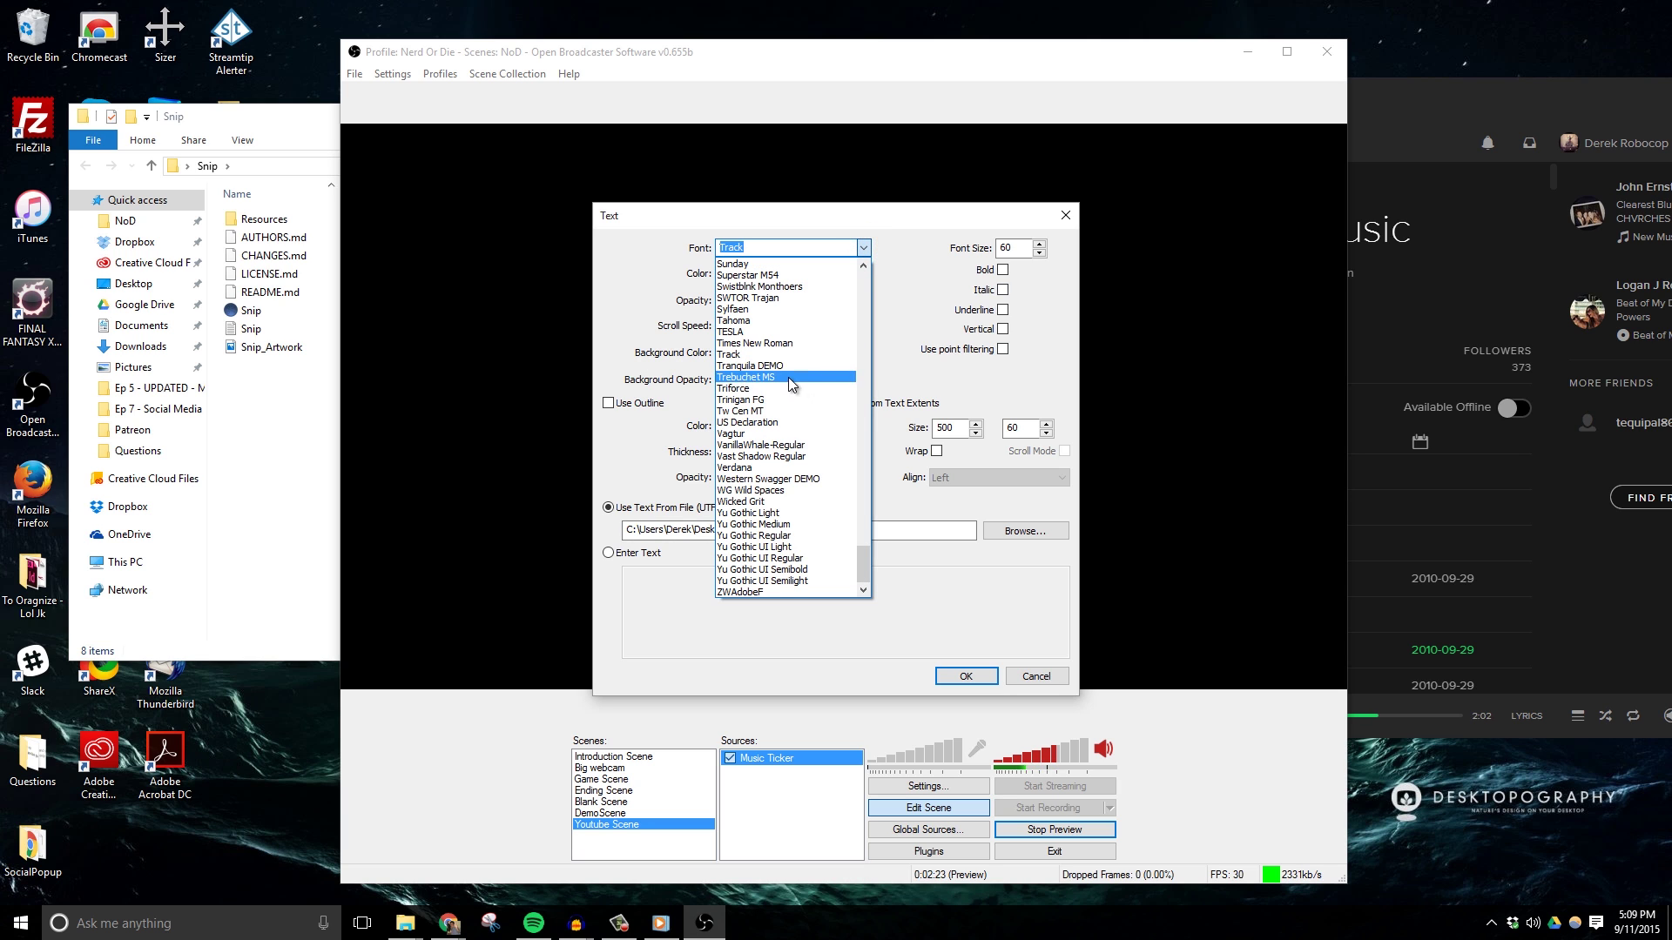
click(769, 434)
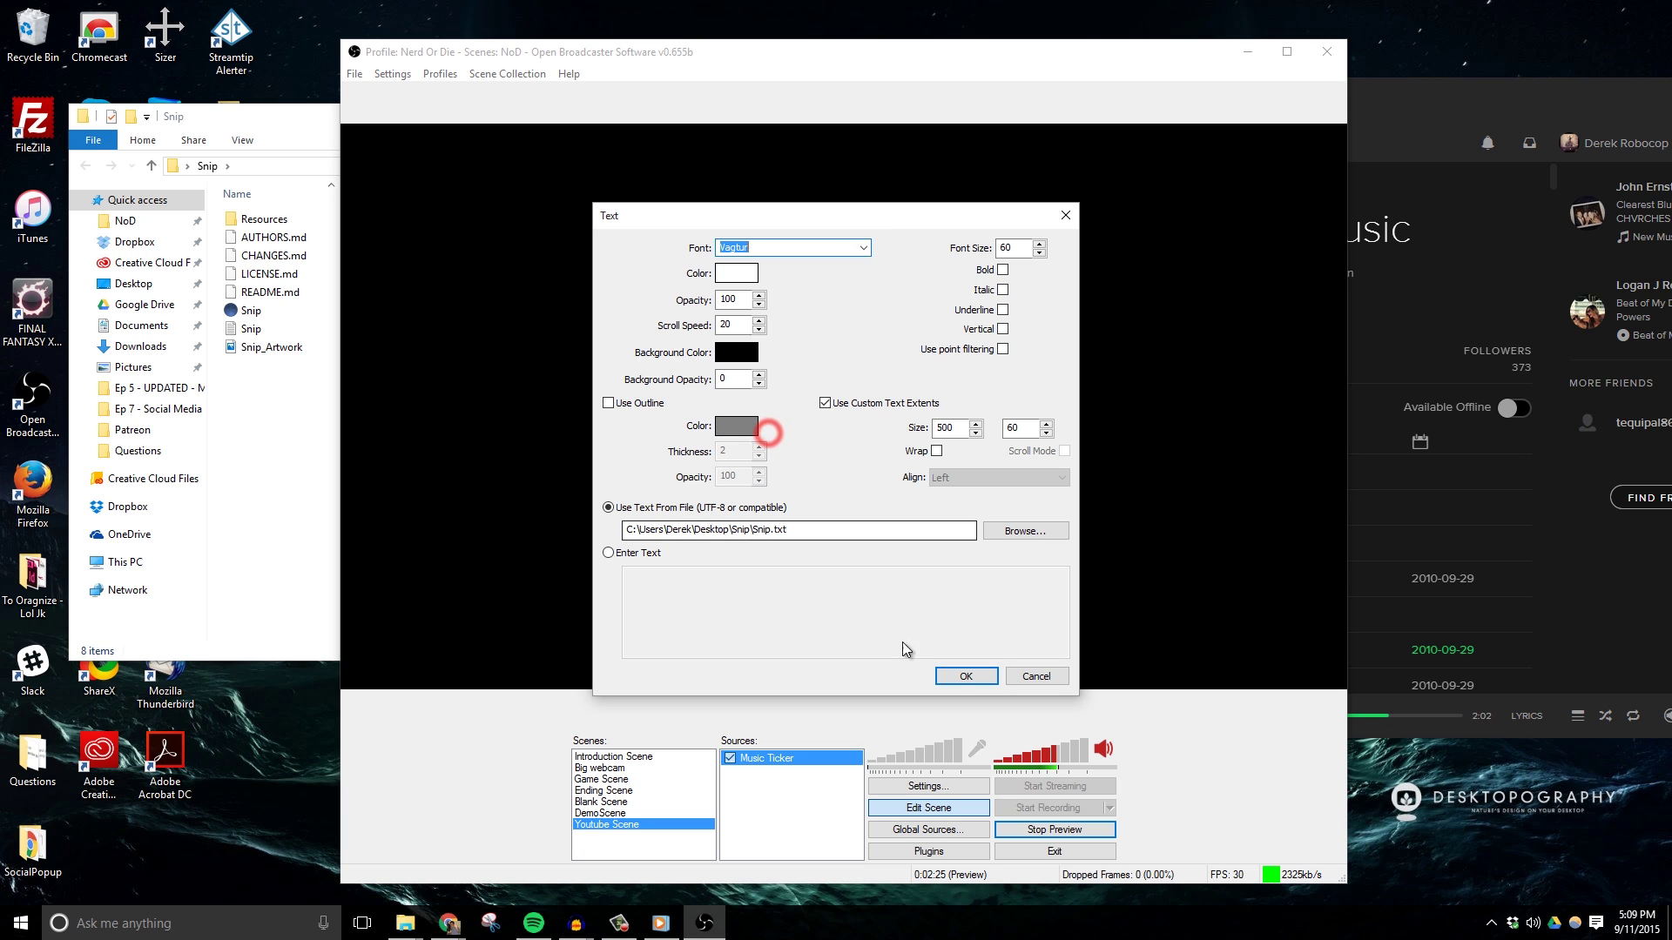
click(964, 677)
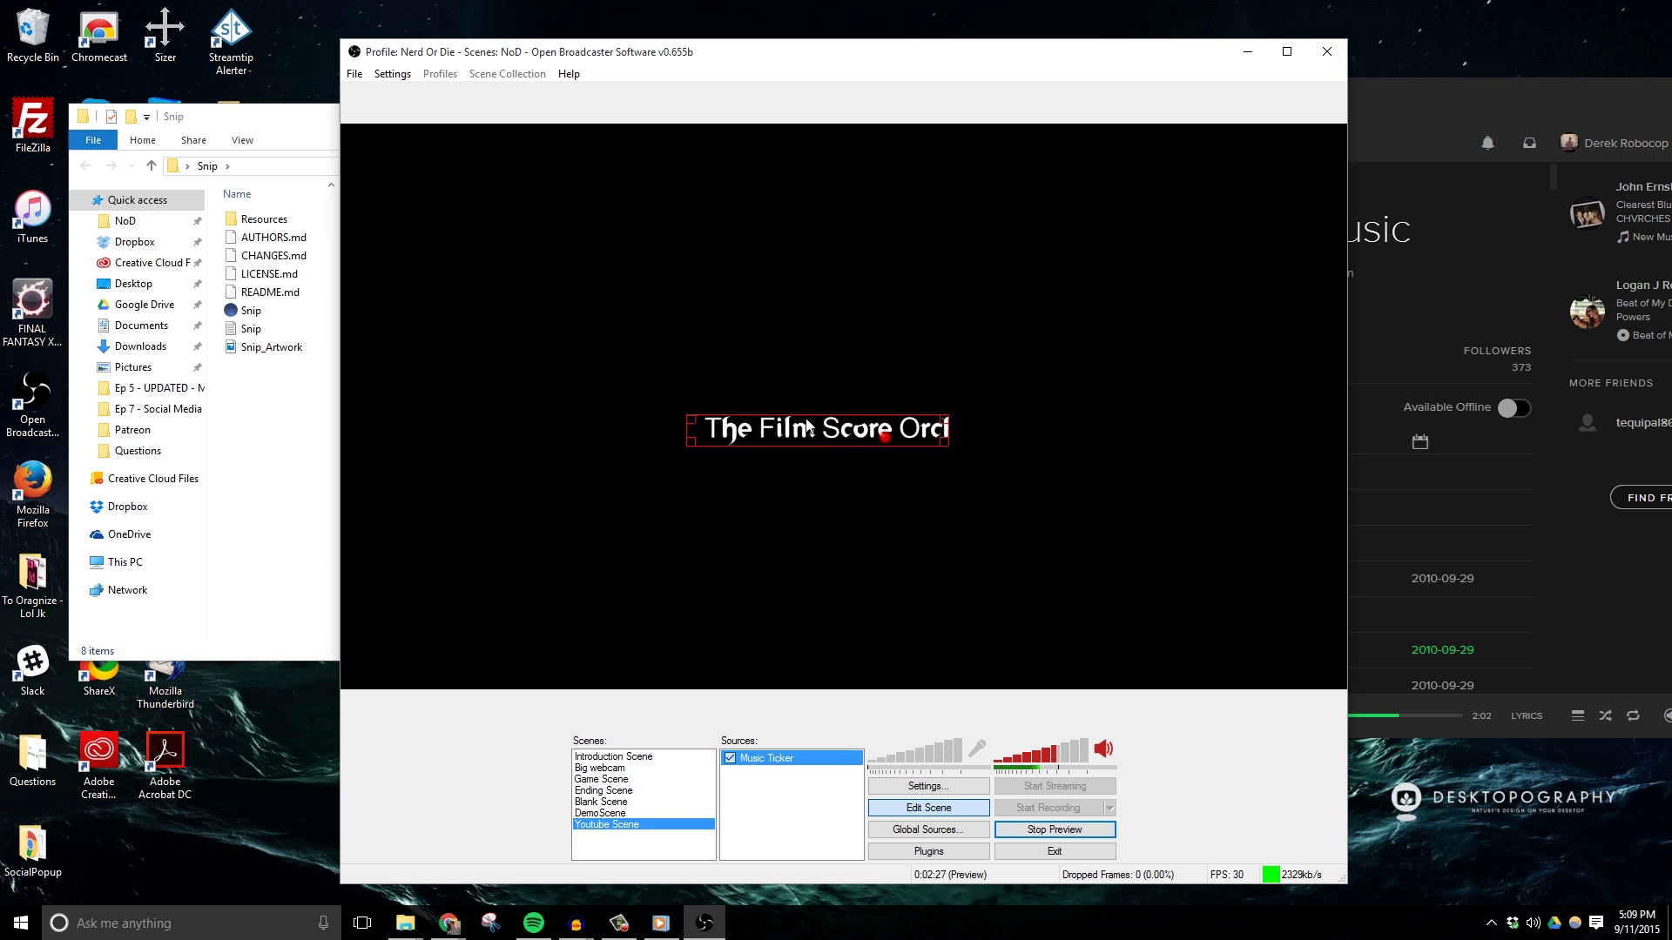
Move the ticker further left in the preview and reopen its text properties.
drag(884, 440, 642, 446)
right_click(838, 757)
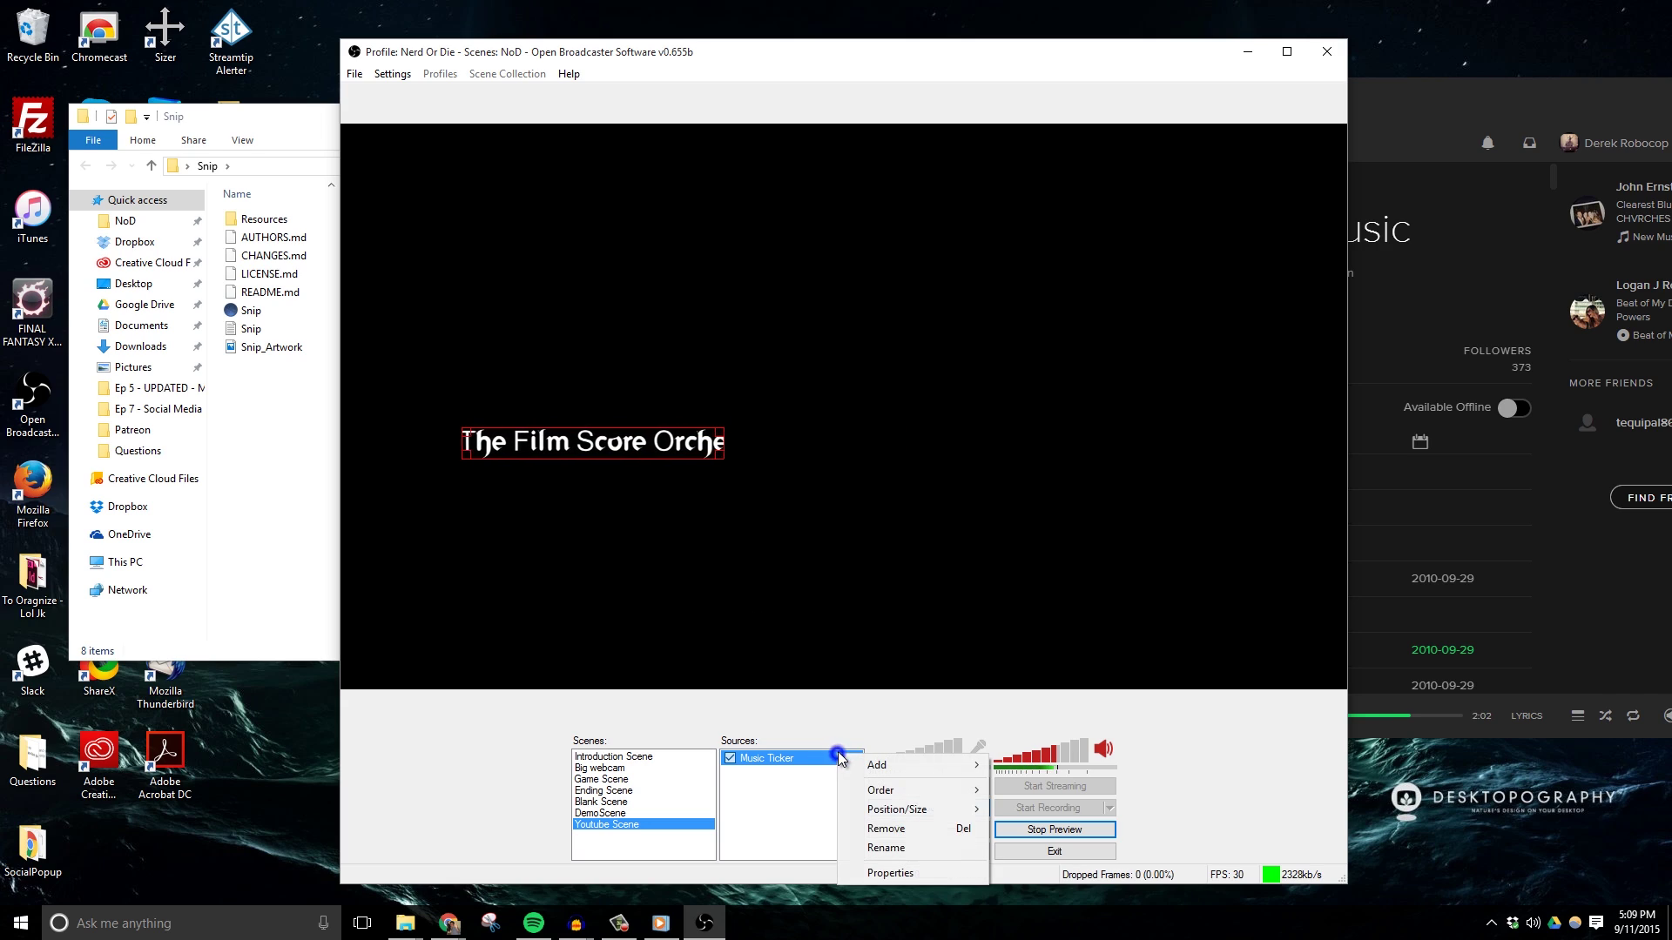
click(906, 876)
drag(808, 217, 1018, 226)
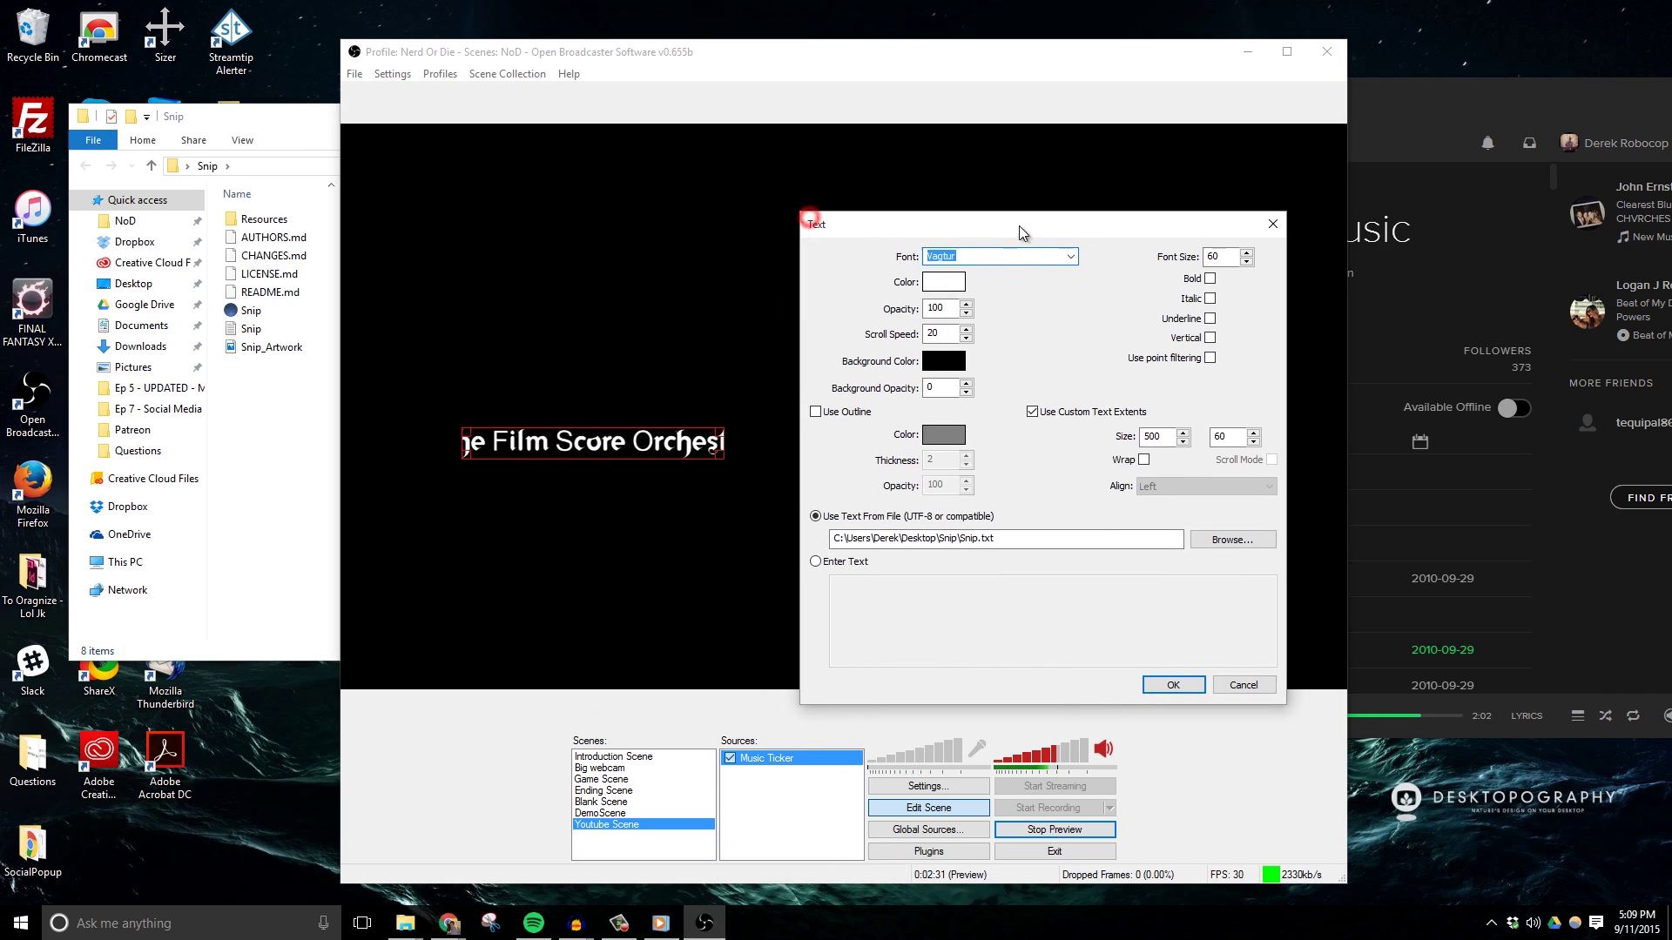